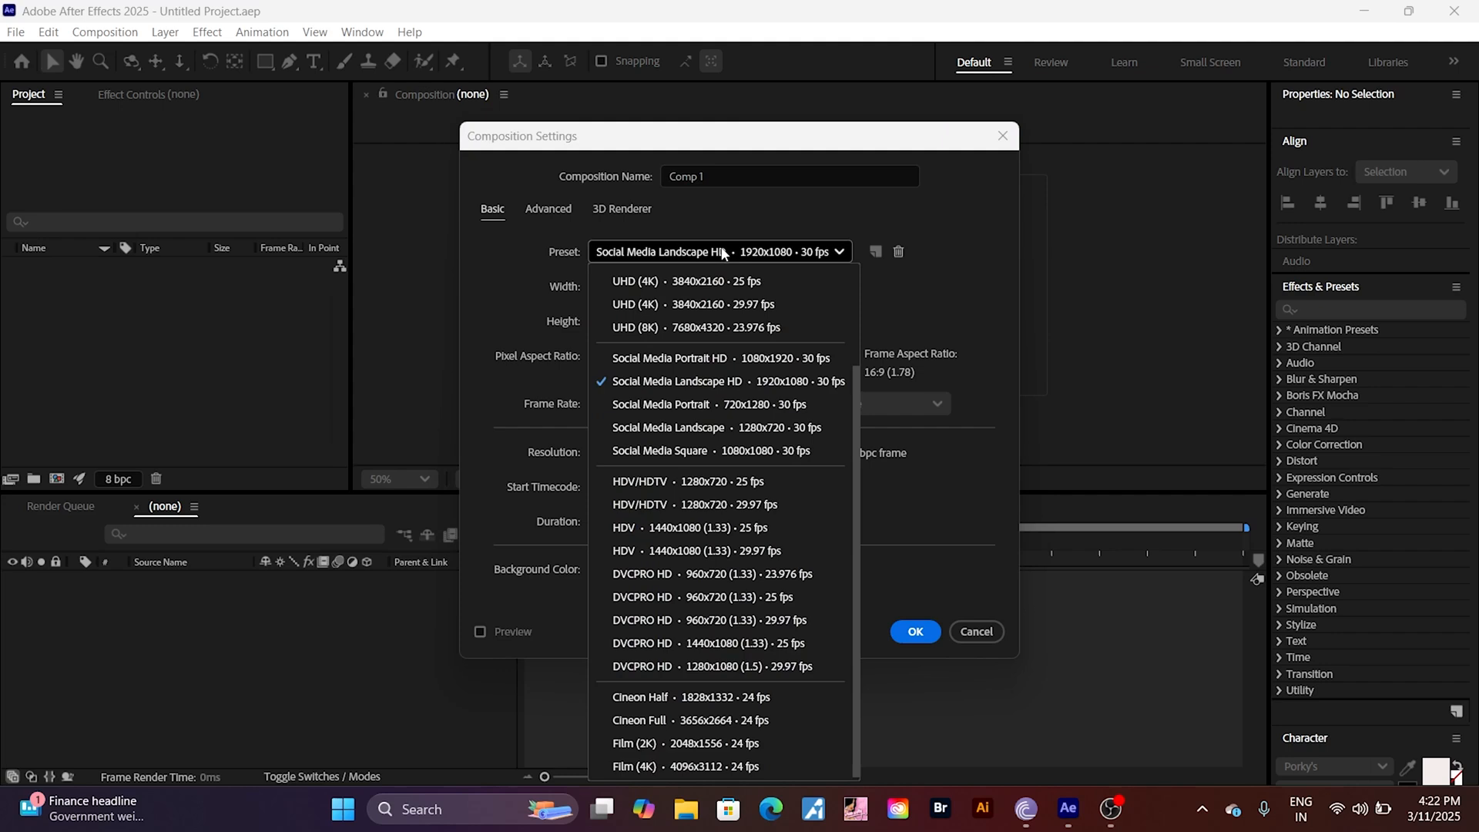
Step: Create a composition with the Social Media Portrait HD preset, 1080x1920 at 30 fps
{"action": "left_click", "coordinate": [718, 362]}
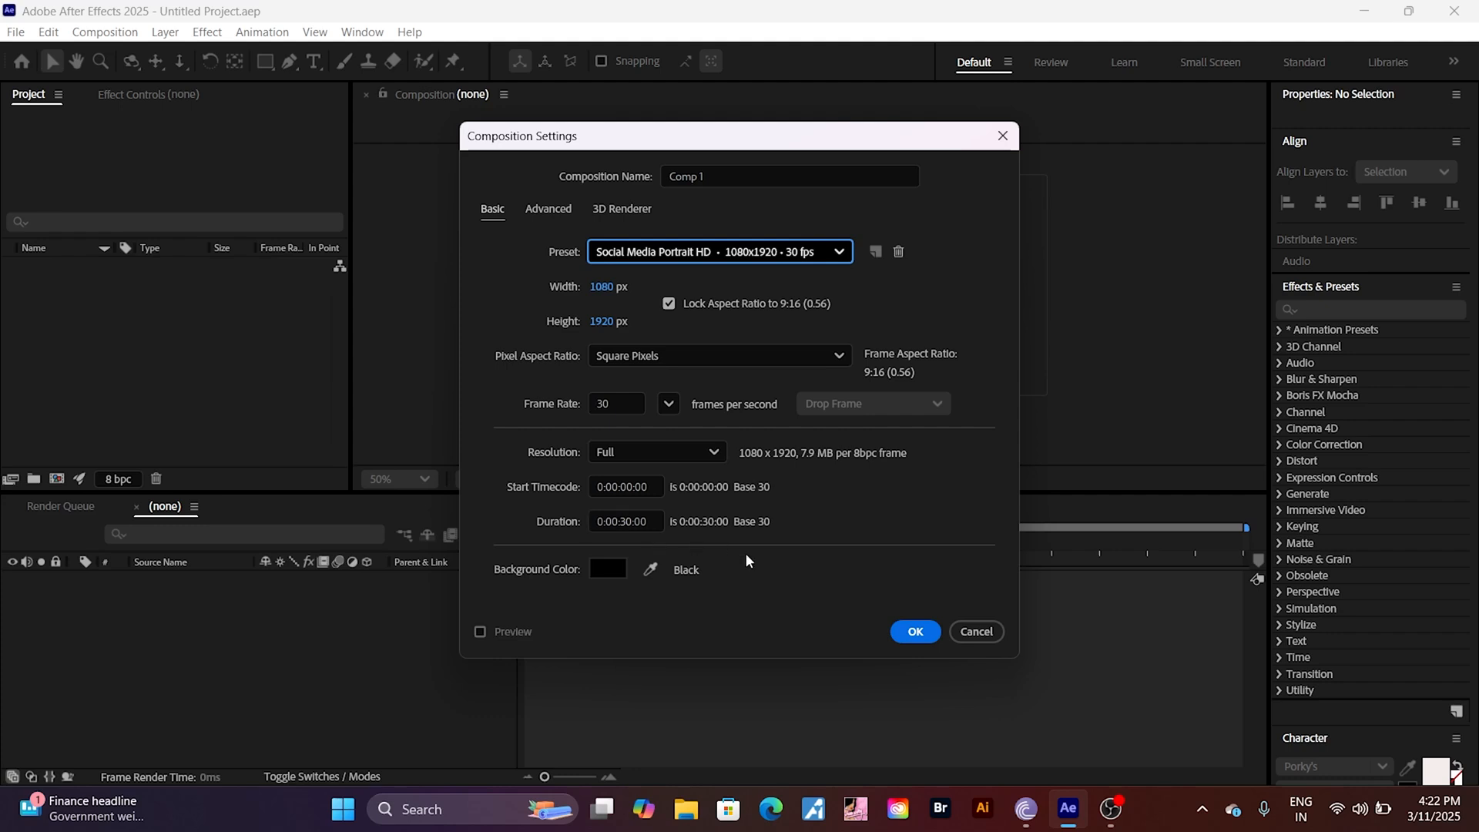
{"action": "left_click", "coordinate": [919, 631]}
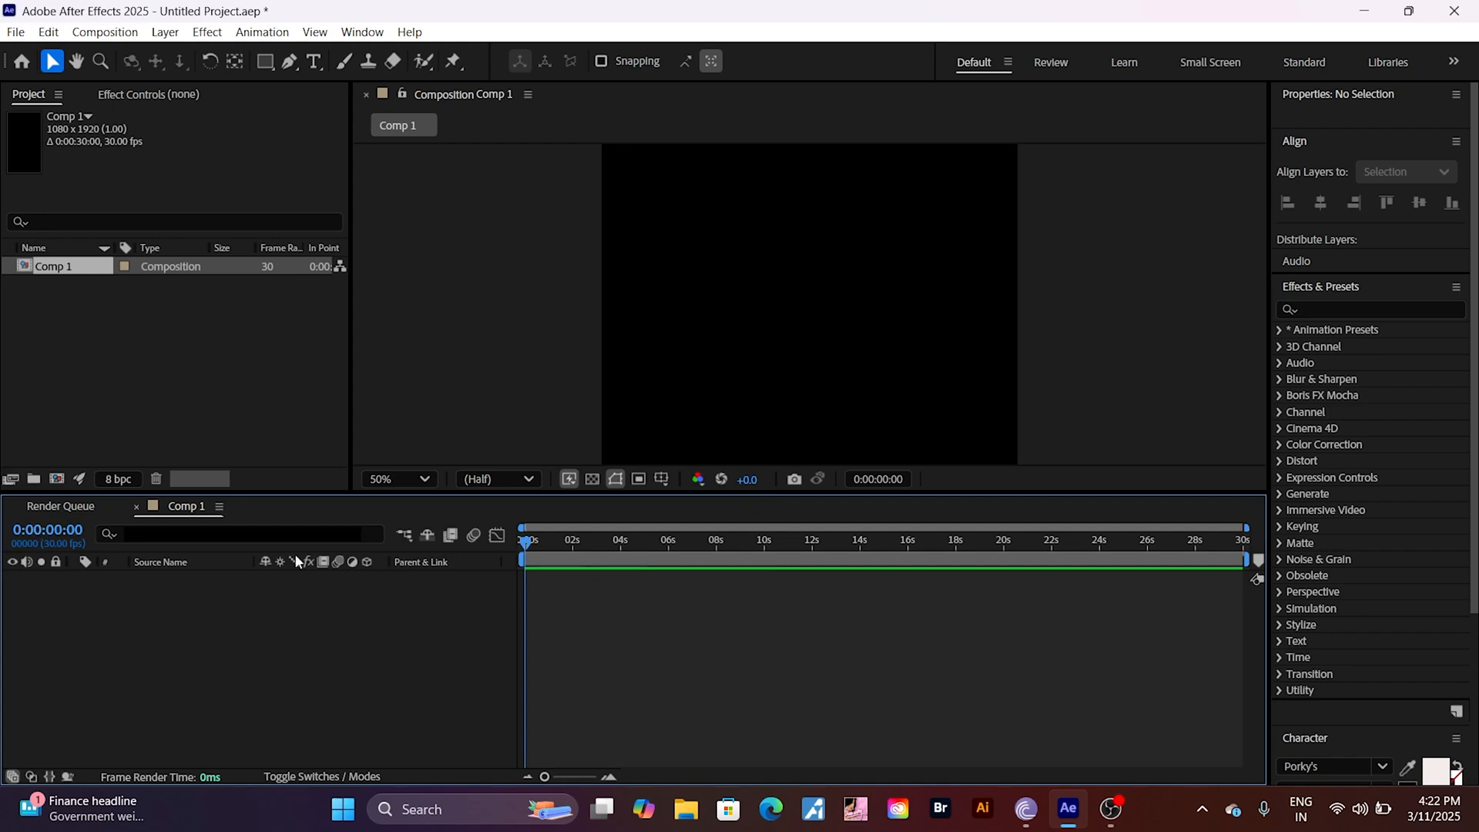
Step: Add a new solid layer named "particles" at the composition size
{"action": "right_click", "coordinate": [257, 600]}
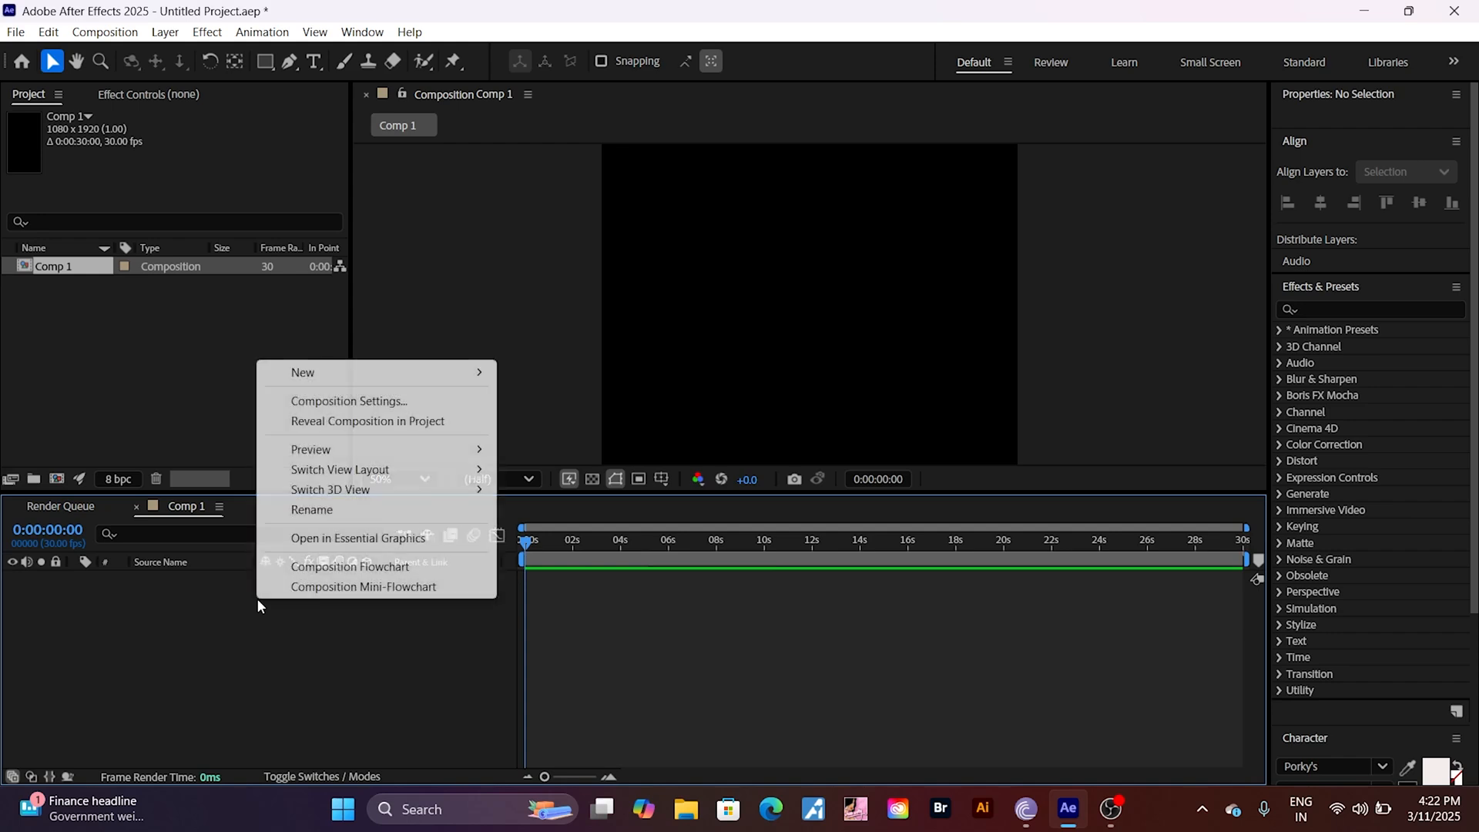
{"action": "mouse_move", "coordinate": [376, 383]}
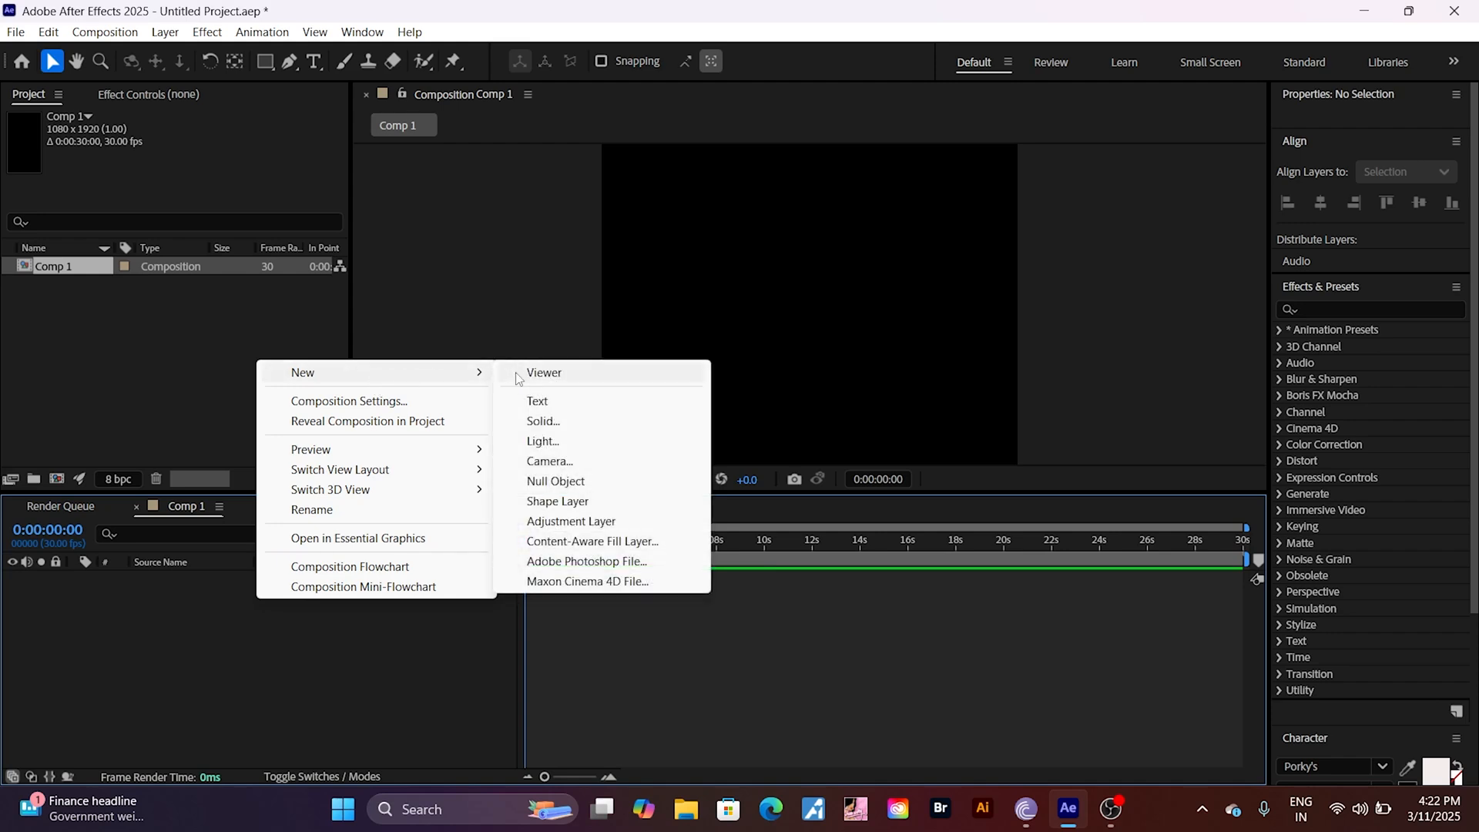
{"action": "left_click", "coordinate": [541, 423]}
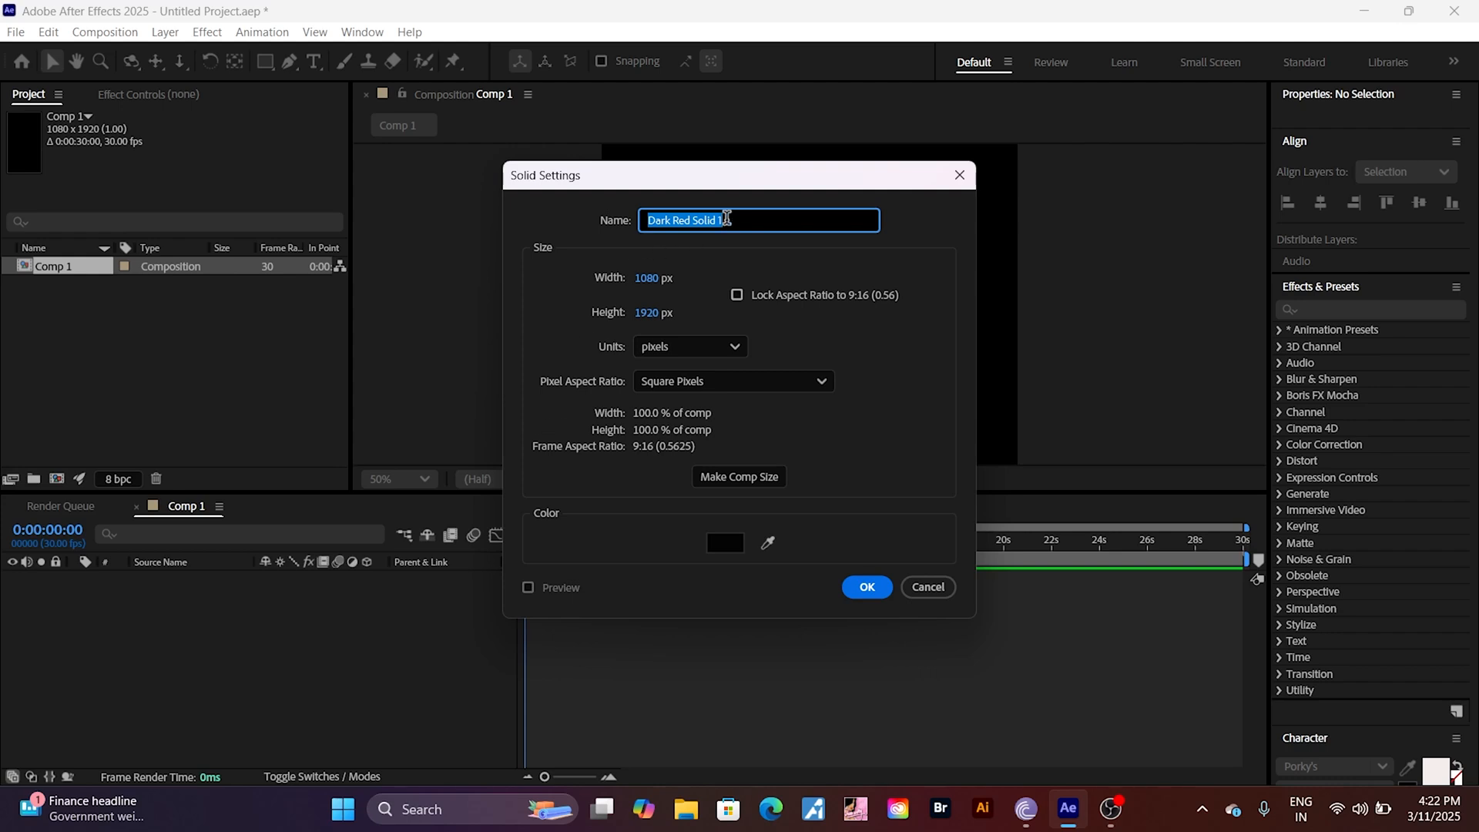
{"action": "key", "text": "BackSpace"}
{"action": "type", "text": "particles"}
{"action": "left_click", "coordinate": [867, 588]}
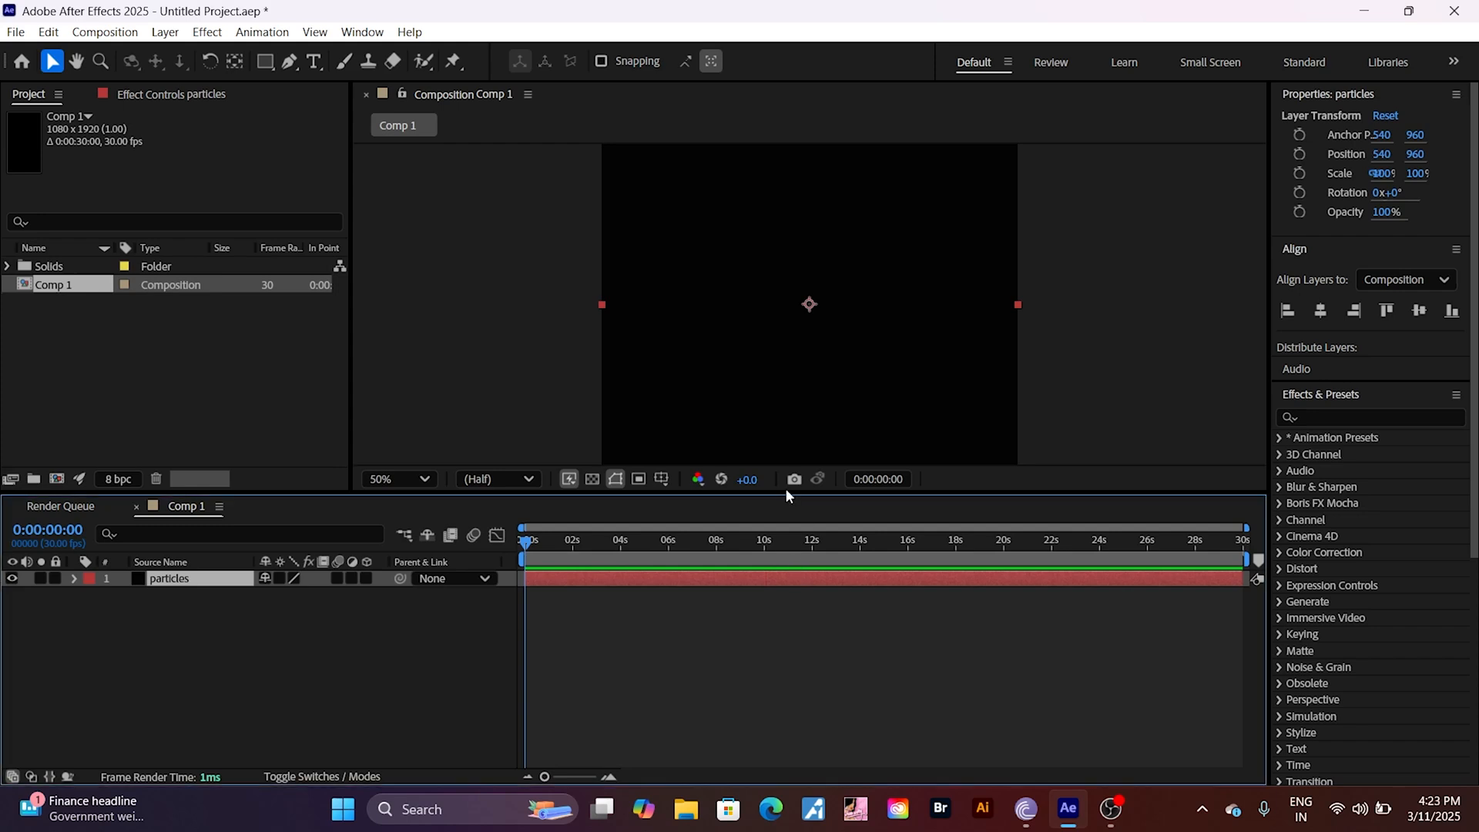
Step: Import the PNG image download (10) from the Downloads folder into the project as footage
{"action": "left_click_drag", "start_coordinate": [764, 490], "coordinate": [766, 576]}
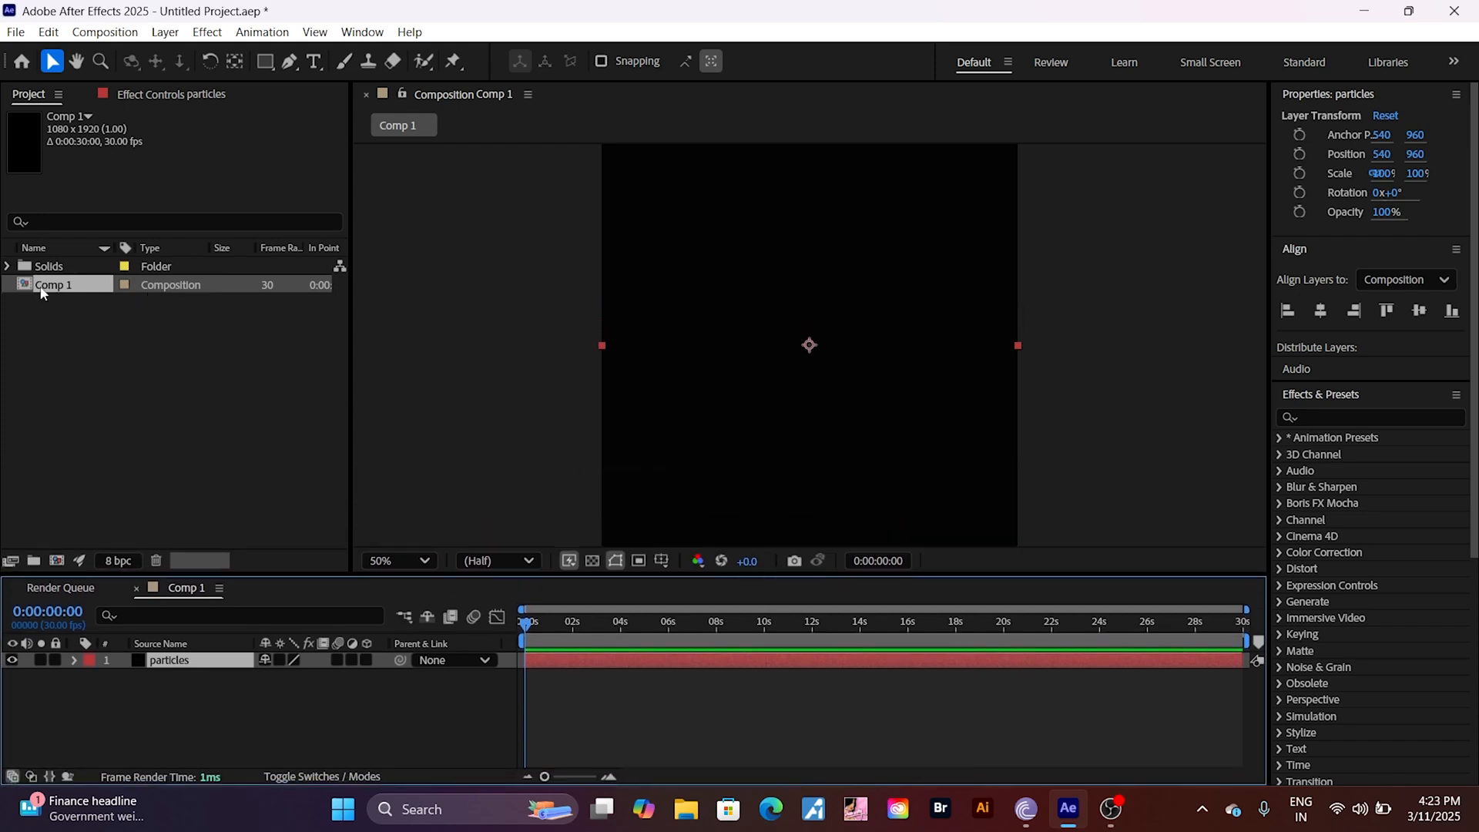
{"action": "right_click", "coordinate": [147, 342]}
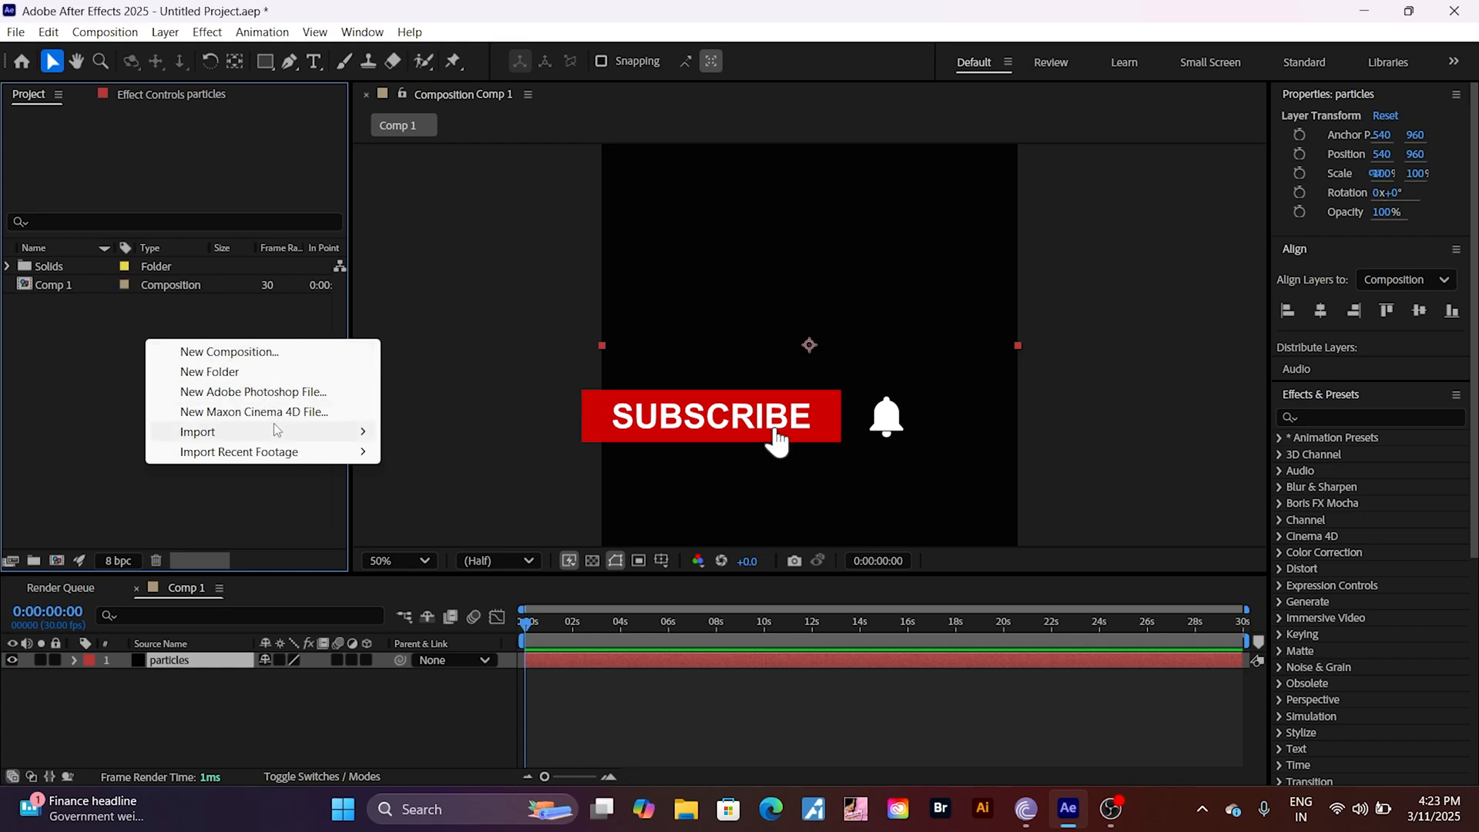
{"action": "mouse_move", "coordinate": [339, 432]}
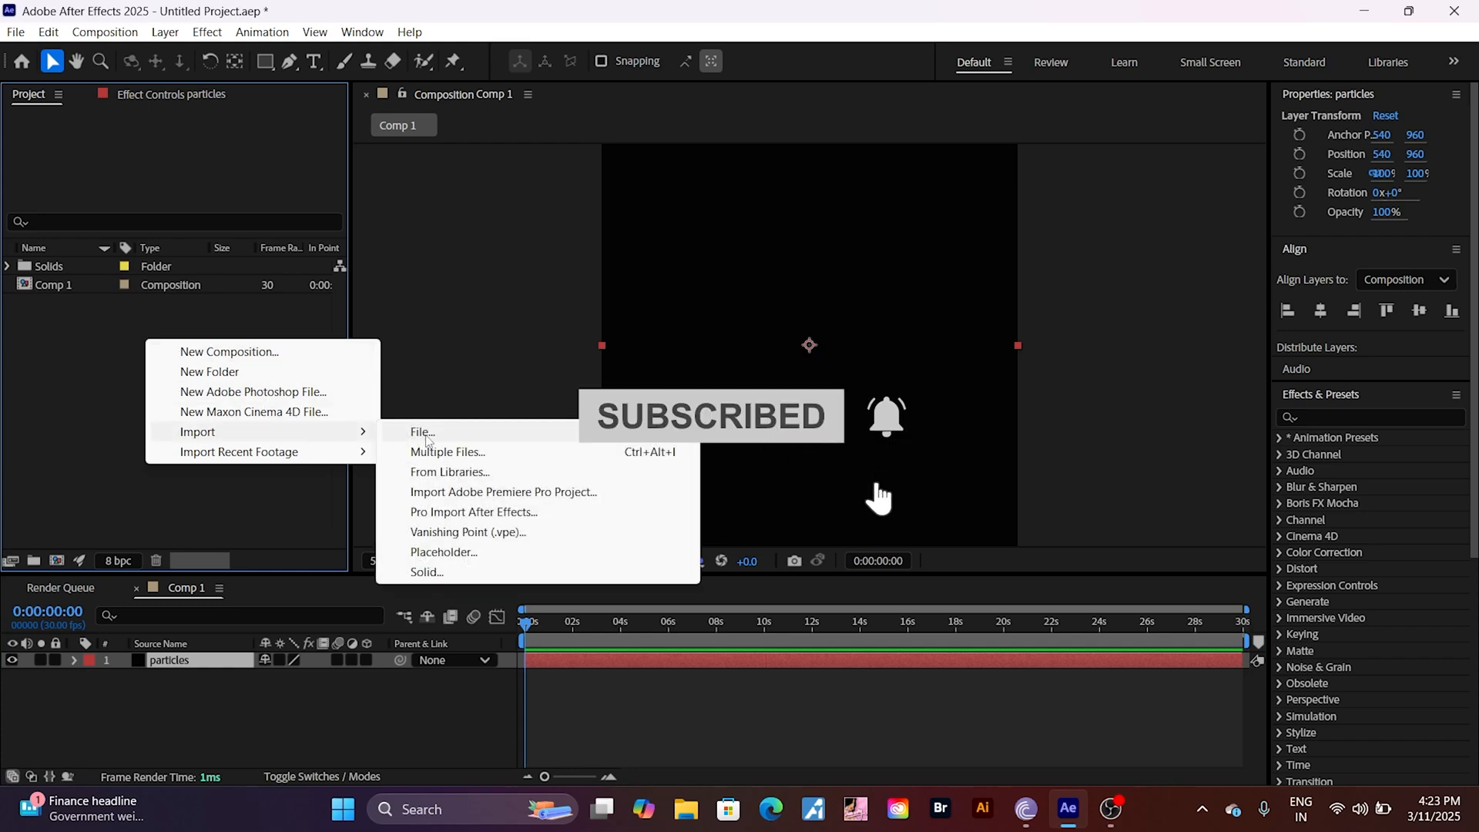
{"action": "left_click", "coordinate": [426, 437]}
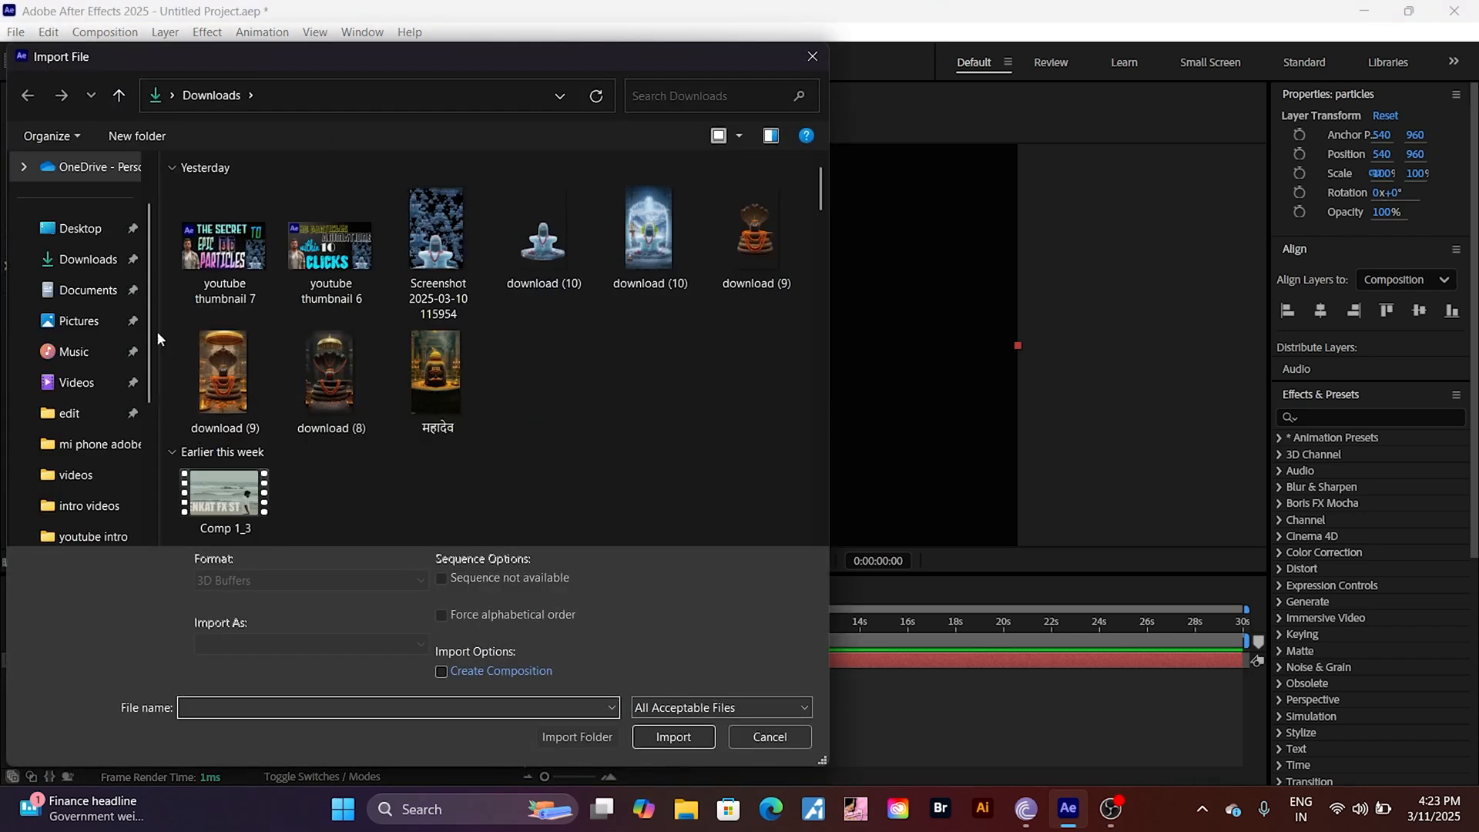
{"action": "left_click", "coordinate": [81, 260]}
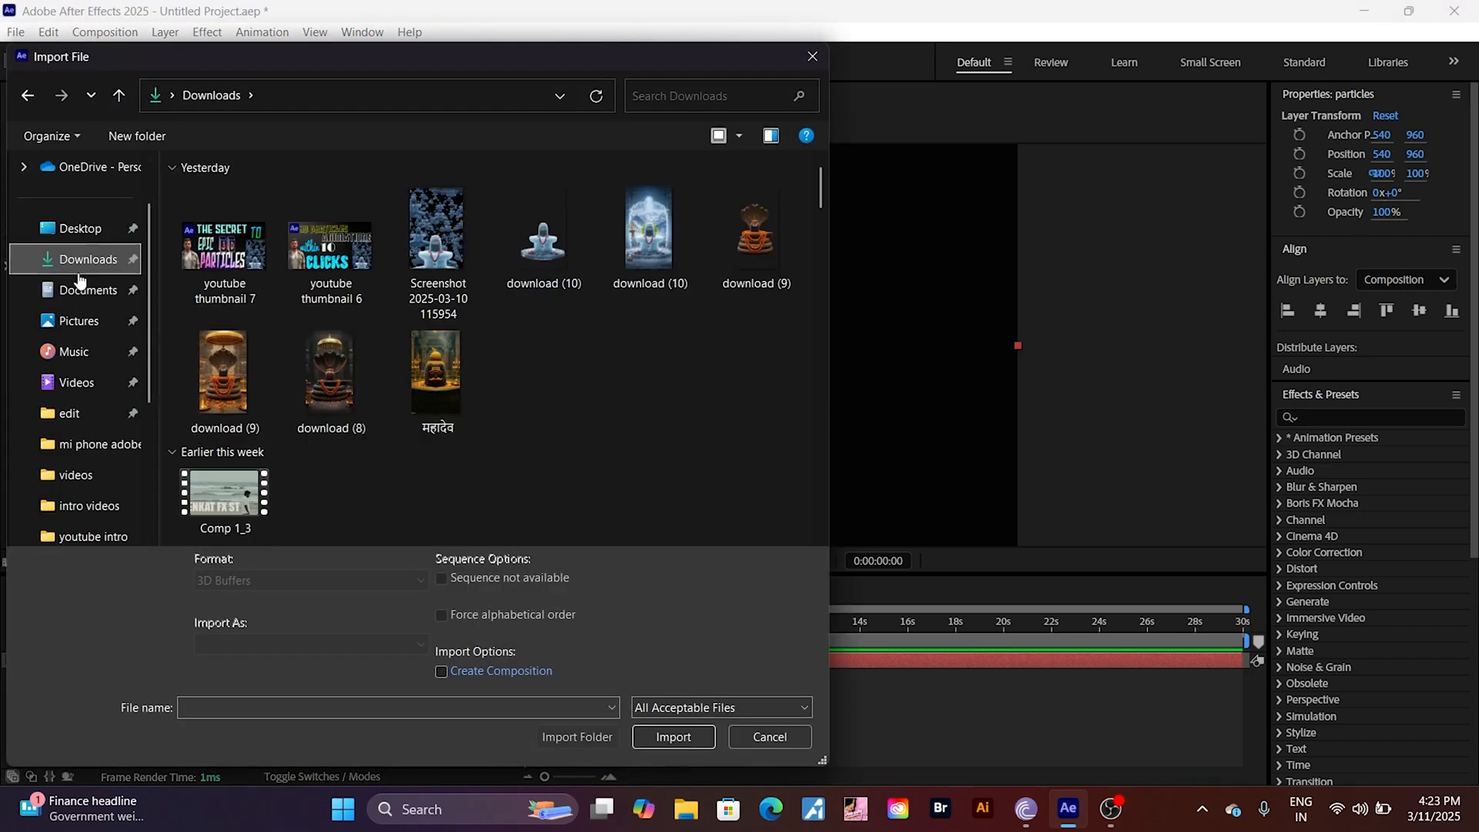
{"action": "left_click", "coordinate": [533, 251]}
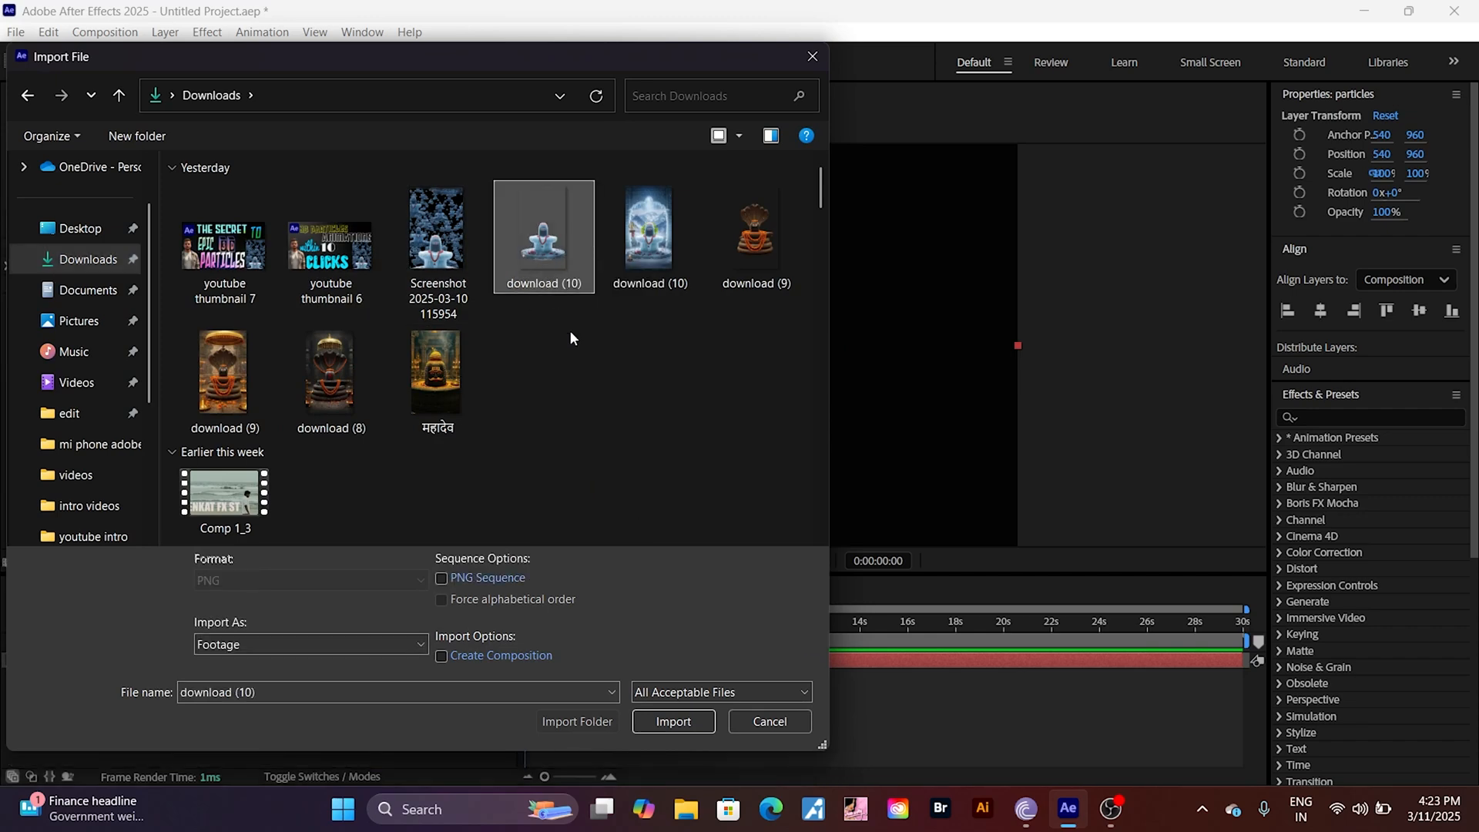
{"action": "left_click", "coordinate": [674, 721]}
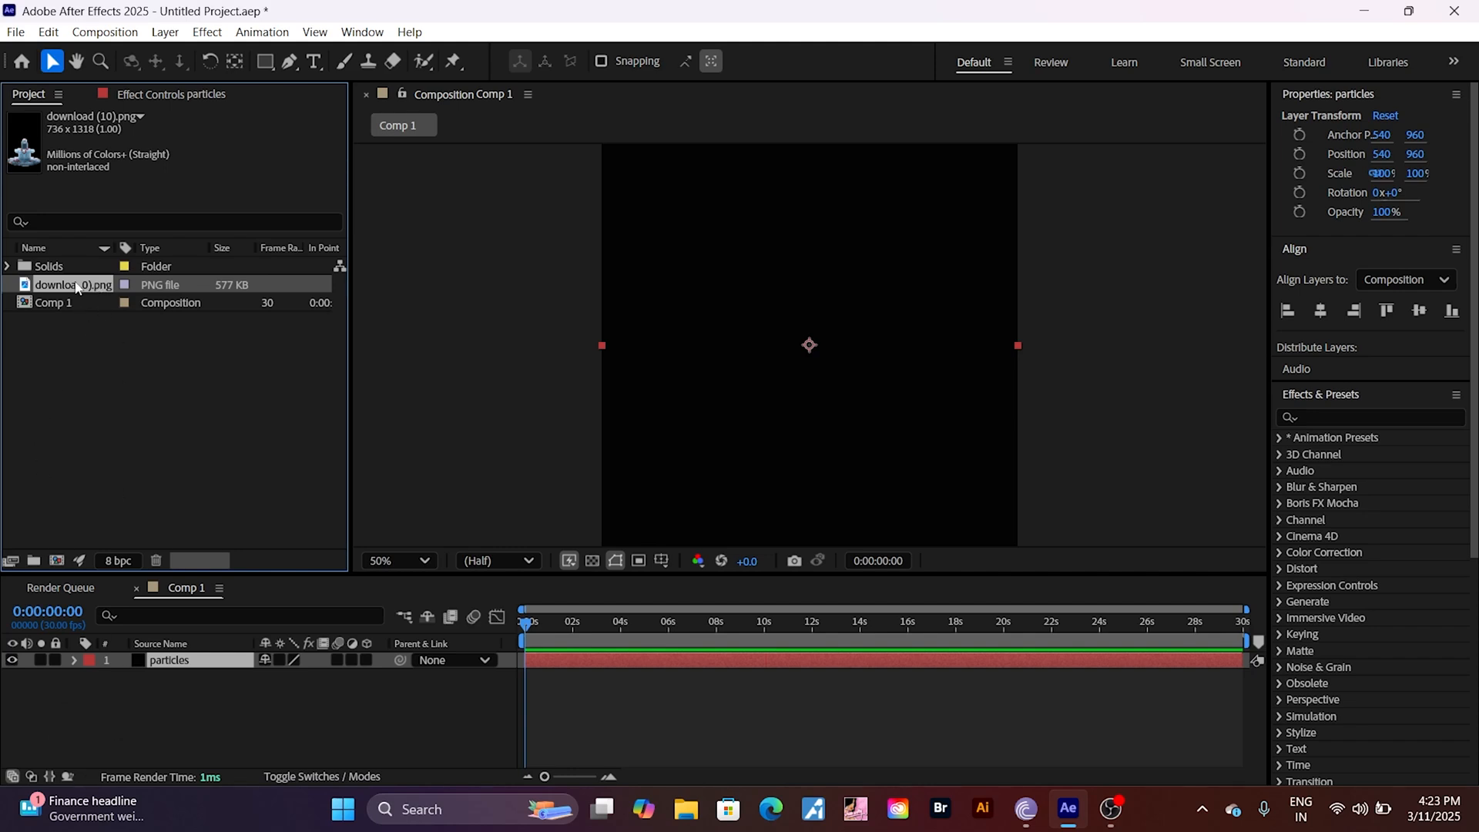
Step: Add download (10).png to the composition and place its layer above the particles layer
{"action": "left_click_drag", "start_coordinate": [77, 287], "coordinate": [146, 699]}
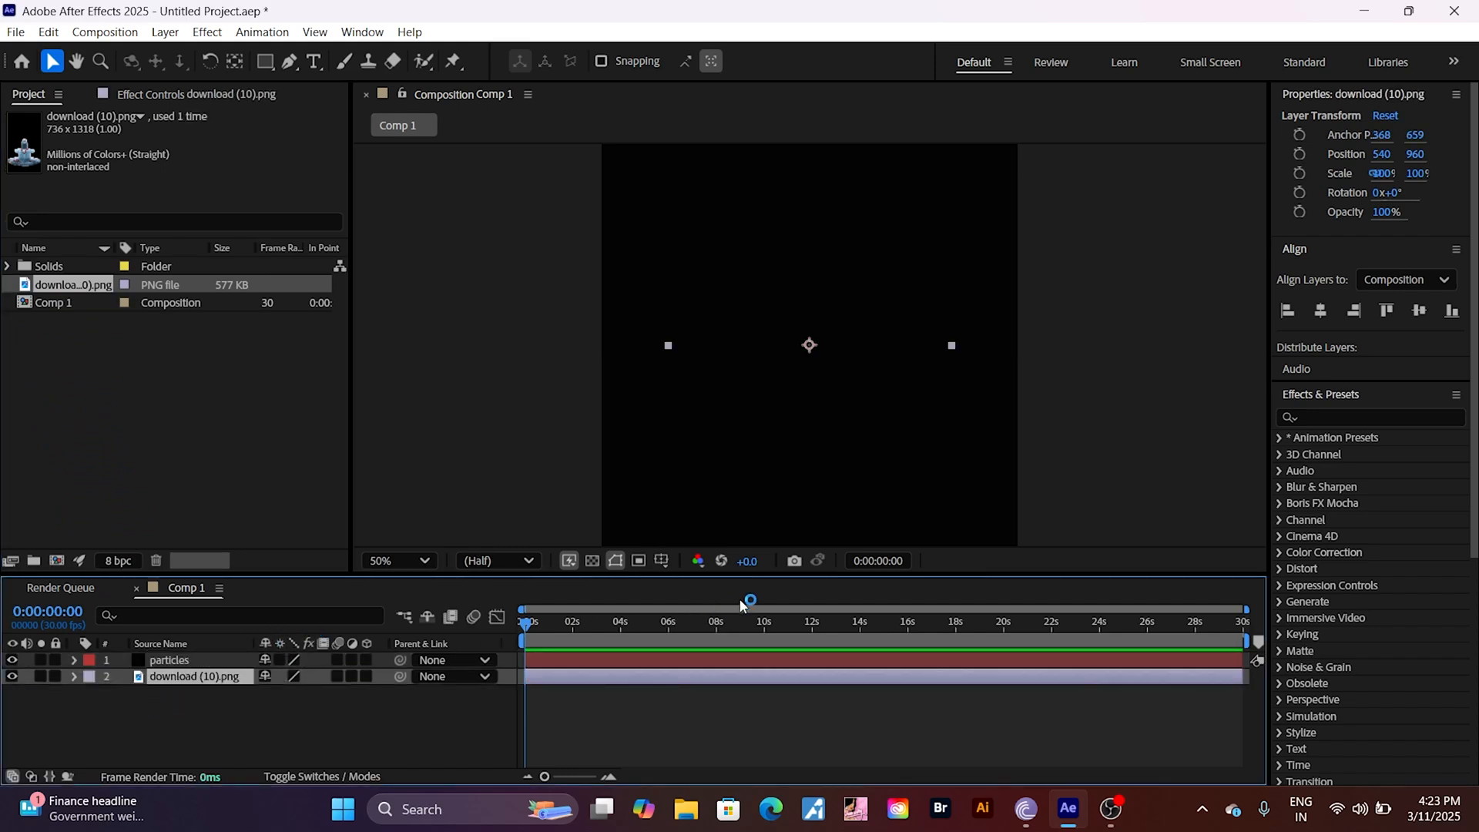
{"action": "left_click_drag", "start_coordinate": [796, 574], "coordinate": [796, 643]}
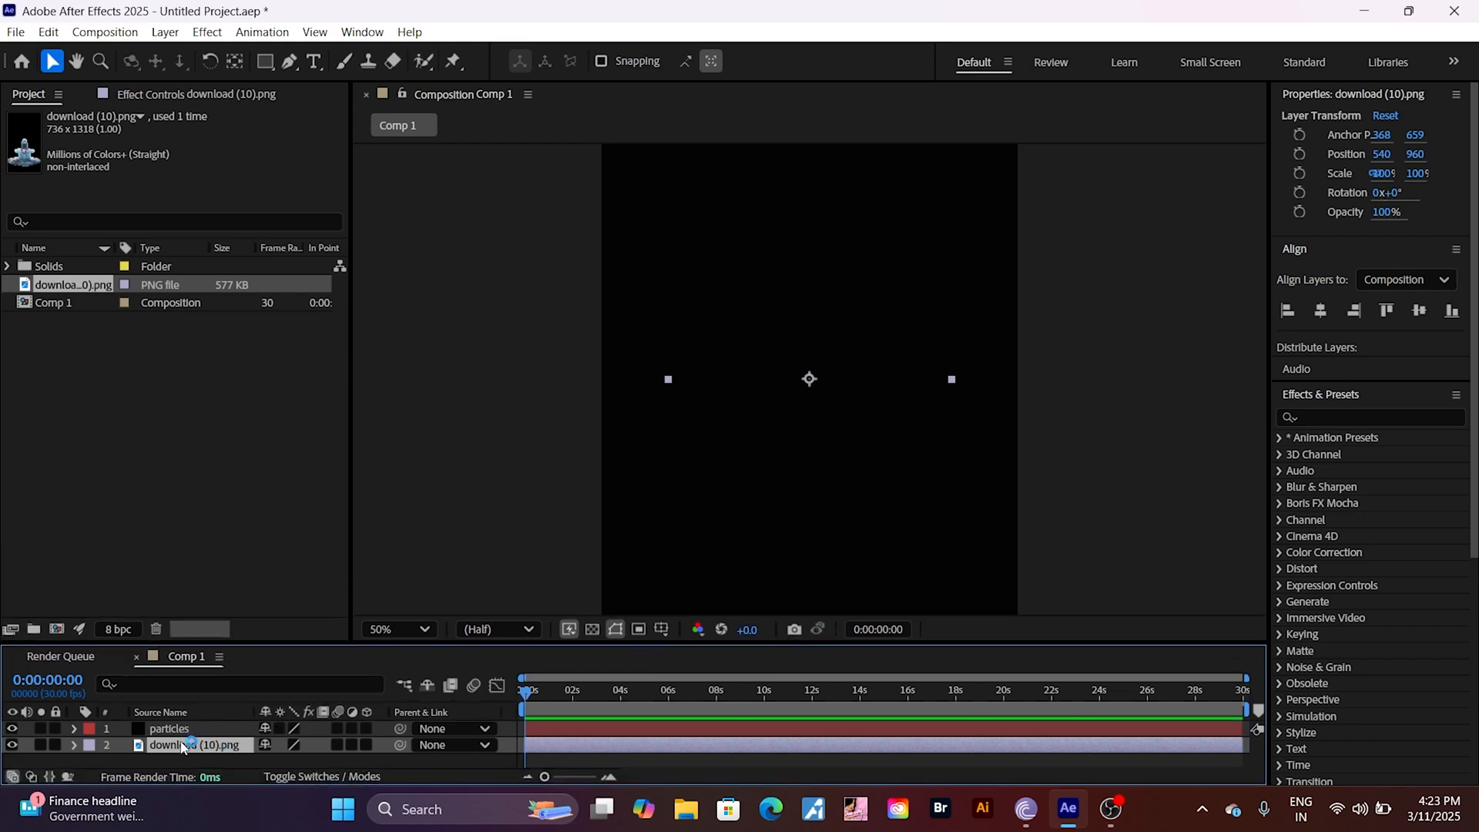
{"action": "mouse_move", "coordinate": [183, 743]}
{"action": "left_mouse_down"}
{"action": "mouse_move", "coordinate": [181, 712]}
{"action": "mouse_move", "coordinate": [182, 725]}
{"action": "left_mouse_up"}
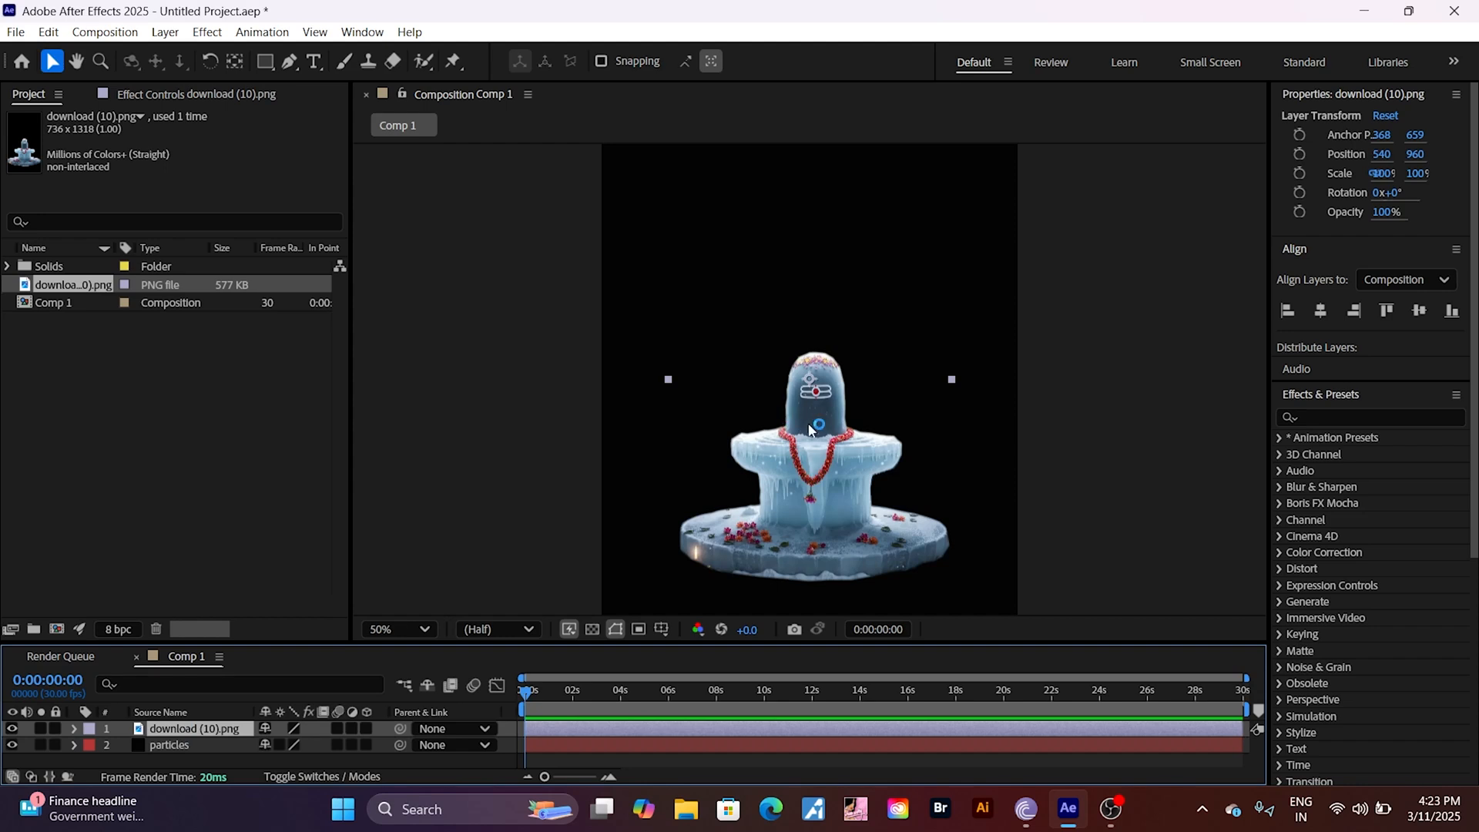
Step: Move the download (10).png image down to the lower centre of the frame, at about position 548, 1360
{"action": "left_click_drag", "start_coordinate": [811, 413], "coordinate": [813, 451]}
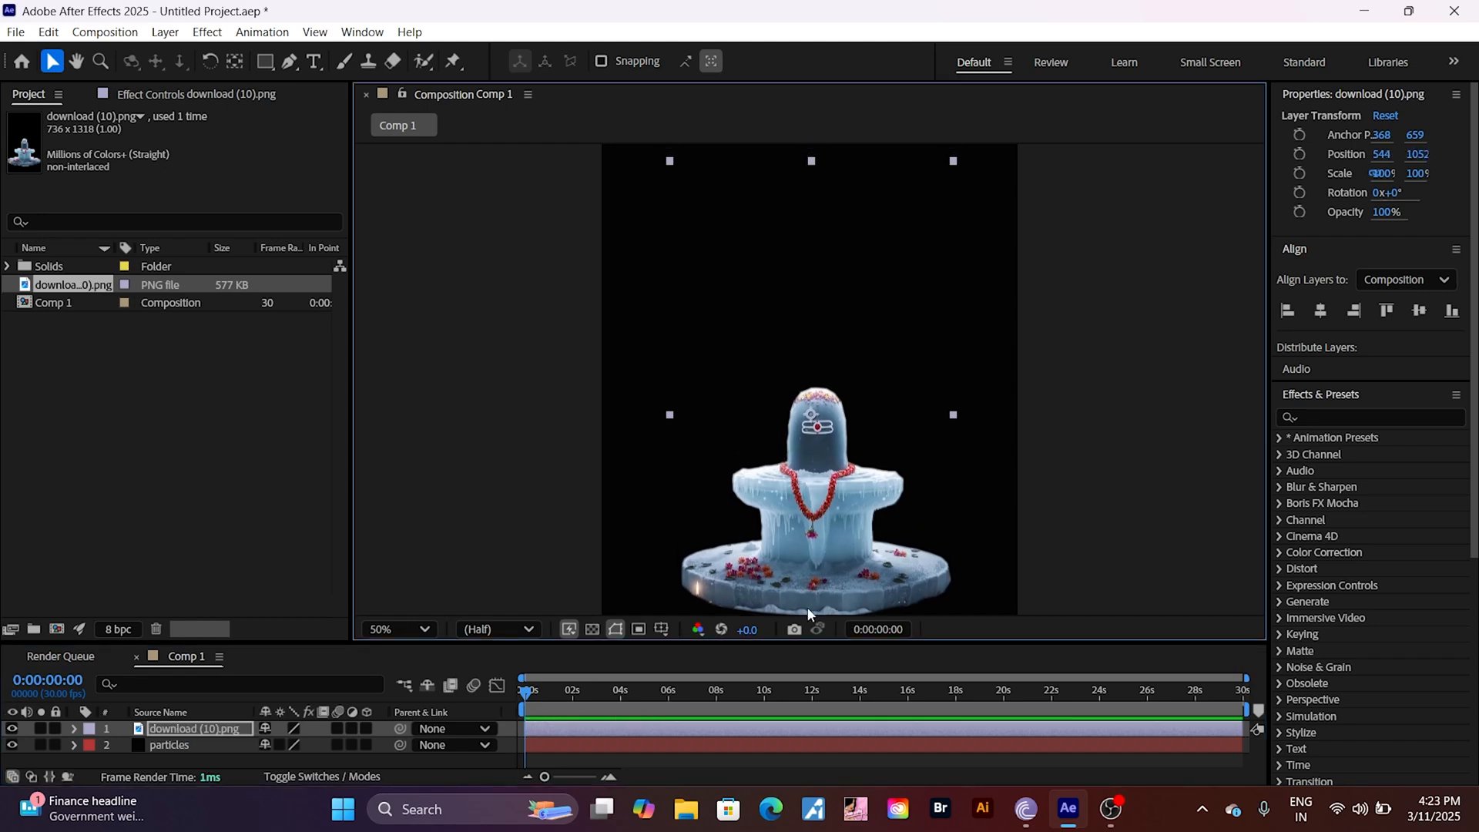
{"action": "left_click_drag", "start_coordinate": [798, 642], "coordinate": [801, 715]}
{"action": "left_click", "coordinate": [423, 702]}
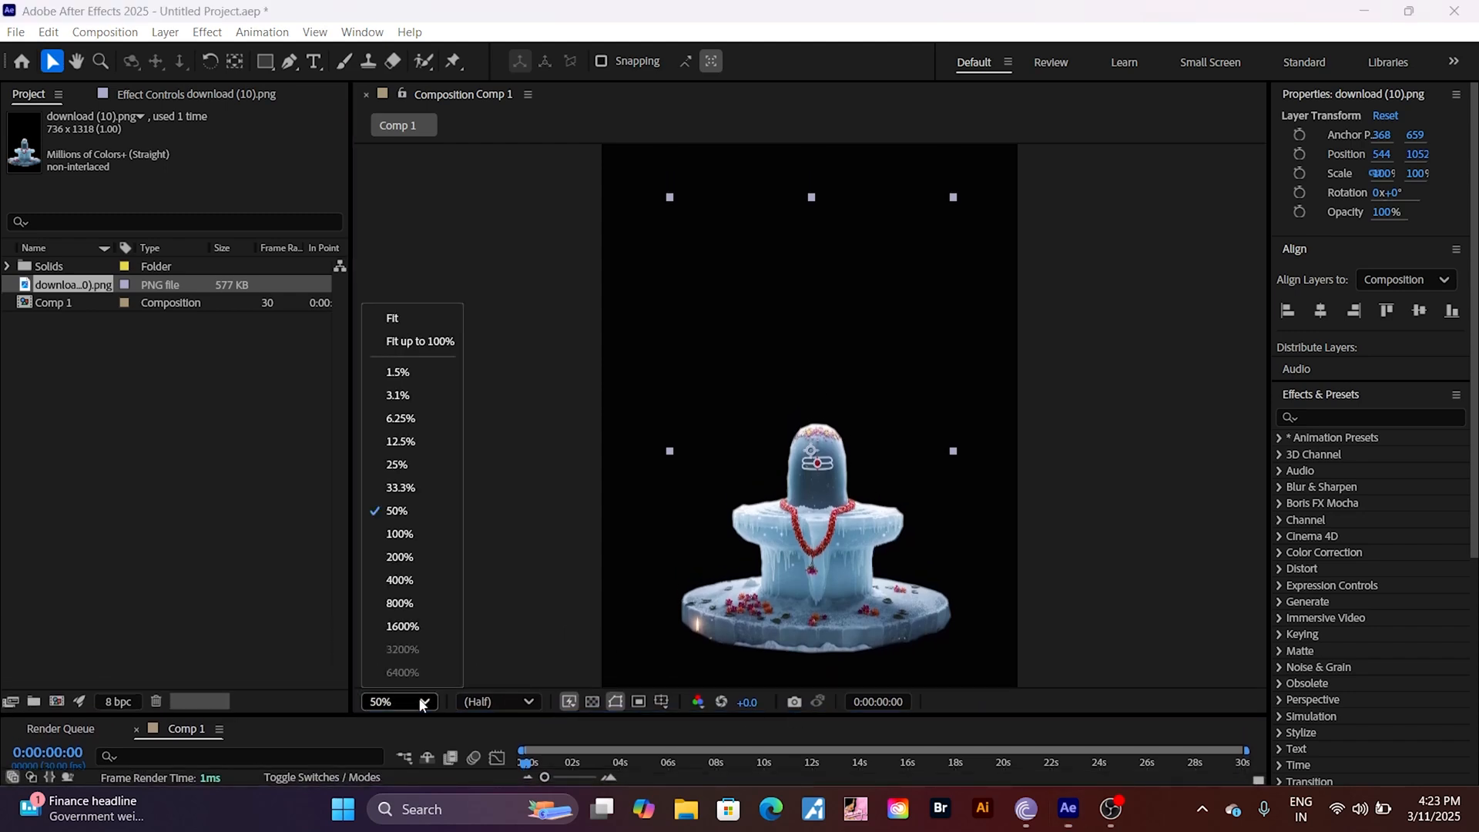
{"action": "left_click", "coordinate": [407, 467]}
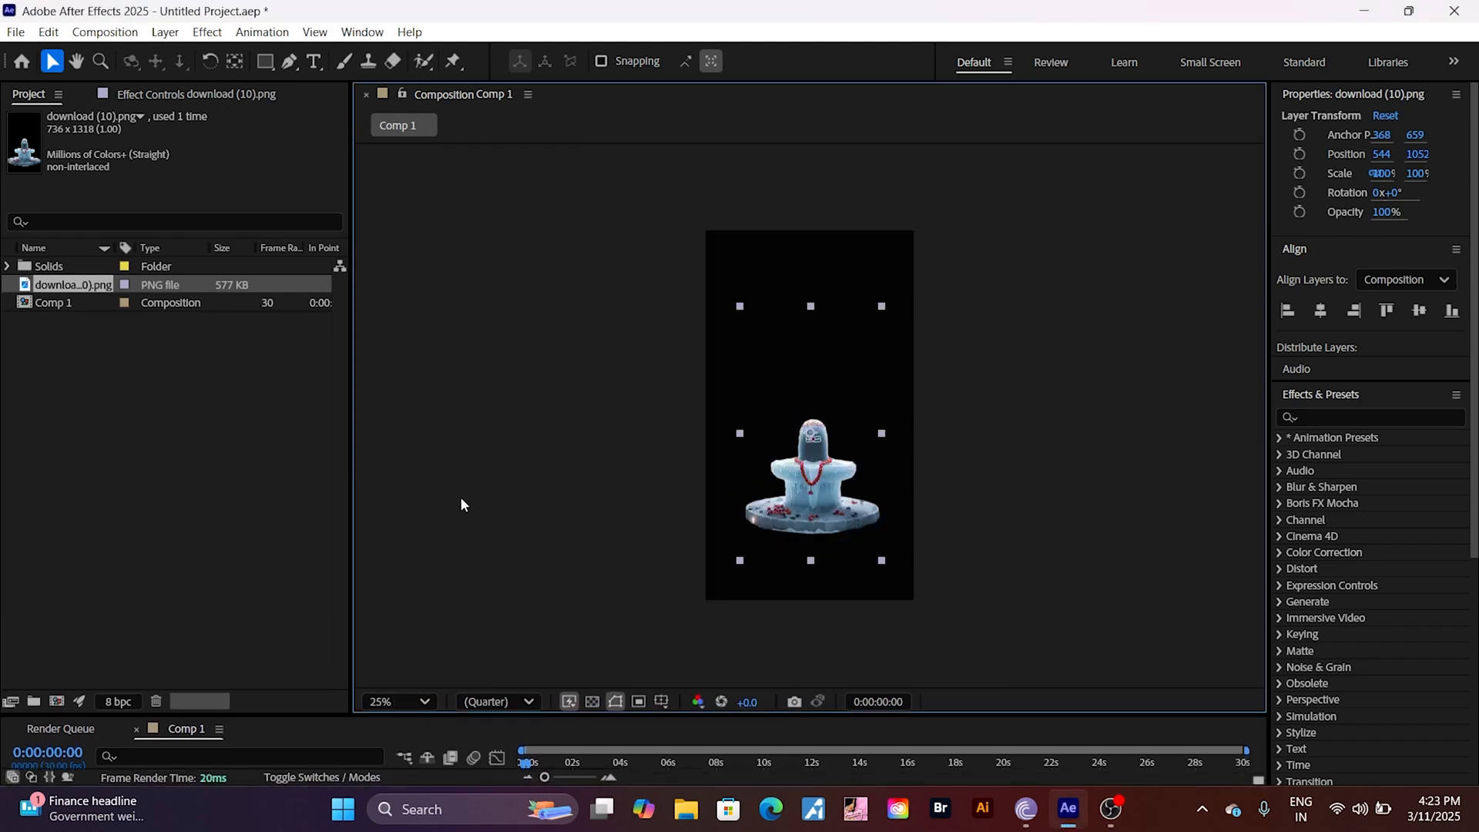
{"action": "left_click_drag", "start_coordinate": [826, 718], "coordinate": [835, 587]}
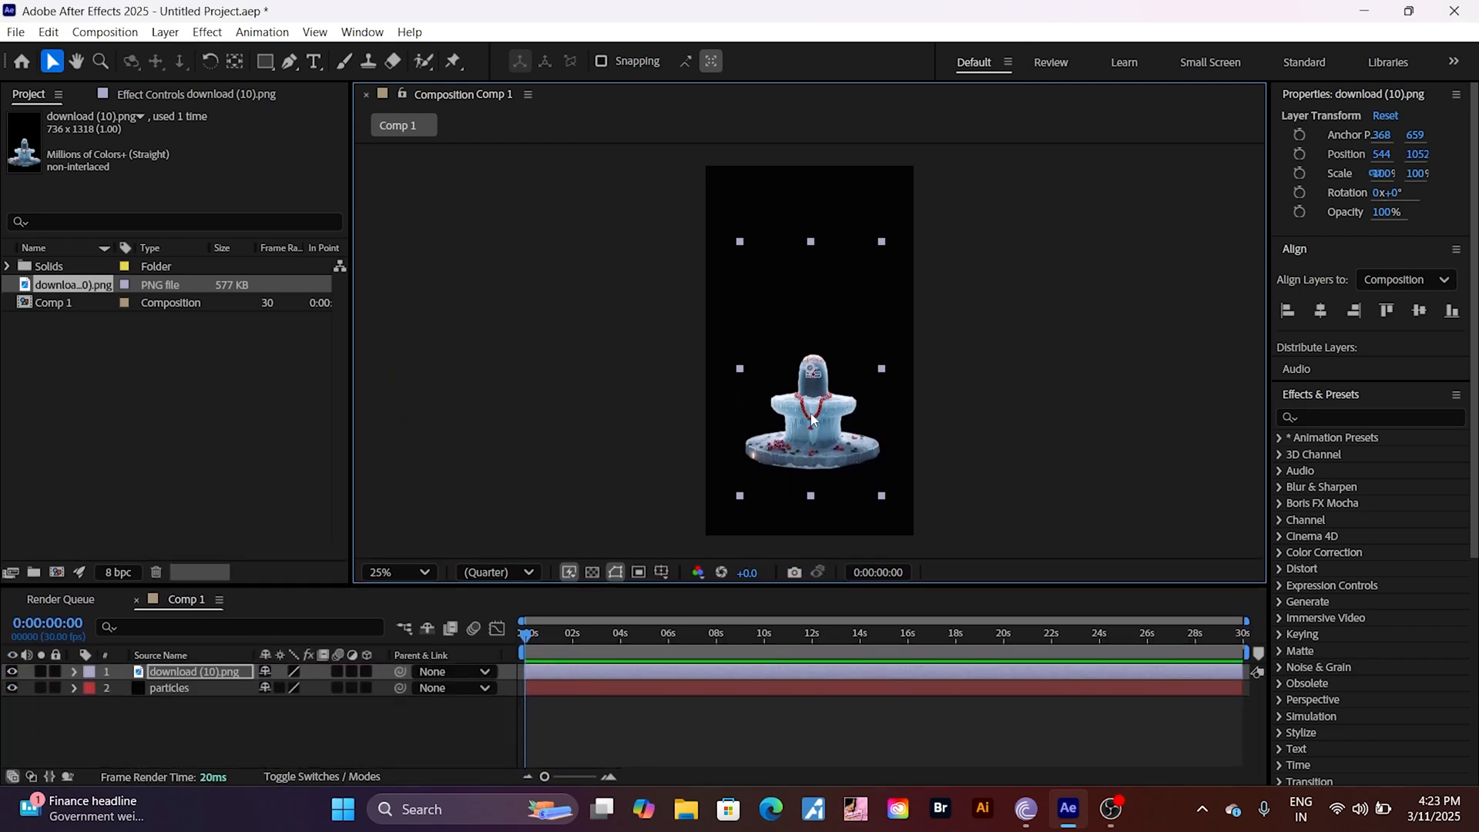
{"action": "left_click_drag", "start_coordinate": [811, 416], "coordinate": [811, 469]}
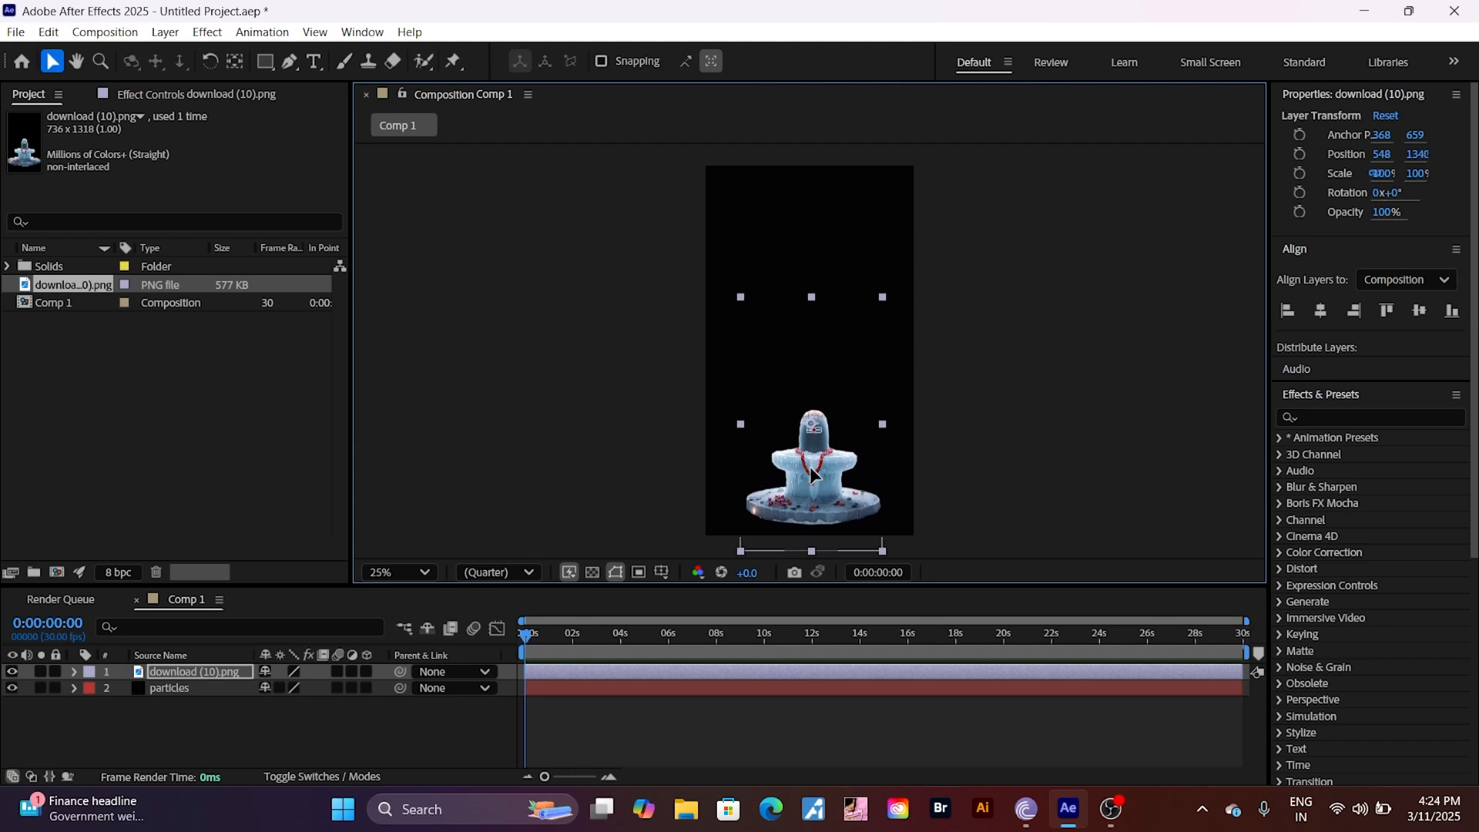
{"action": "left_click", "coordinate": [714, 193]}
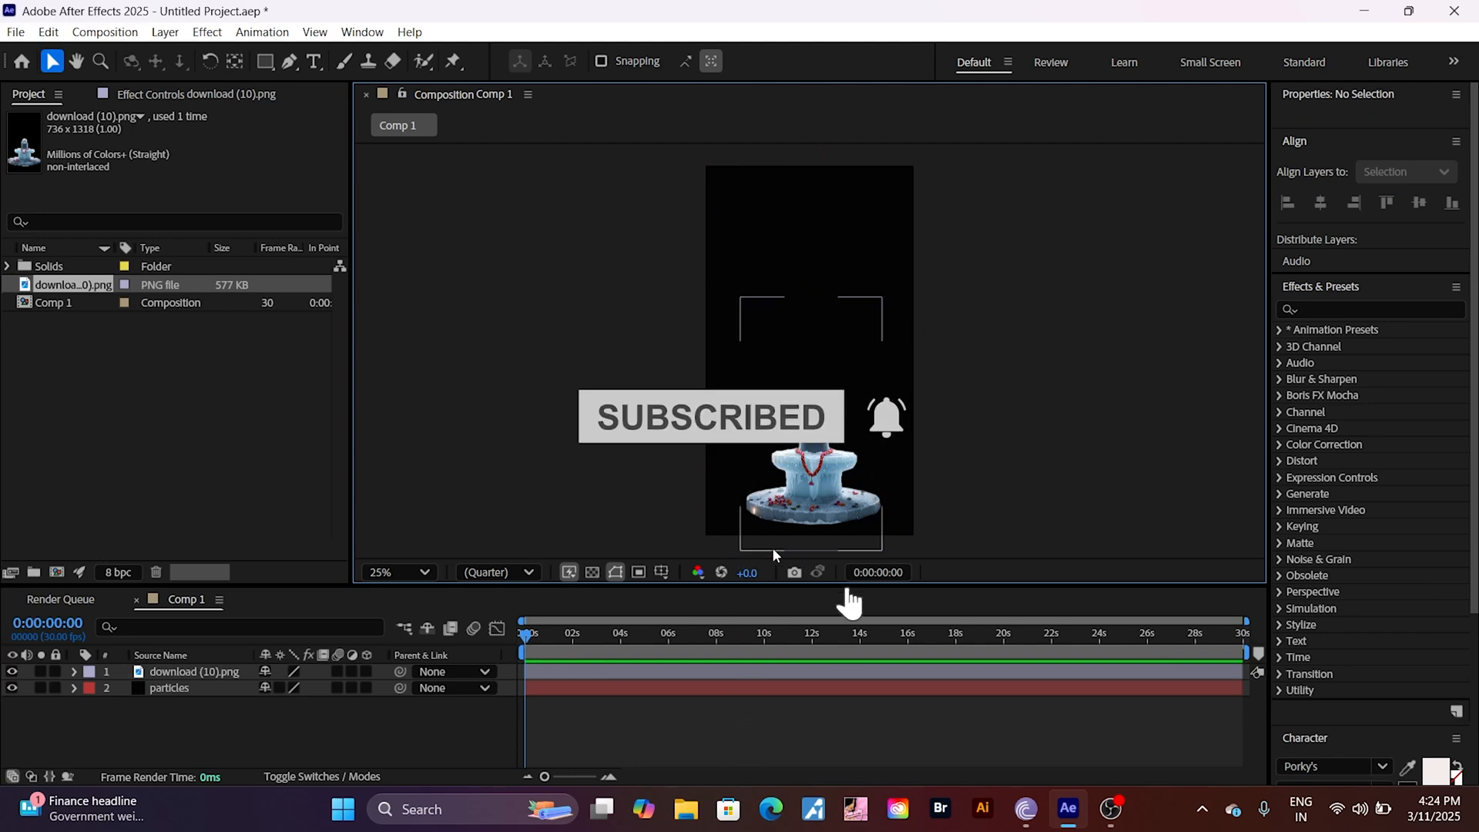
{"action": "left_click", "coordinate": [814, 464]}
{"action": "left_click_drag", "start_coordinate": [814, 465], "coordinate": [816, 470]}
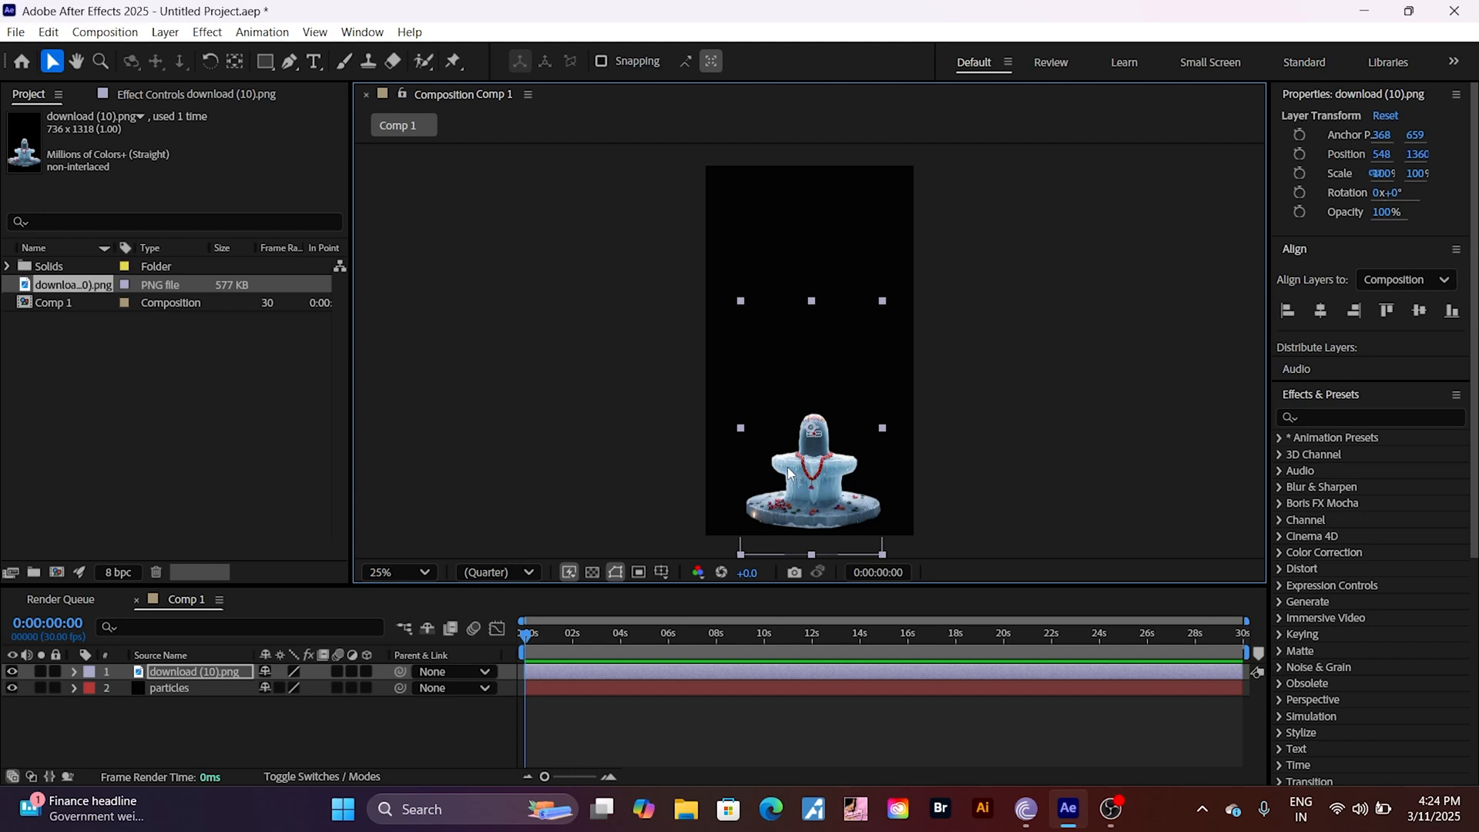
Step: Find the CC Particle World effect and apply it to the particles layer
{"action": "left_click", "coordinate": [209, 692]}
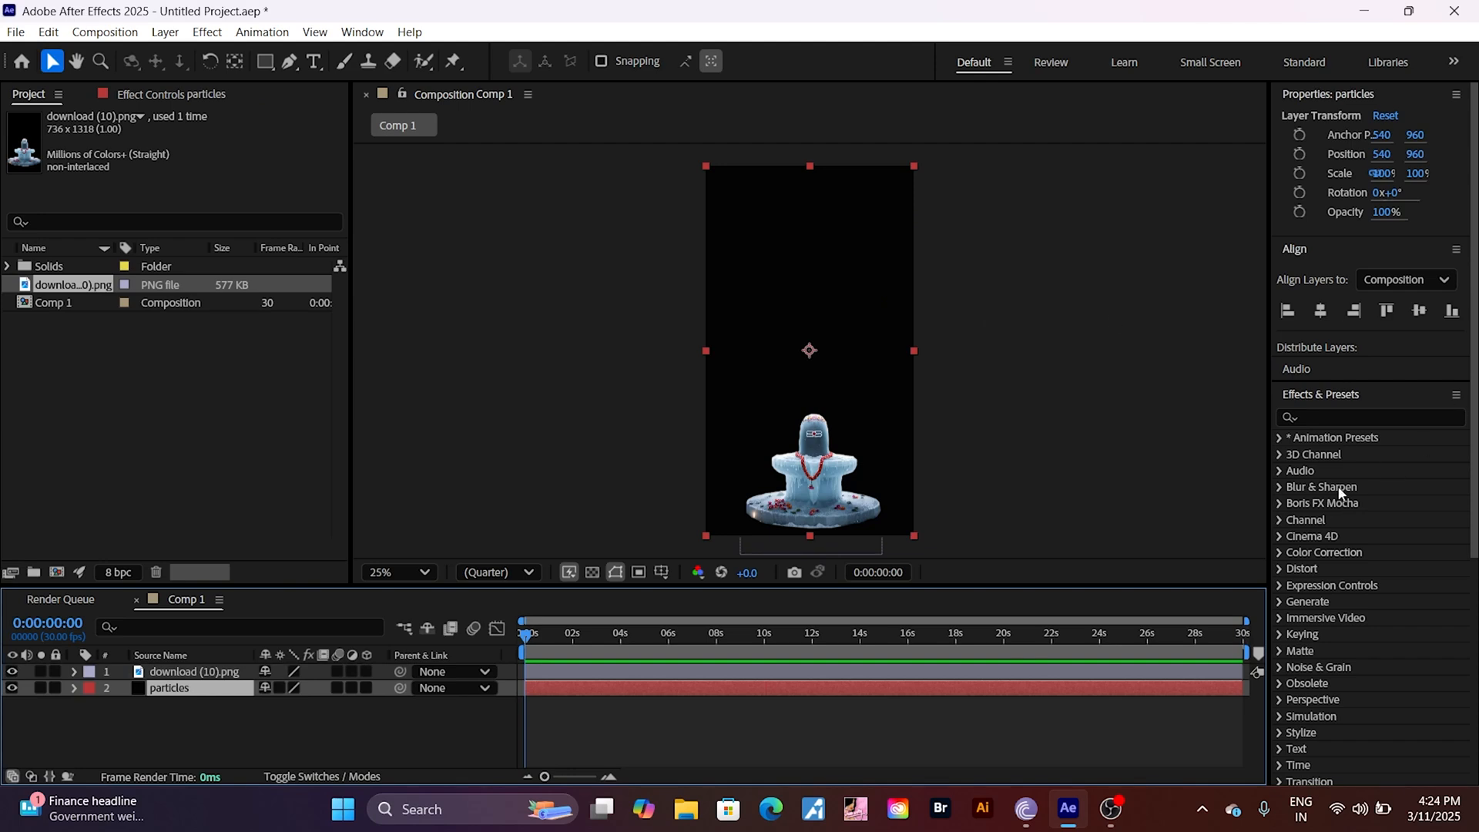
{"action": "left_click", "coordinate": [1321, 410]}
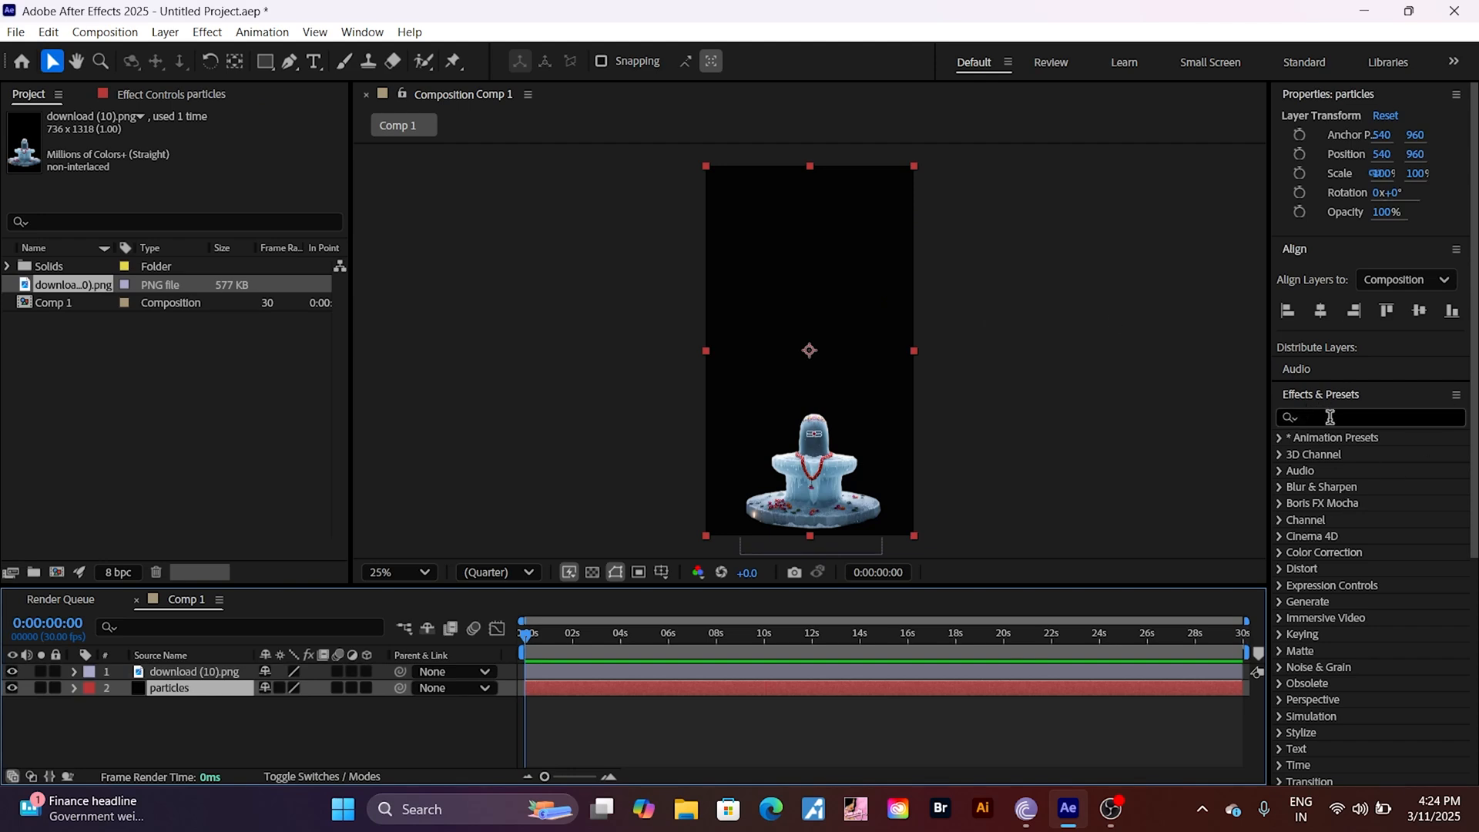
{"action": "left_click", "coordinate": [1329, 418]}
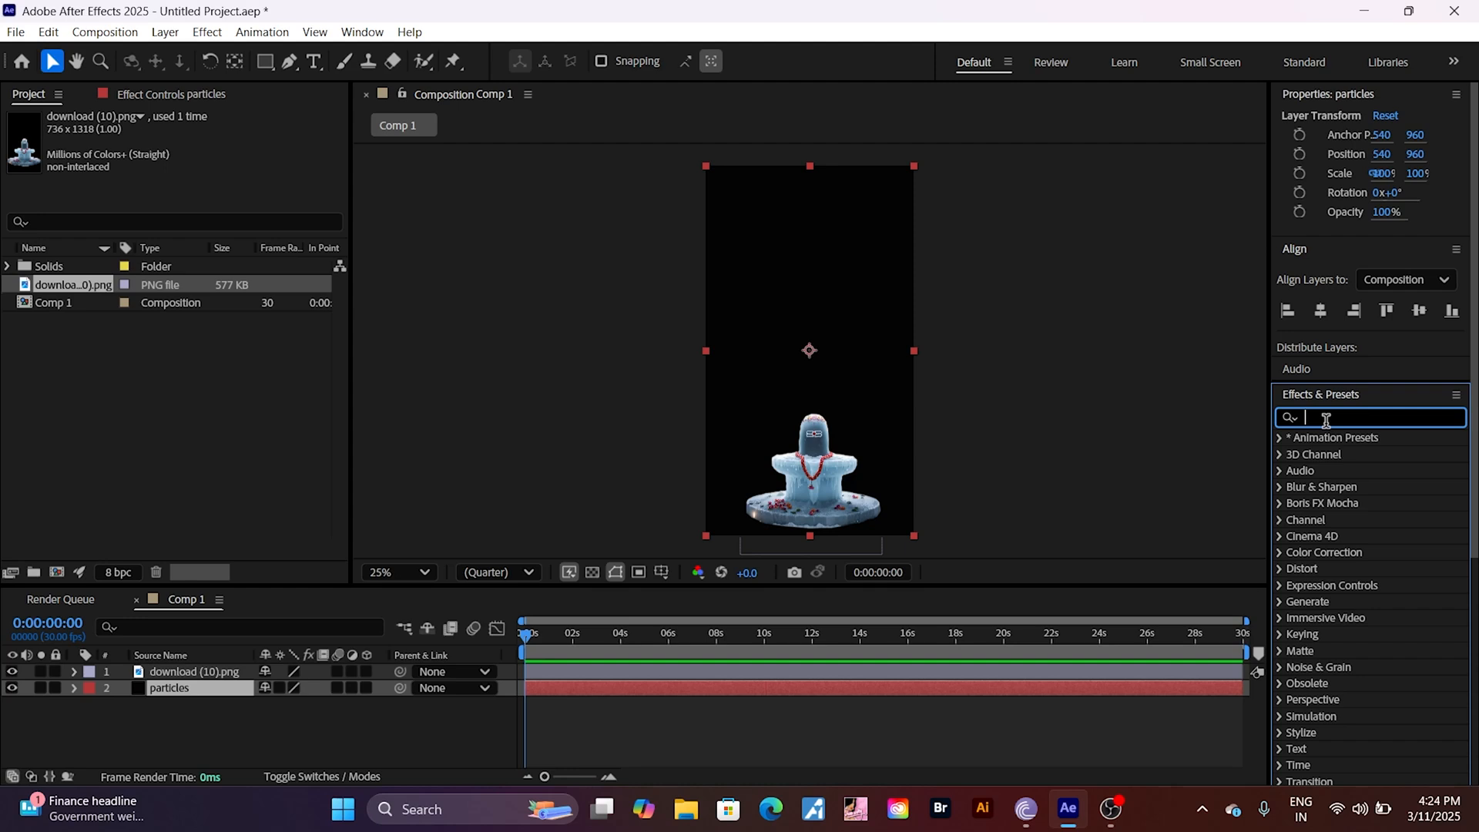
{"action": "type", "text": "cc"}
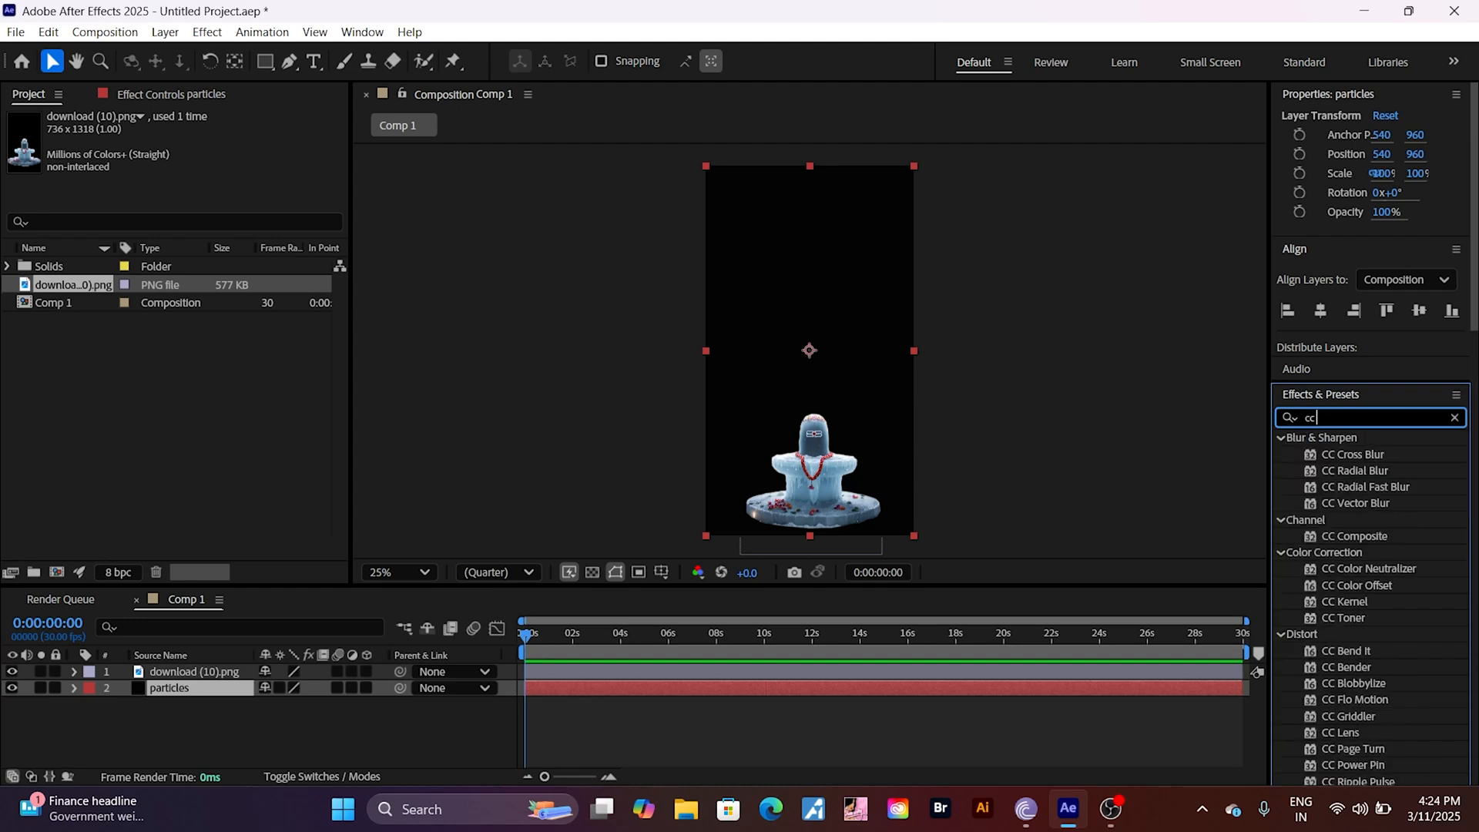
{"action": "type", "text": " p"}
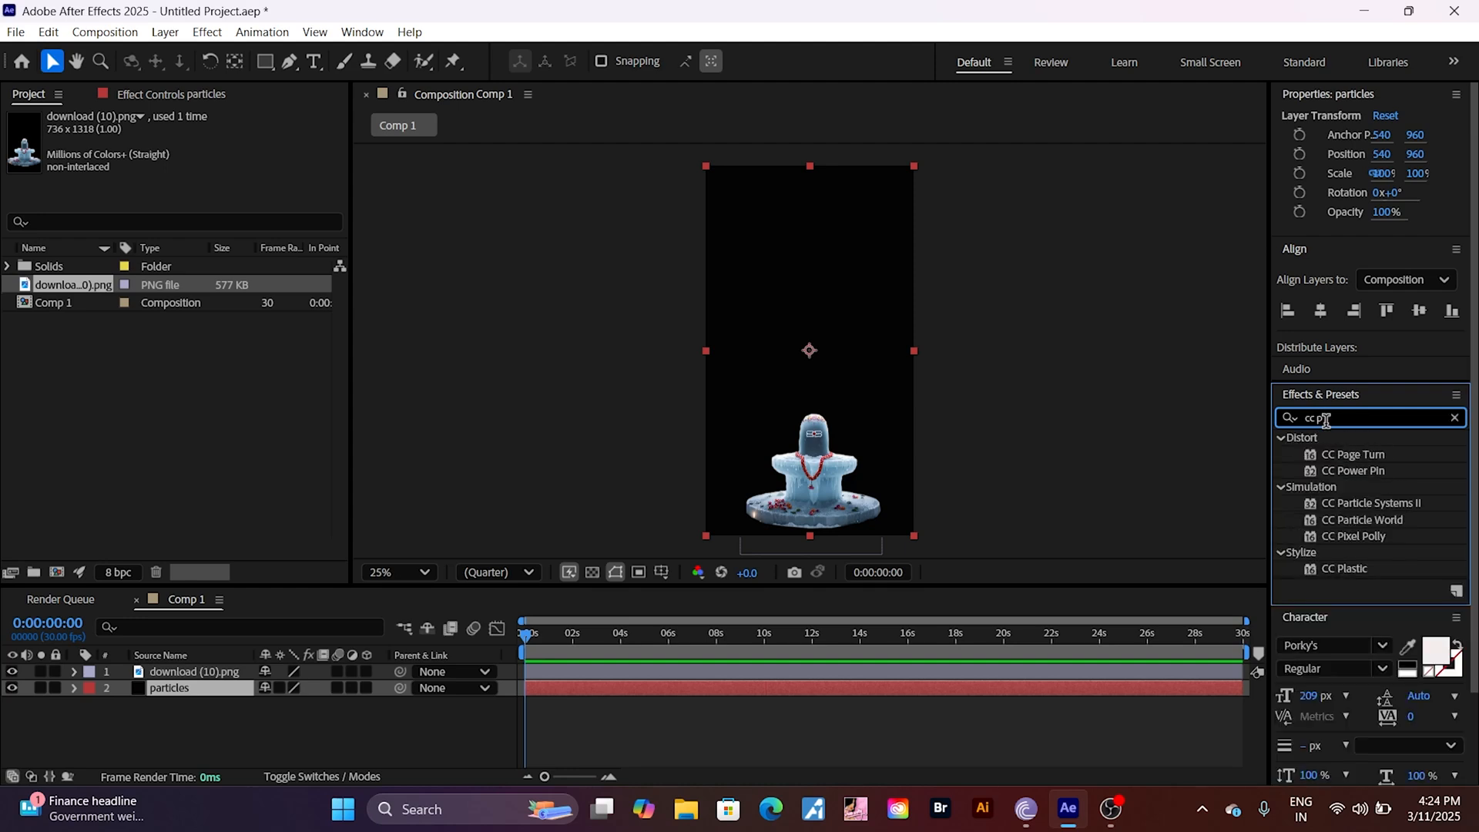
{"action": "type", "text": "arti"}
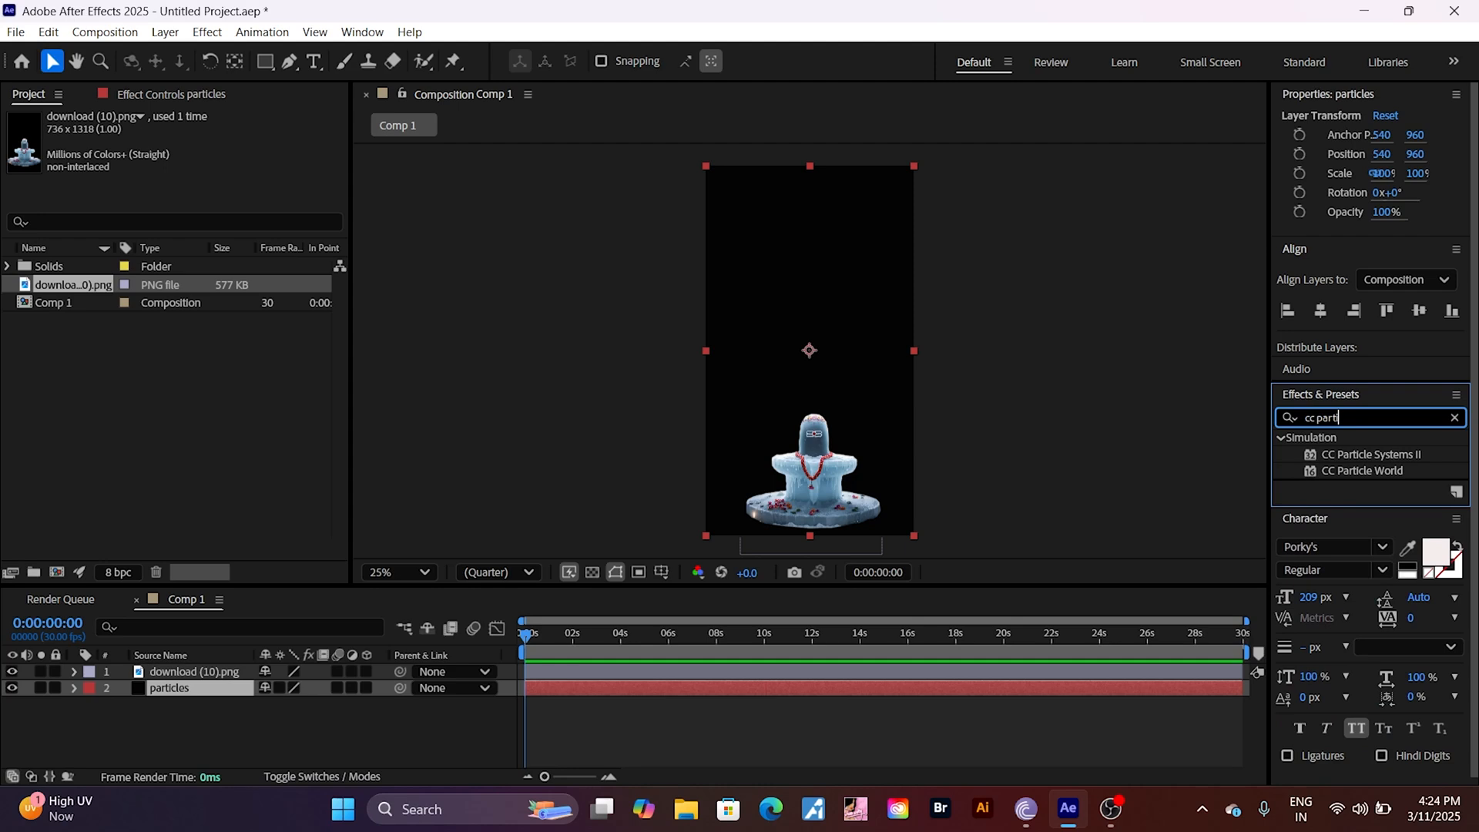
{"action": "type", "text": "cl"}
{"action": "left_click", "coordinate": [1383, 475]}
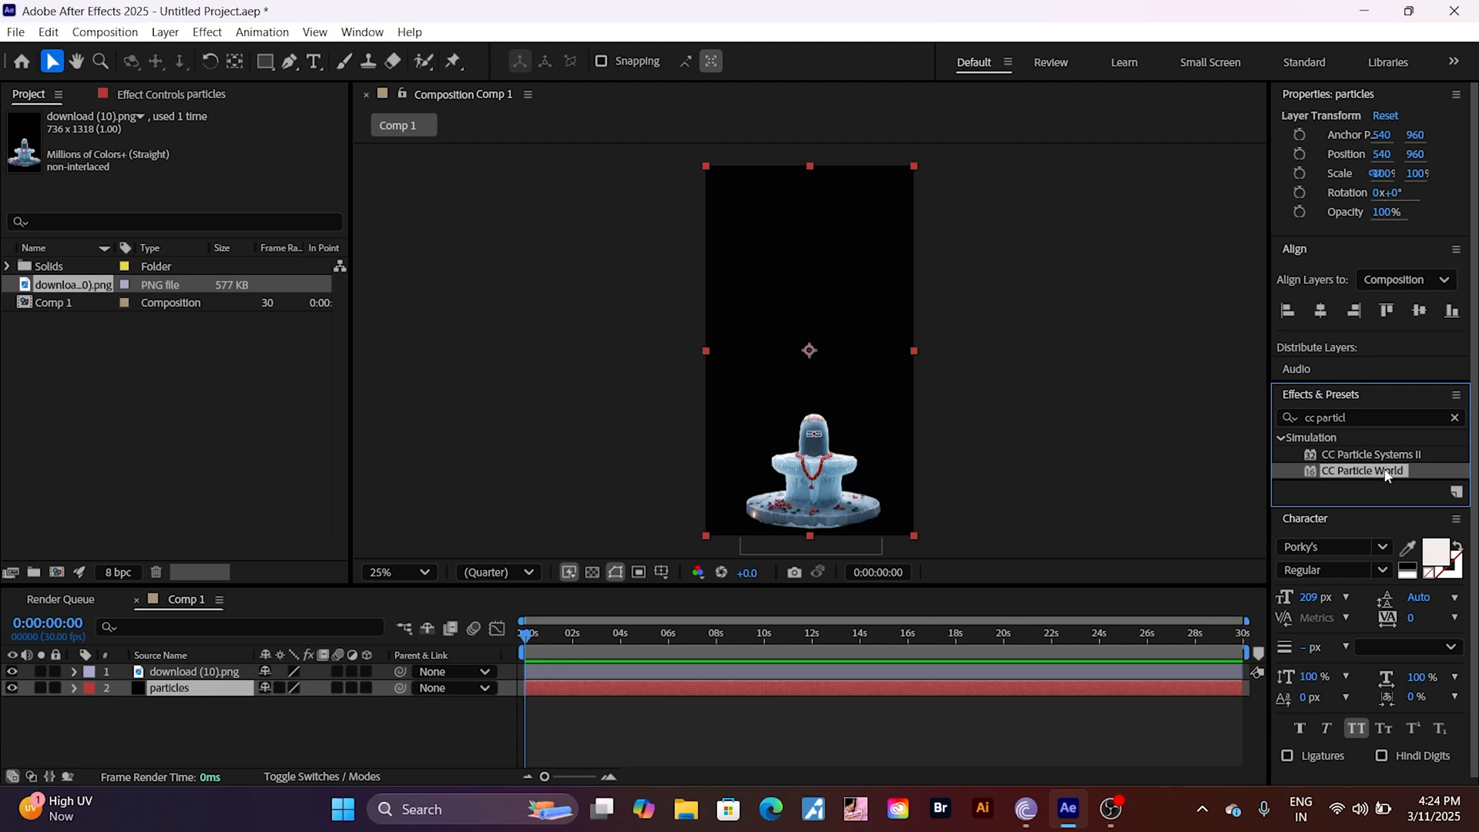
{"action": "left_click_drag", "start_coordinate": [1386, 481], "coordinate": [239, 691]}
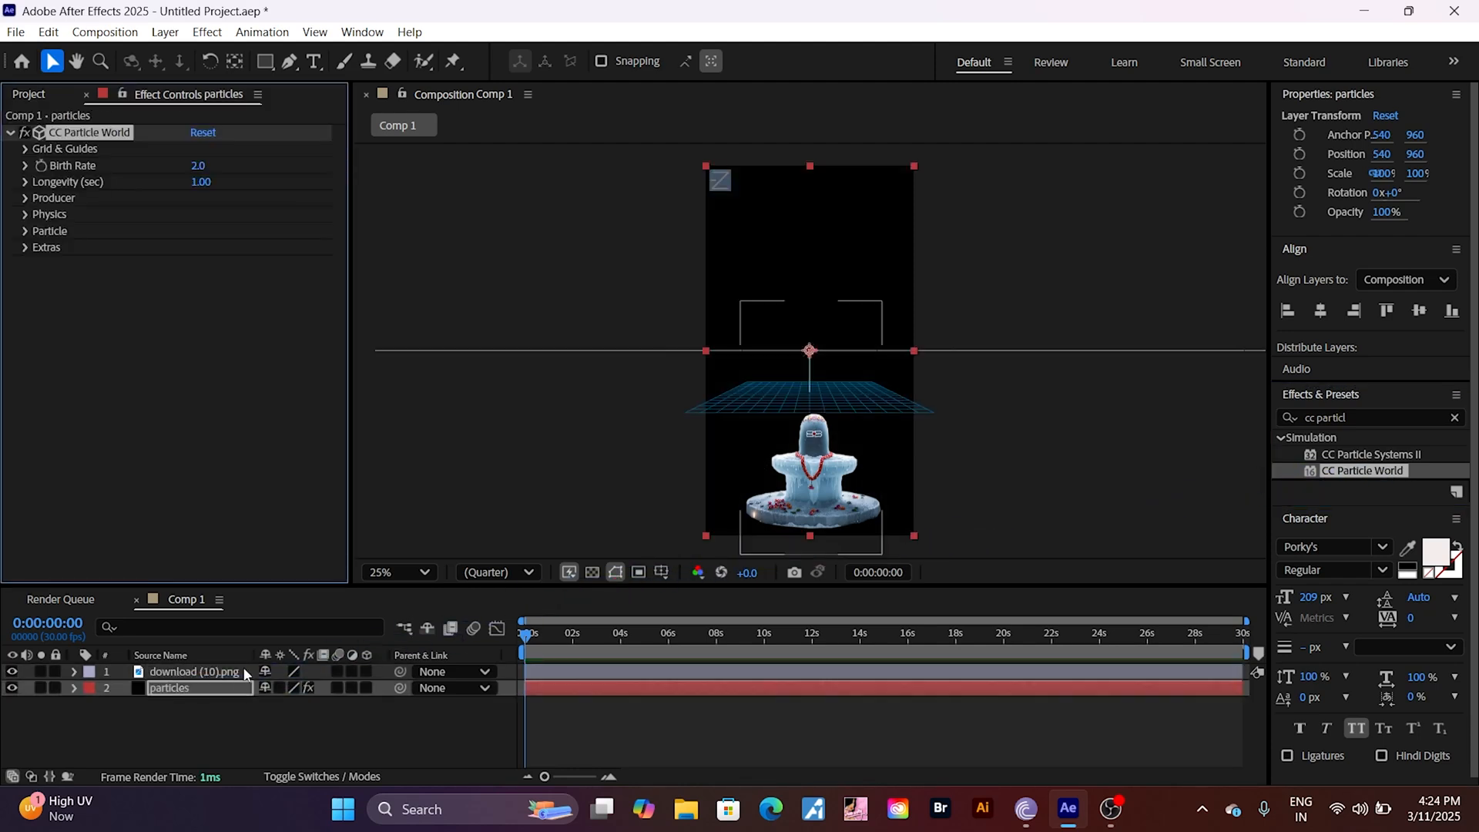
Step: Move the particles layer down behind the stone figure, to about position 580, 1612, and preview the particle emission
{"action": "left_click_drag", "start_coordinate": [824, 386], "coordinate": [834, 514]}
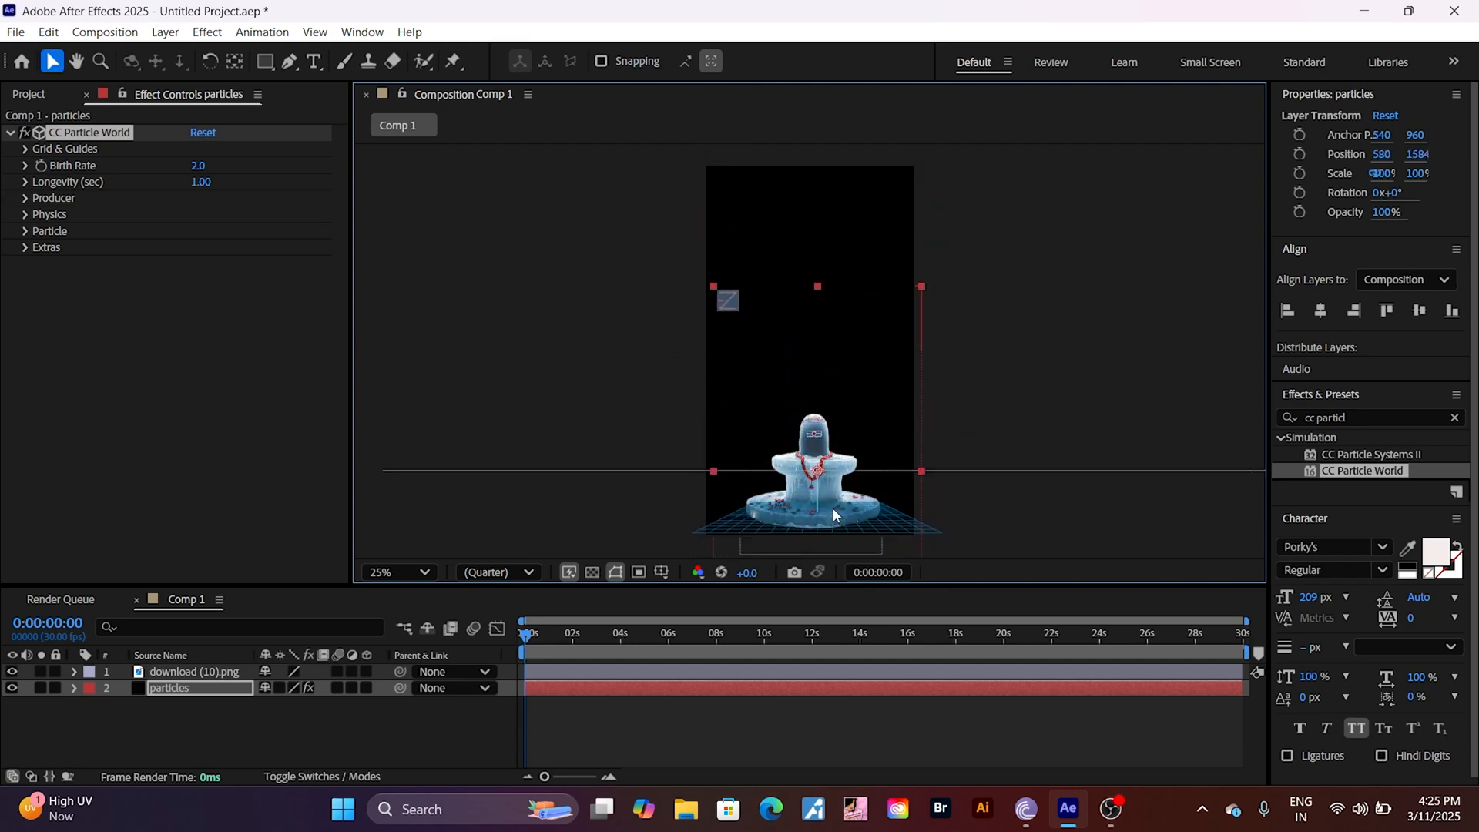
{"action": "left_click", "coordinate": [530, 640]}
{"action": "key", "text": "space"}
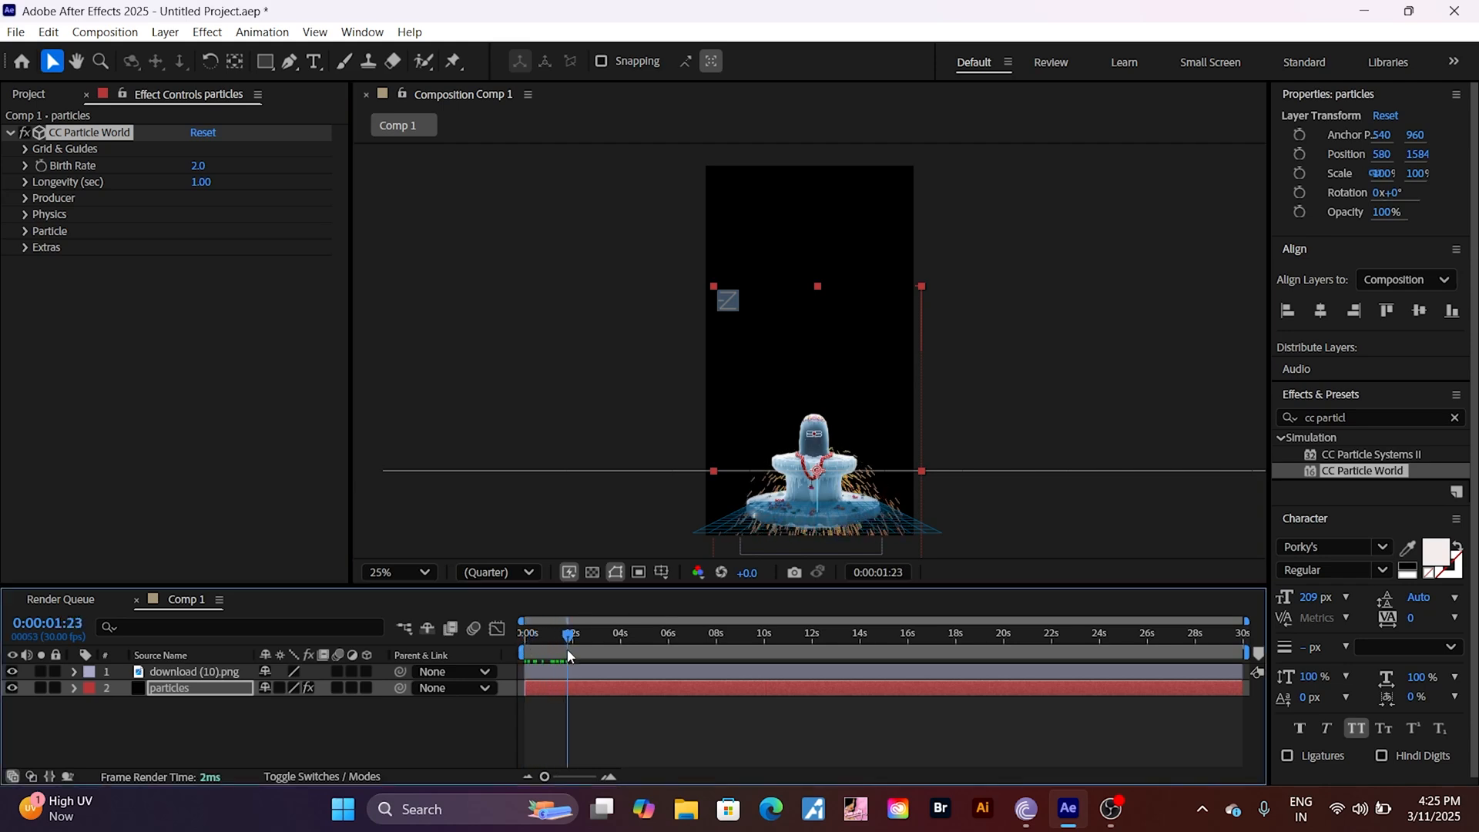
{"action": "left_click_drag", "start_coordinate": [784, 524], "coordinate": [856, 565]}
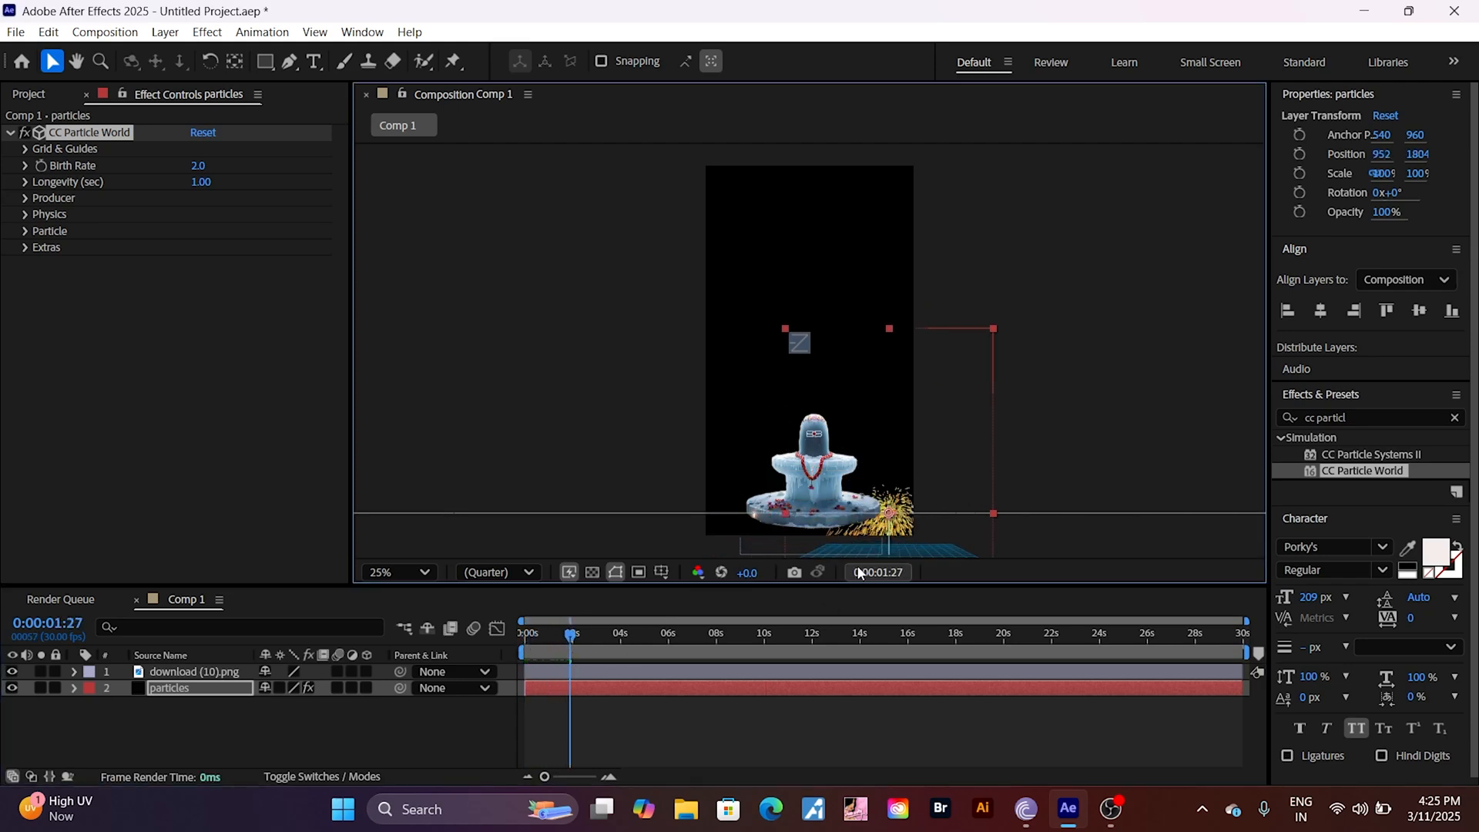
{"action": "left_click_drag", "start_coordinate": [846, 467], "coordinate": [777, 439]}
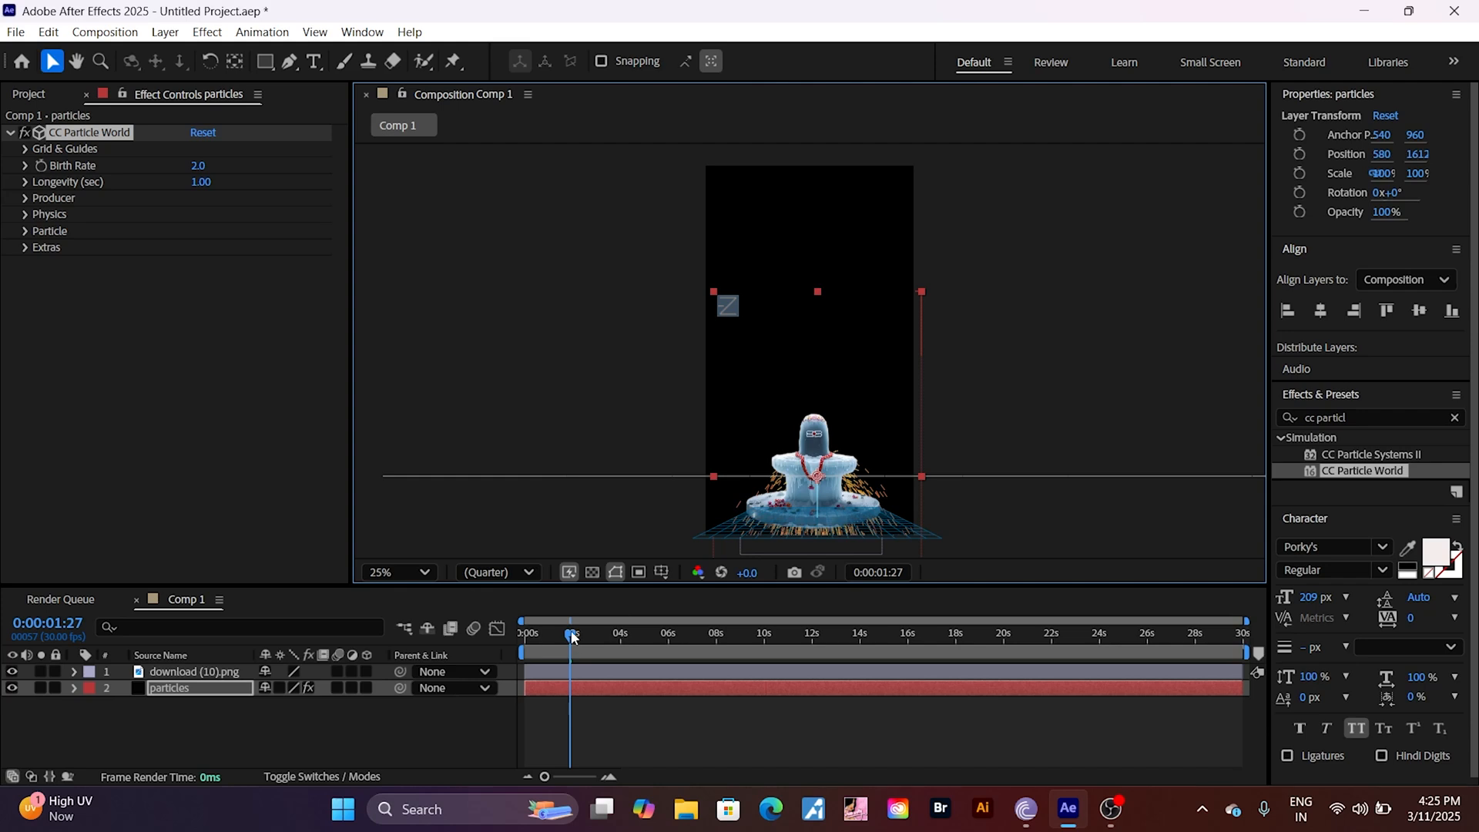
Step: Preview the default particle emission along the timeline, and set the CC Particle World Birth Rate to 1.5
{"action": "left_click_drag", "start_coordinate": [574, 636], "coordinate": [650, 662]}
{"action": "left_click_drag", "start_coordinate": [729, 672], "coordinate": [508, 649]}
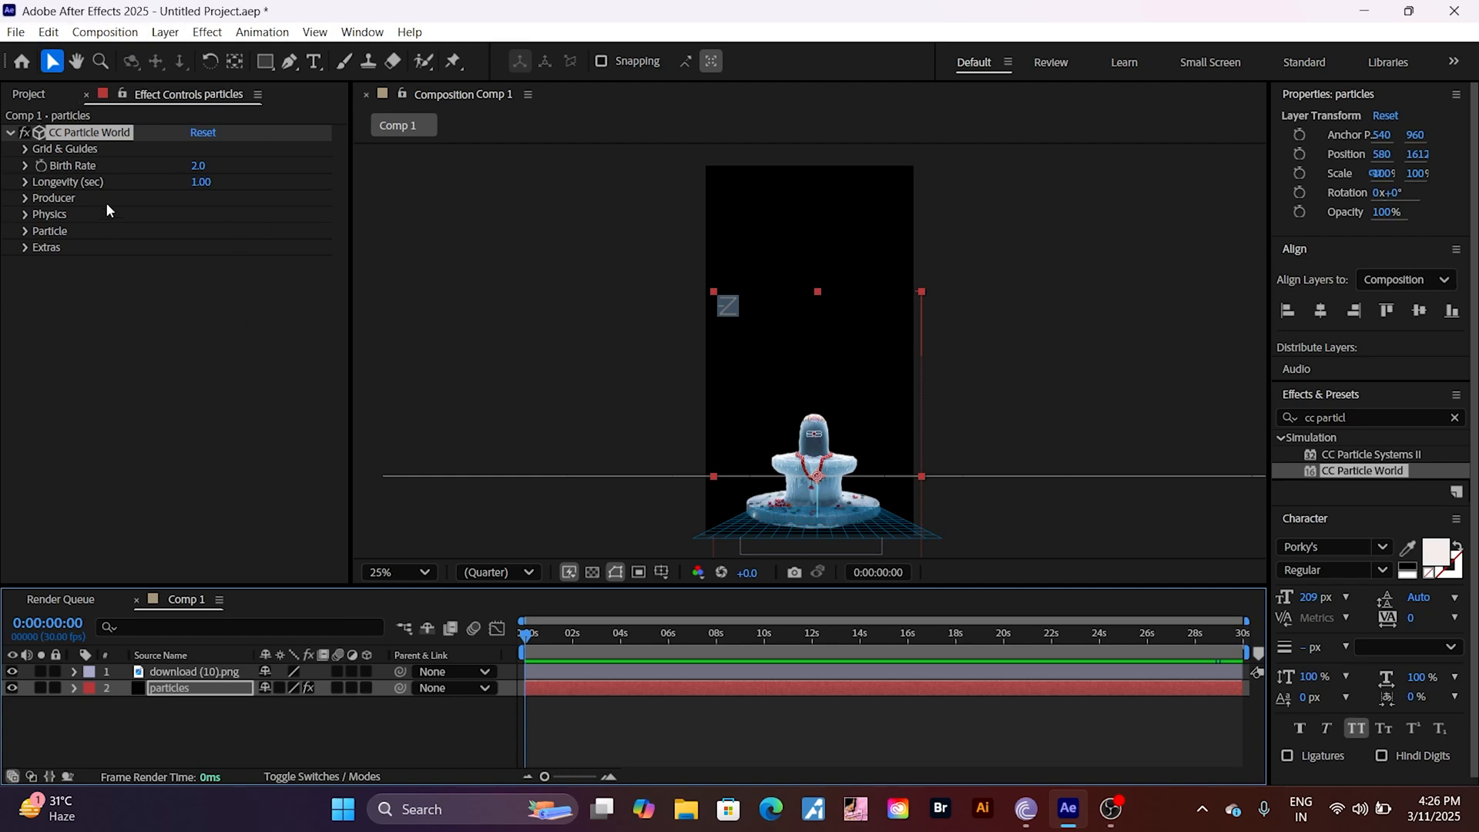
{"action": "left_click", "coordinate": [198, 166]}
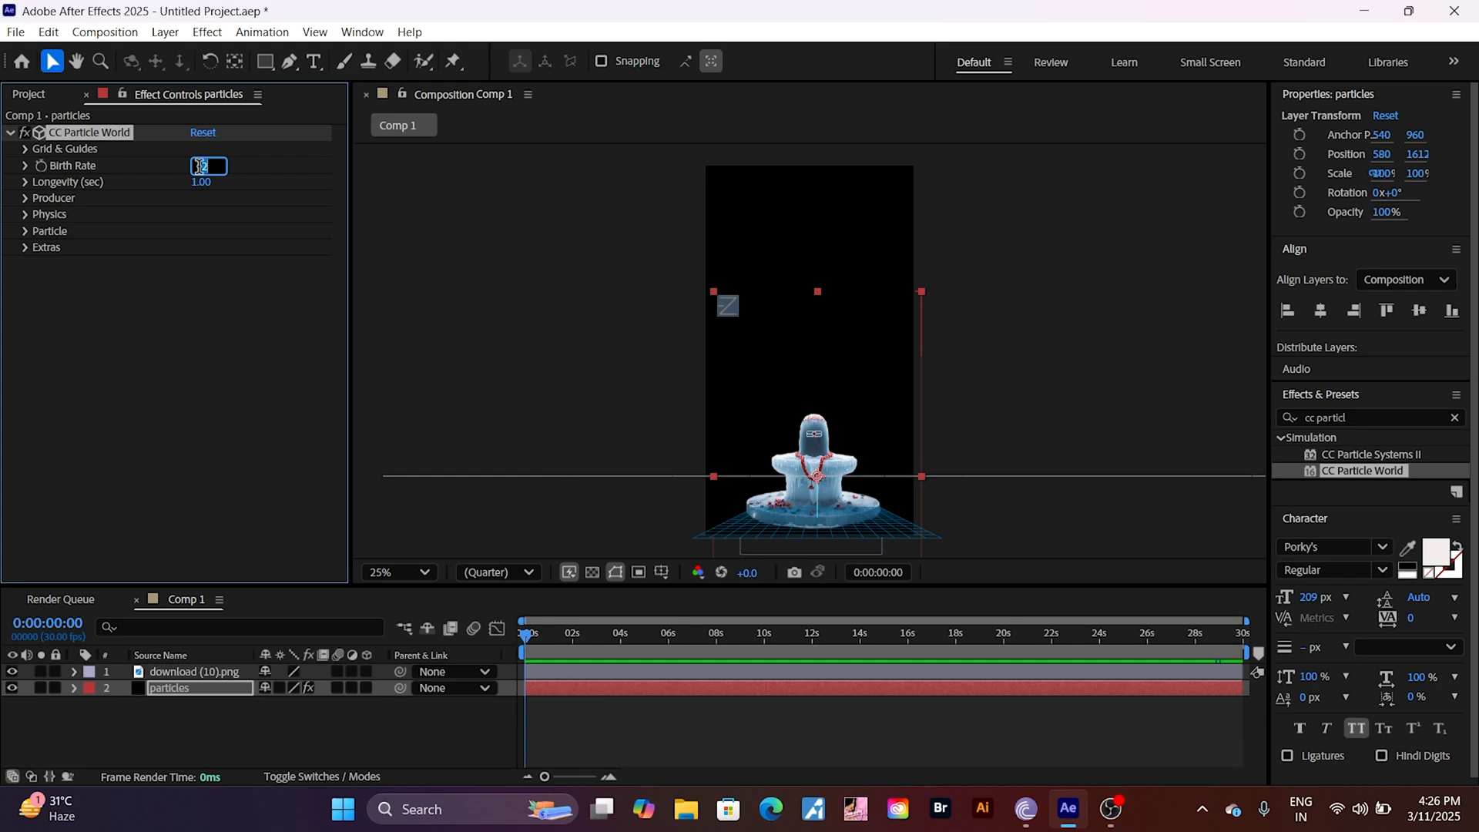
{"action": "type", "text": "1.5"}
{"action": "key", "text": "Return"}
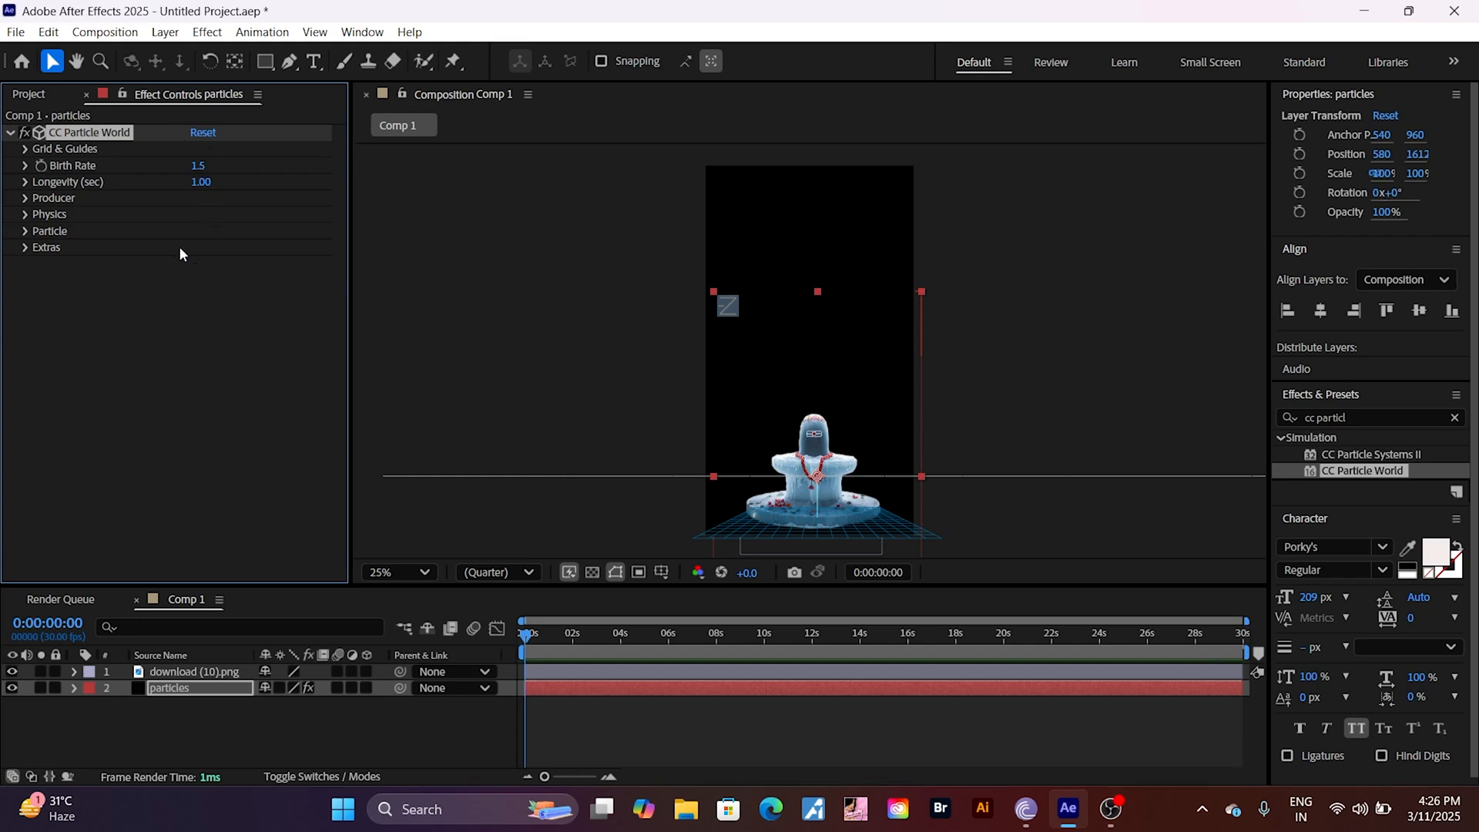
Step: Set the particles' Longevity to 5.00 seconds
{"action": "left_click", "coordinate": [201, 183]}
{"action": "key", "text": "BackSpace"}
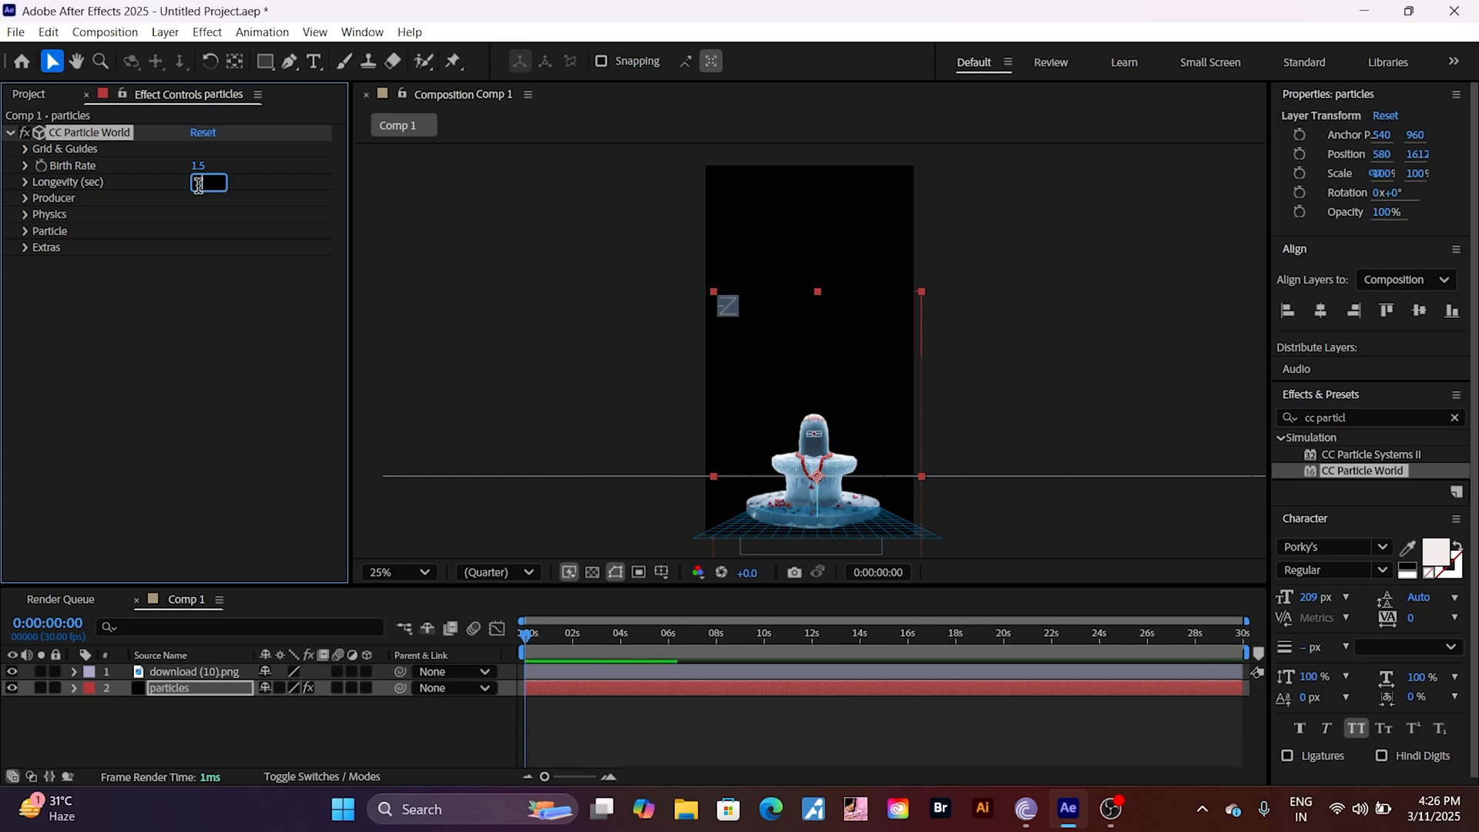
{"action": "type", "text": "5"}
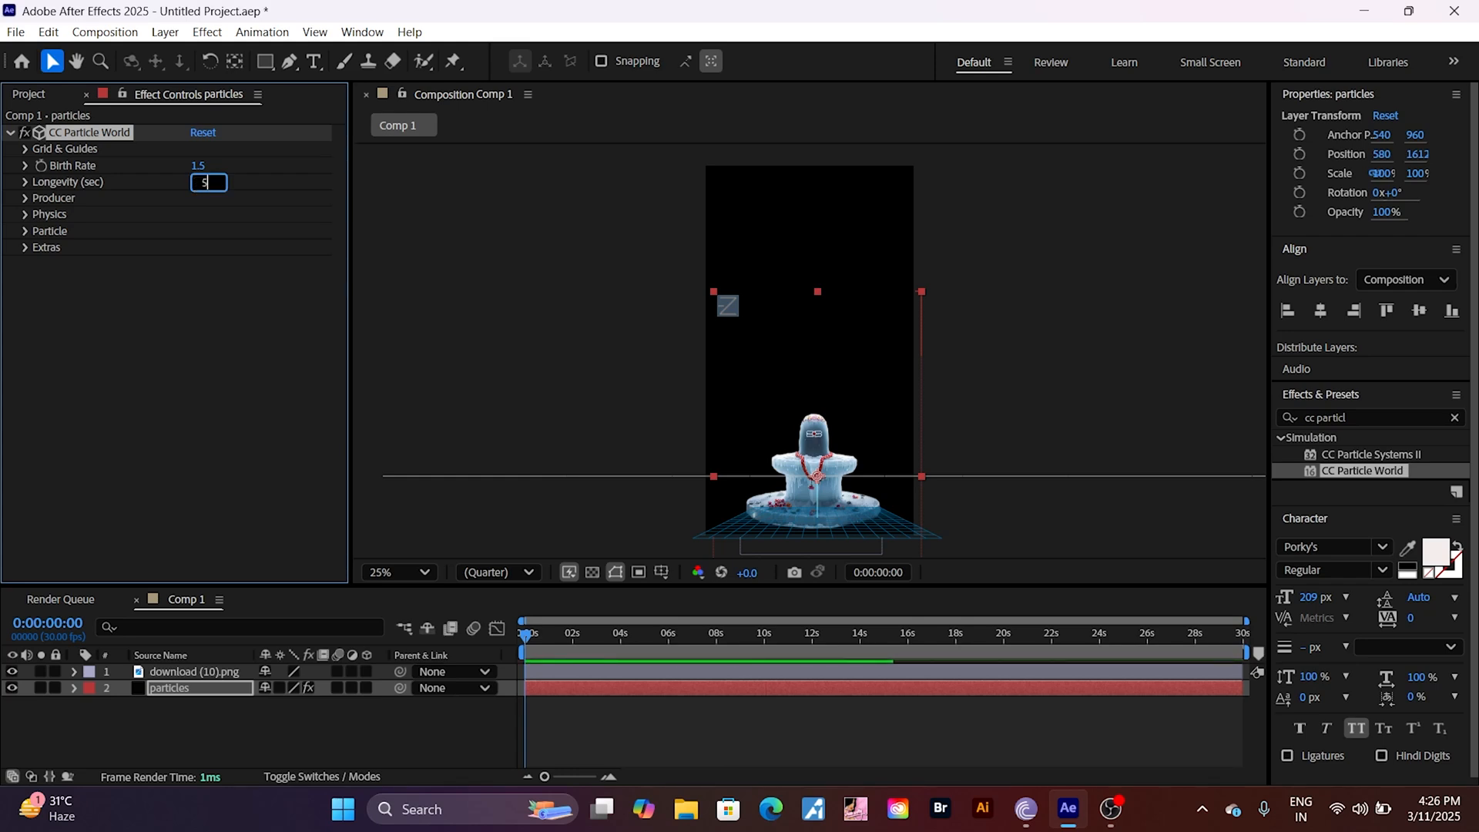
{"action": "type", "text": ".00"}
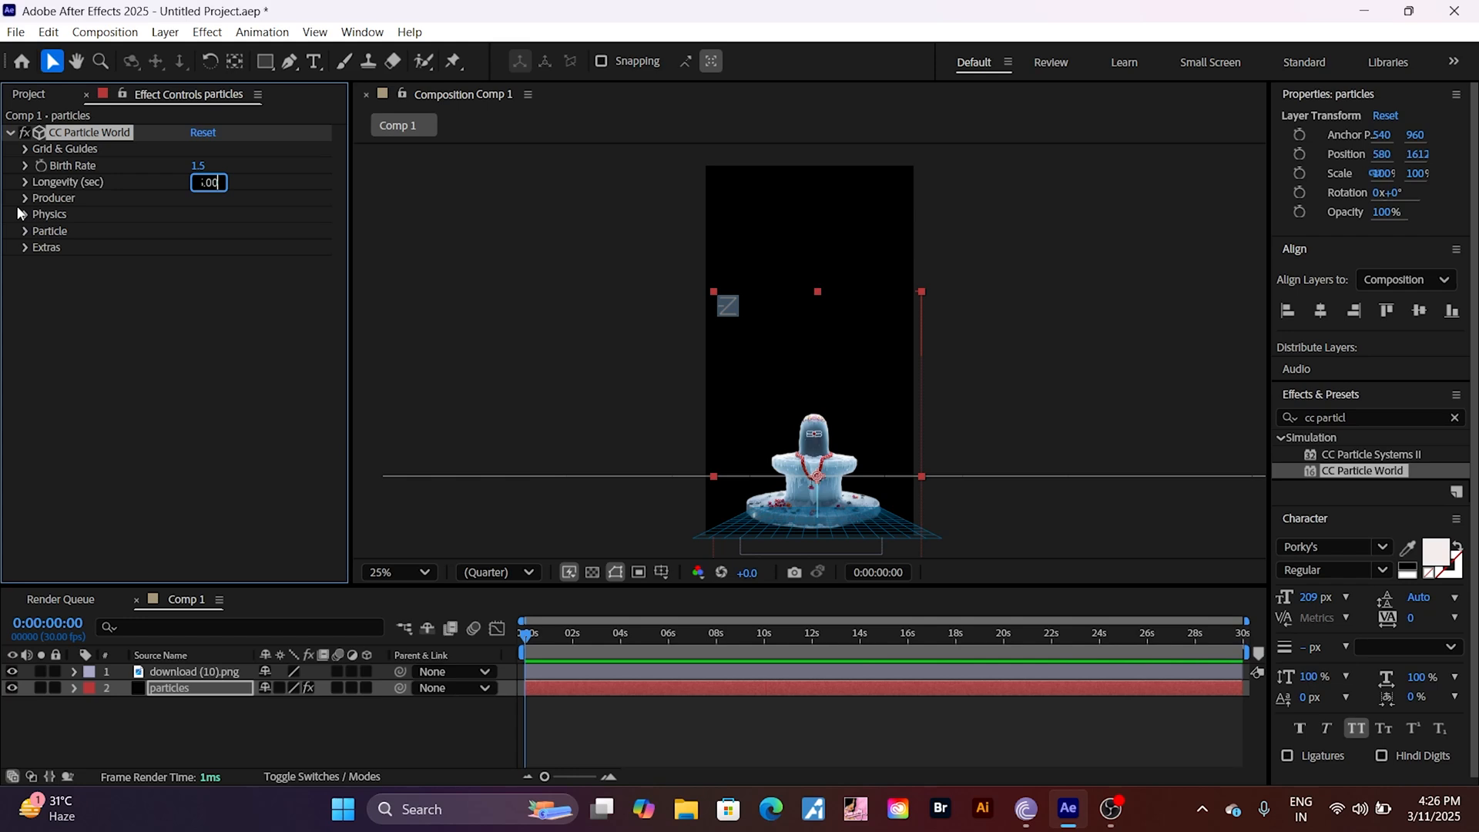
{"action": "key", "text": "Return"}
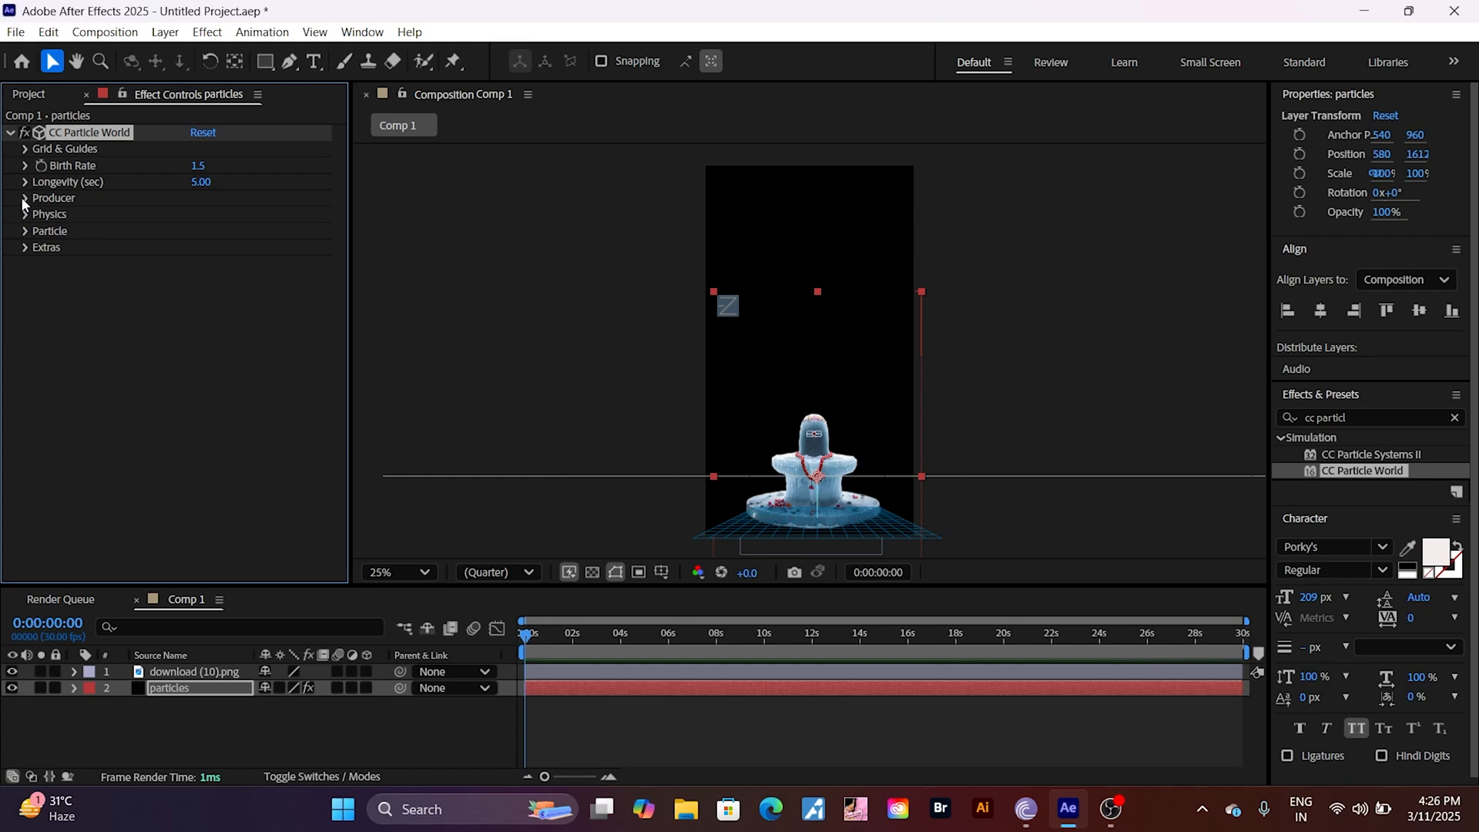
Step: Set the Producer's Radius X to 0.500 in CC Particle World
{"action": "left_click", "coordinate": [26, 199]}
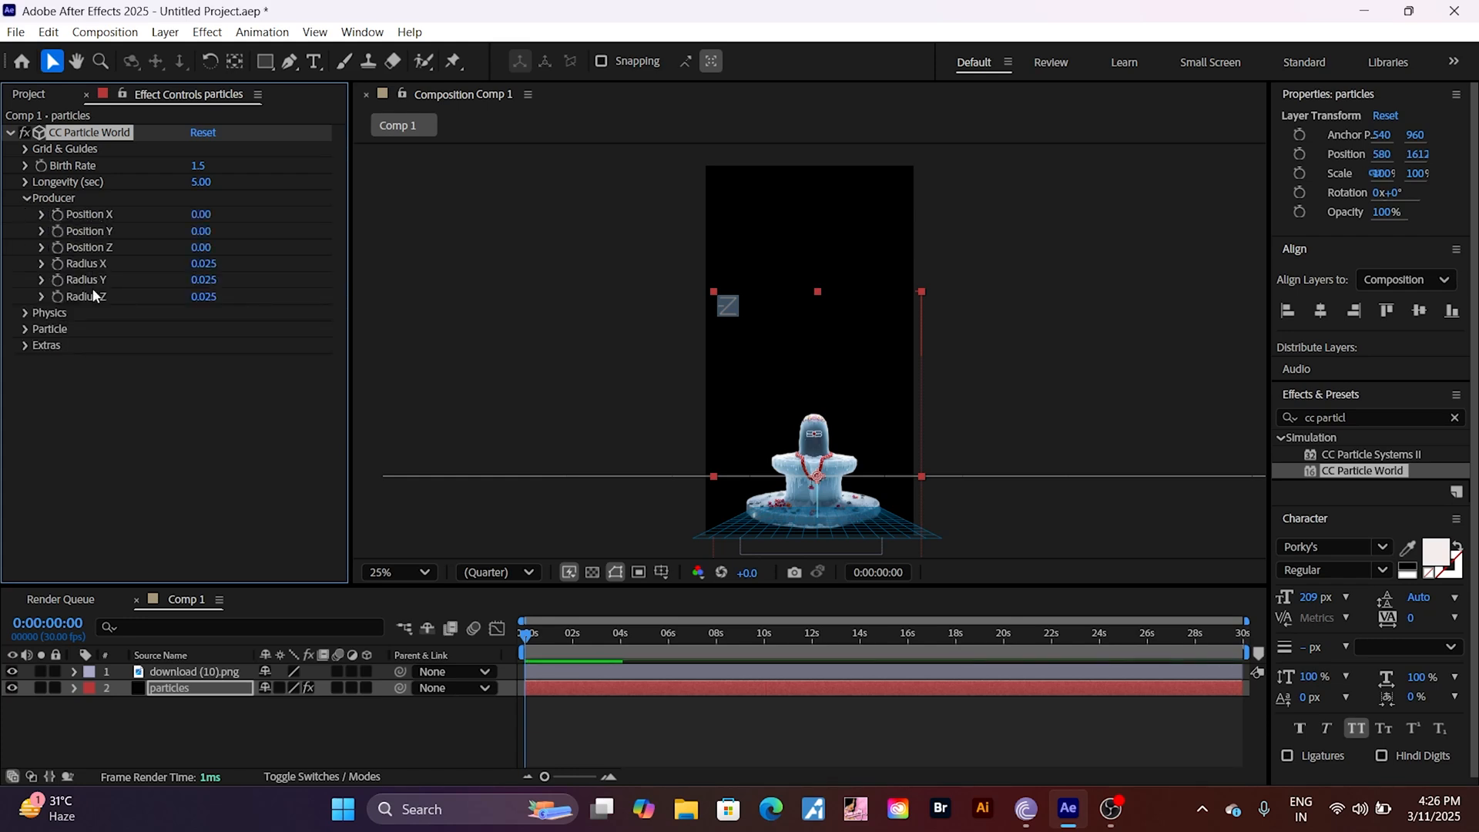
{"action": "left_click", "coordinate": [204, 264]}
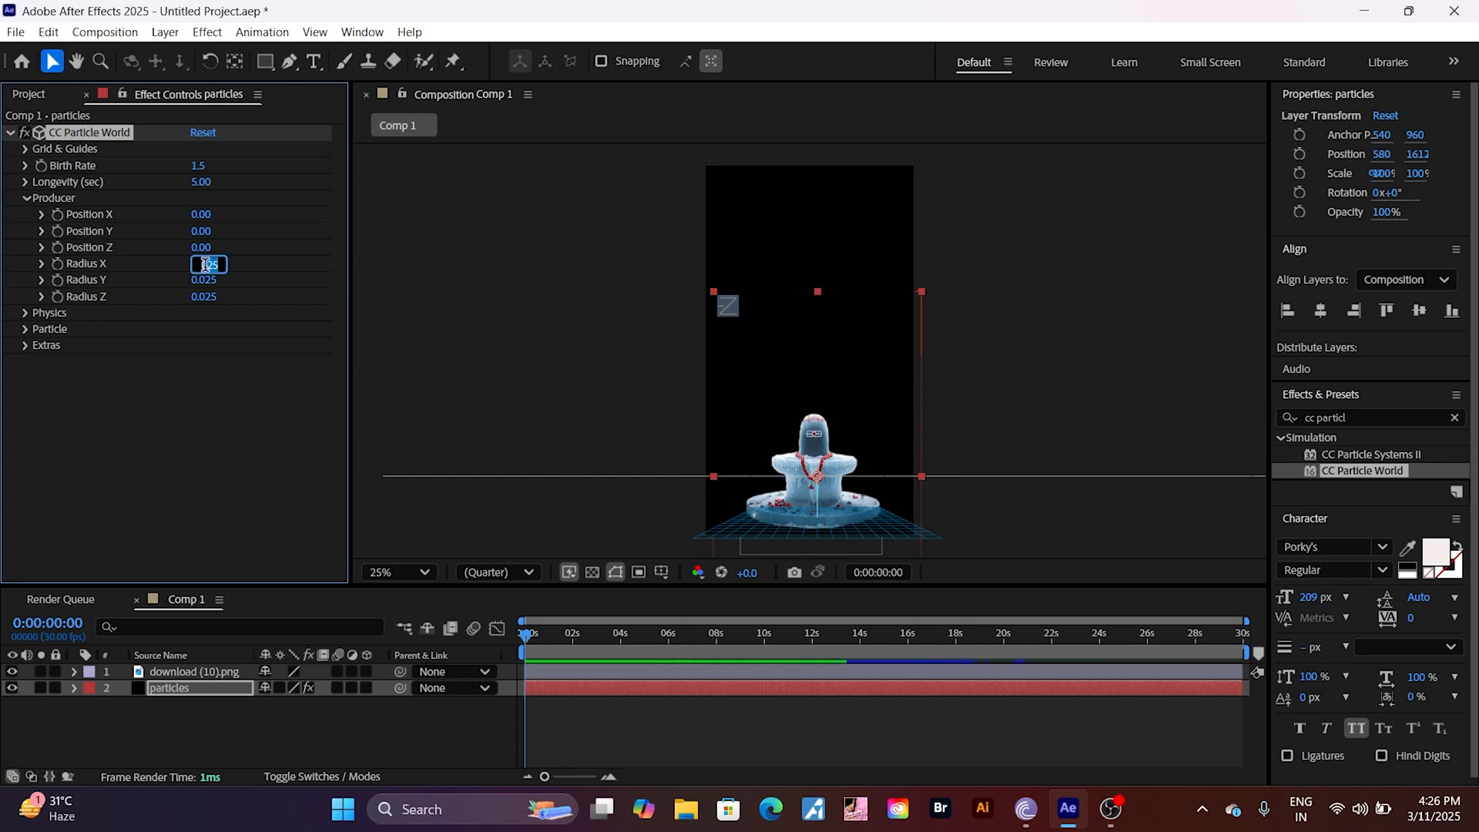
{"action": "type", "text": "0.5"}
{"action": "key", "text": "BackSpace"}
{"action": "key", "text": "BackSpace"}
{"action": "key", "text": "BackSpace"}
{"action": "type", "text": "500"}
{"action": "key", "text": "Return"}
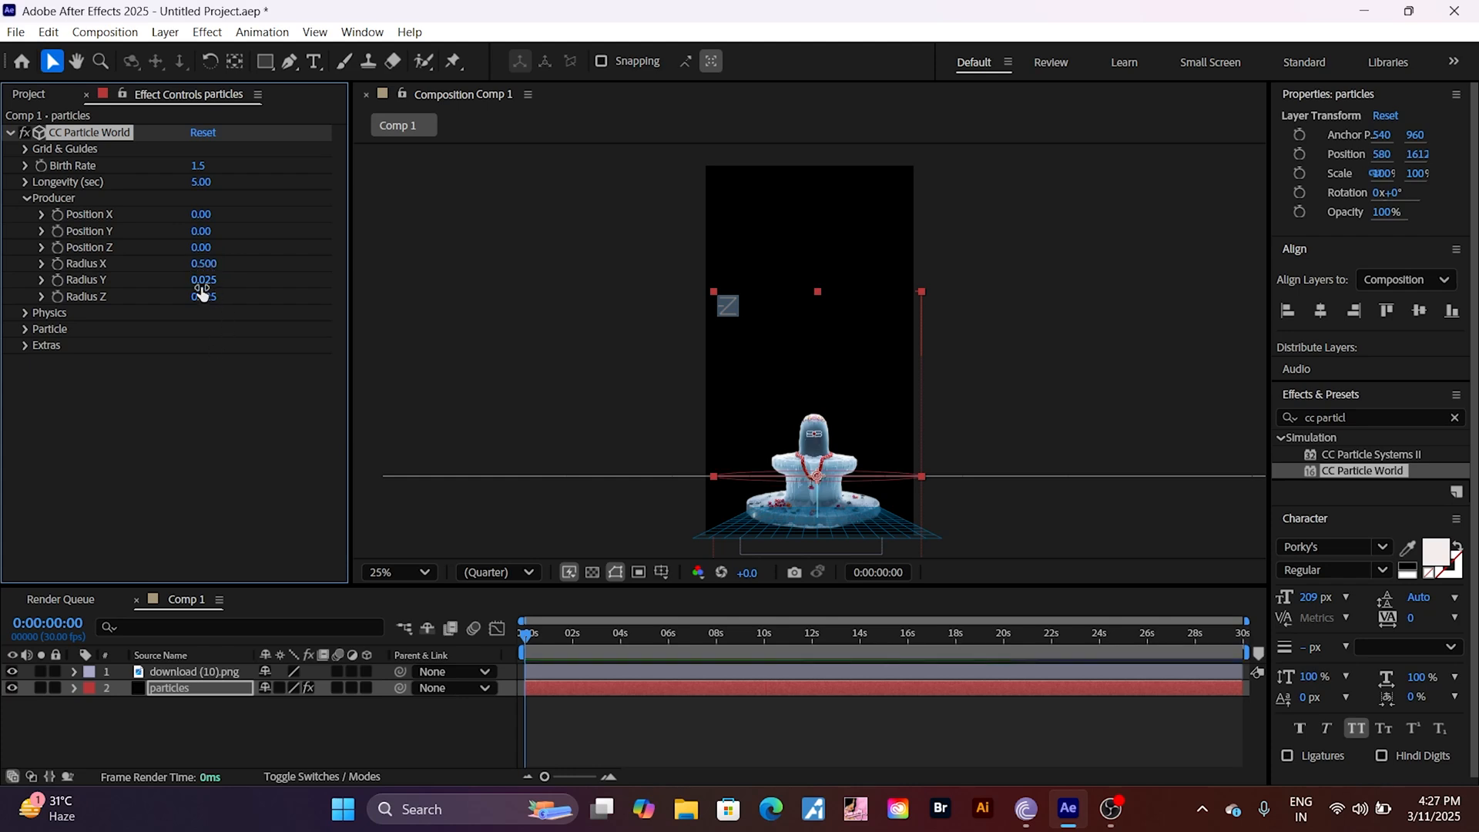
Step: Set the Producer's Radius Y and Radius Z to 0.500 each
{"action": "left_click", "coordinate": [202, 280]}
{"action": "key", "text": "BackSpace"}
{"action": "type", "text": "0."}
{"action": "type", "text": "500"}
{"action": "key", "text": "Return"}
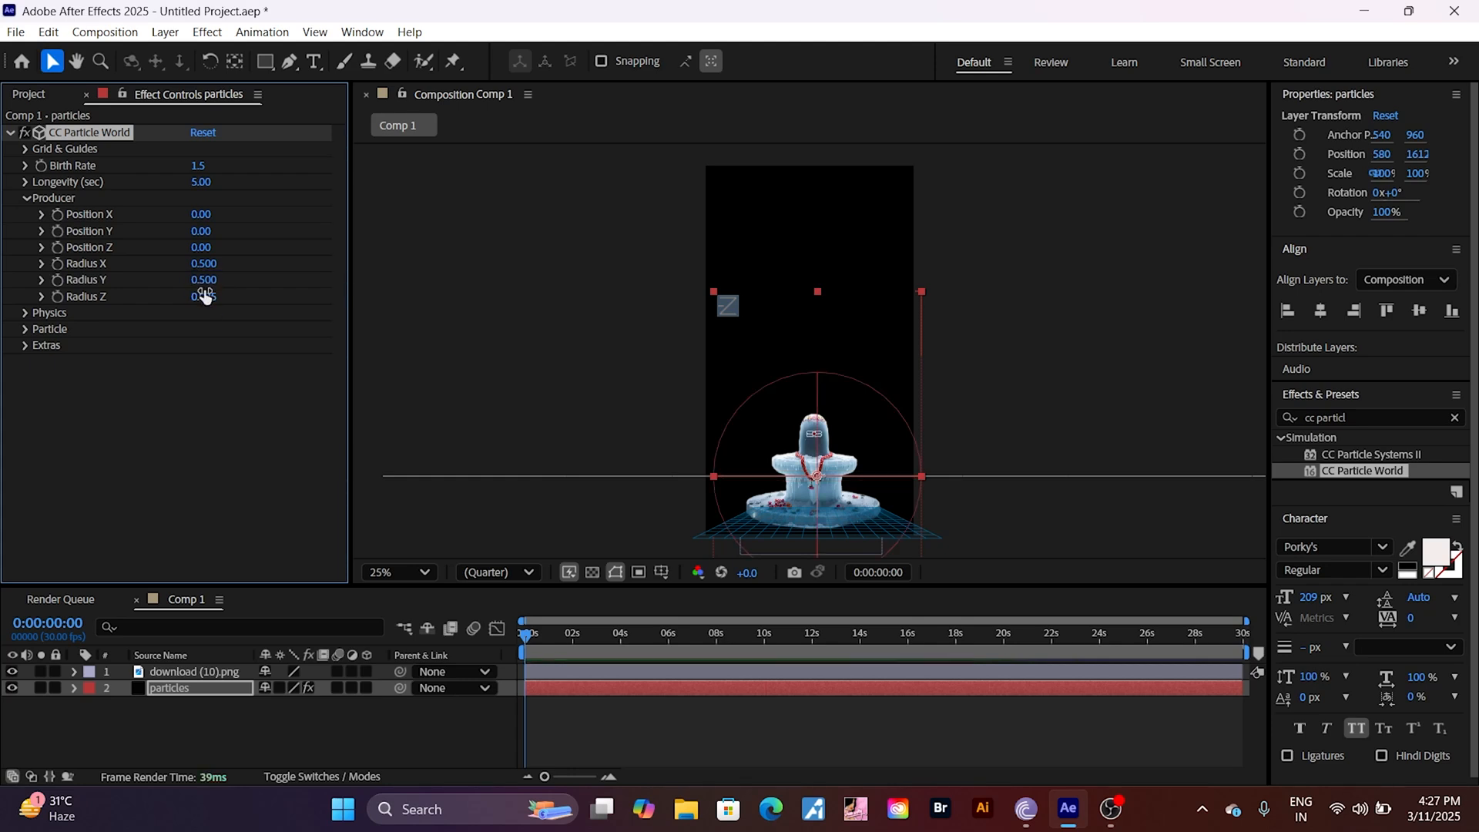
{"action": "left_click", "coordinate": [202, 297]}
{"action": "key", "text": "BackSpace"}
{"action": "type", "text": "0"}
{"action": "type", "text": ".50"}
{"action": "type", "text": "0"}
{"action": "key", "text": "Return"}
Step: Move the particles layer up above the stone figure, to about position 548, 816, and preview the emission
{"action": "left_click", "coordinate": [526, 635]}
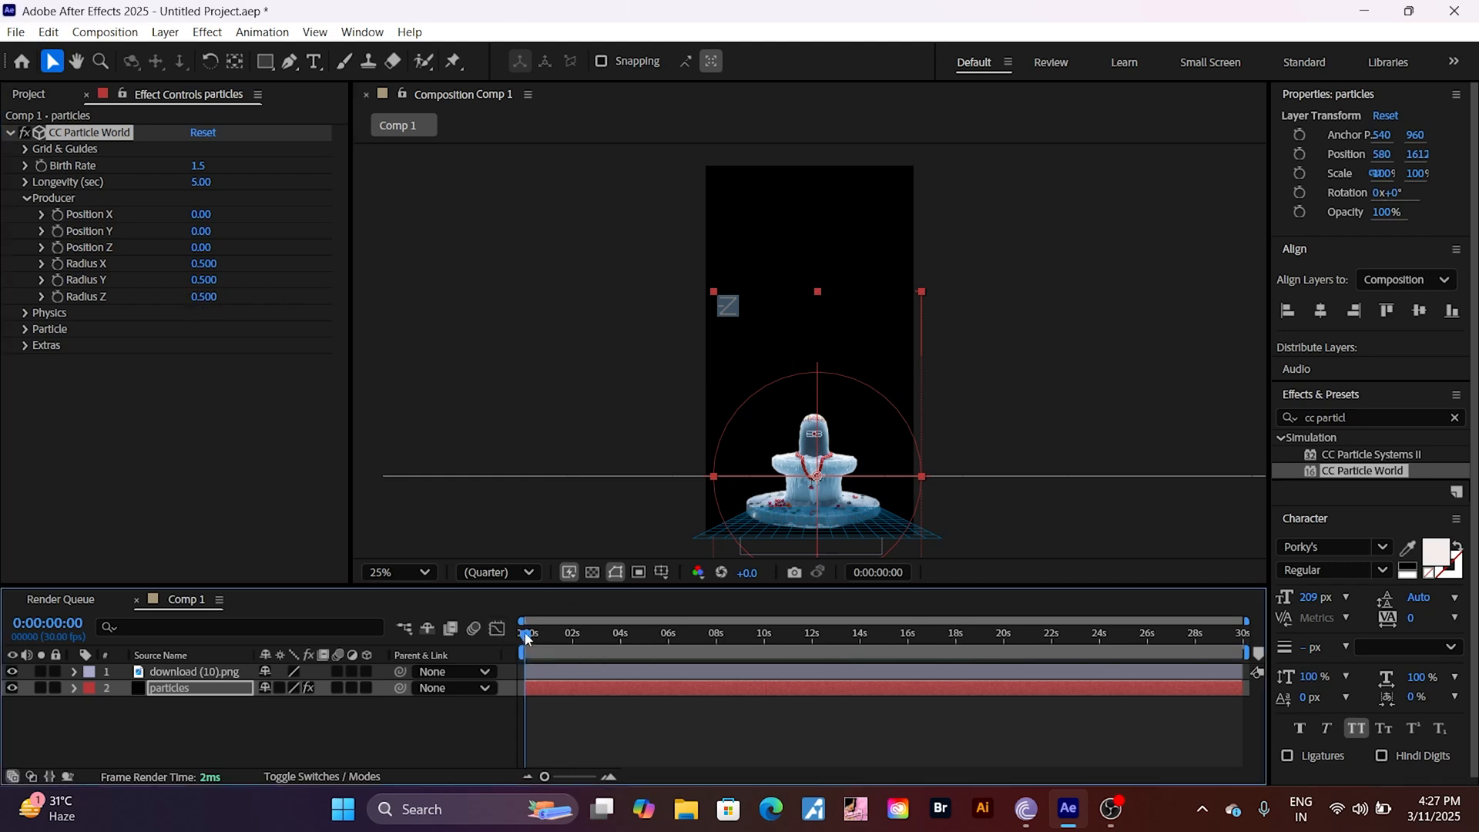
{"action": "left_click_drag", "start_coordinate": [527, 637], "coordinate": [476, 696]}
{"action": "left_click_drag", "start_coordinate": [830, 423], "coordinate": [827, 326]}
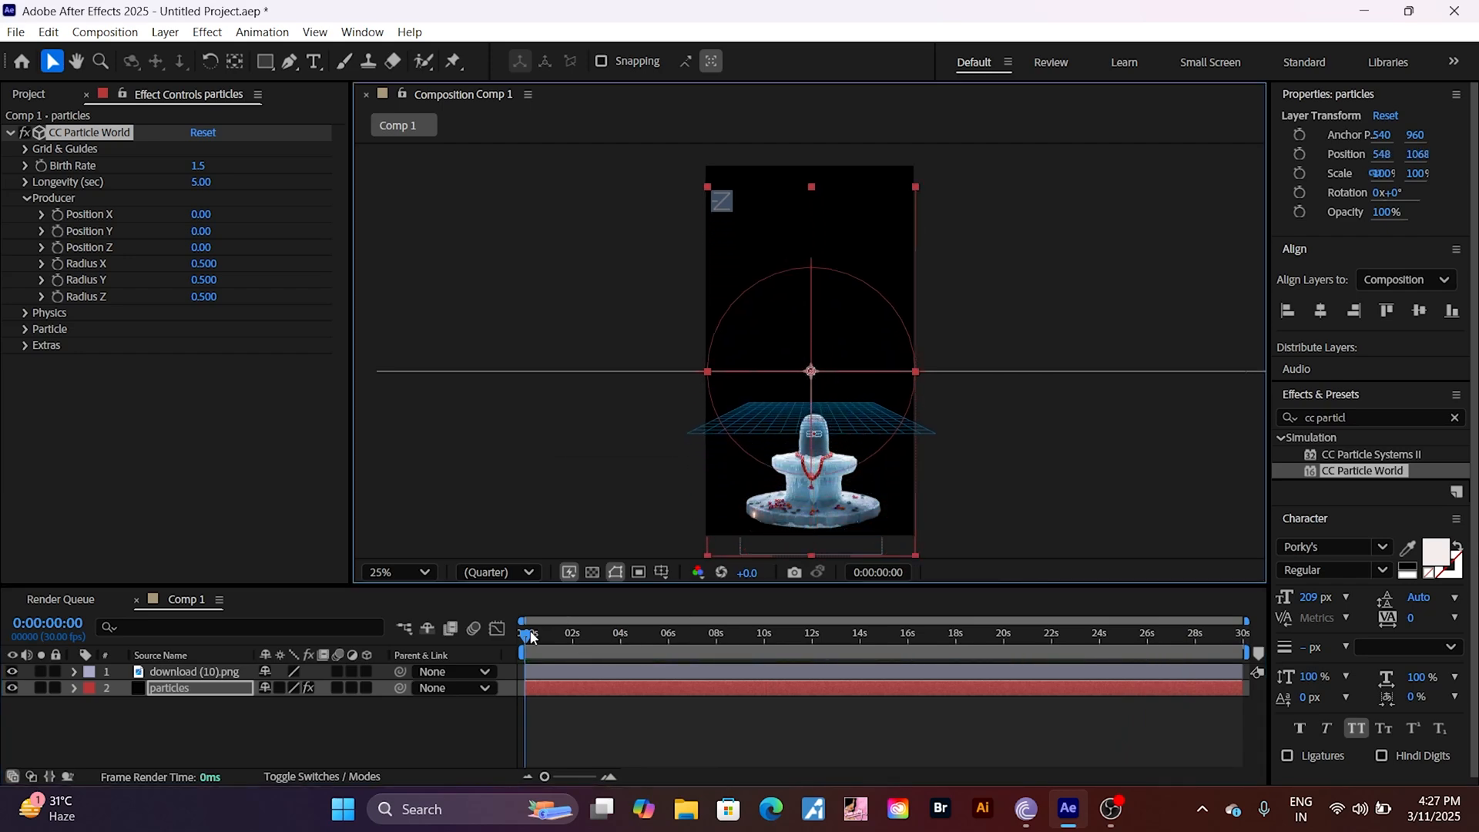
{"action": "left_click_drag", "start_coordinate": [527, 636], "coordinate": [633, 648]}
{"action": "key", "text": "Home"}
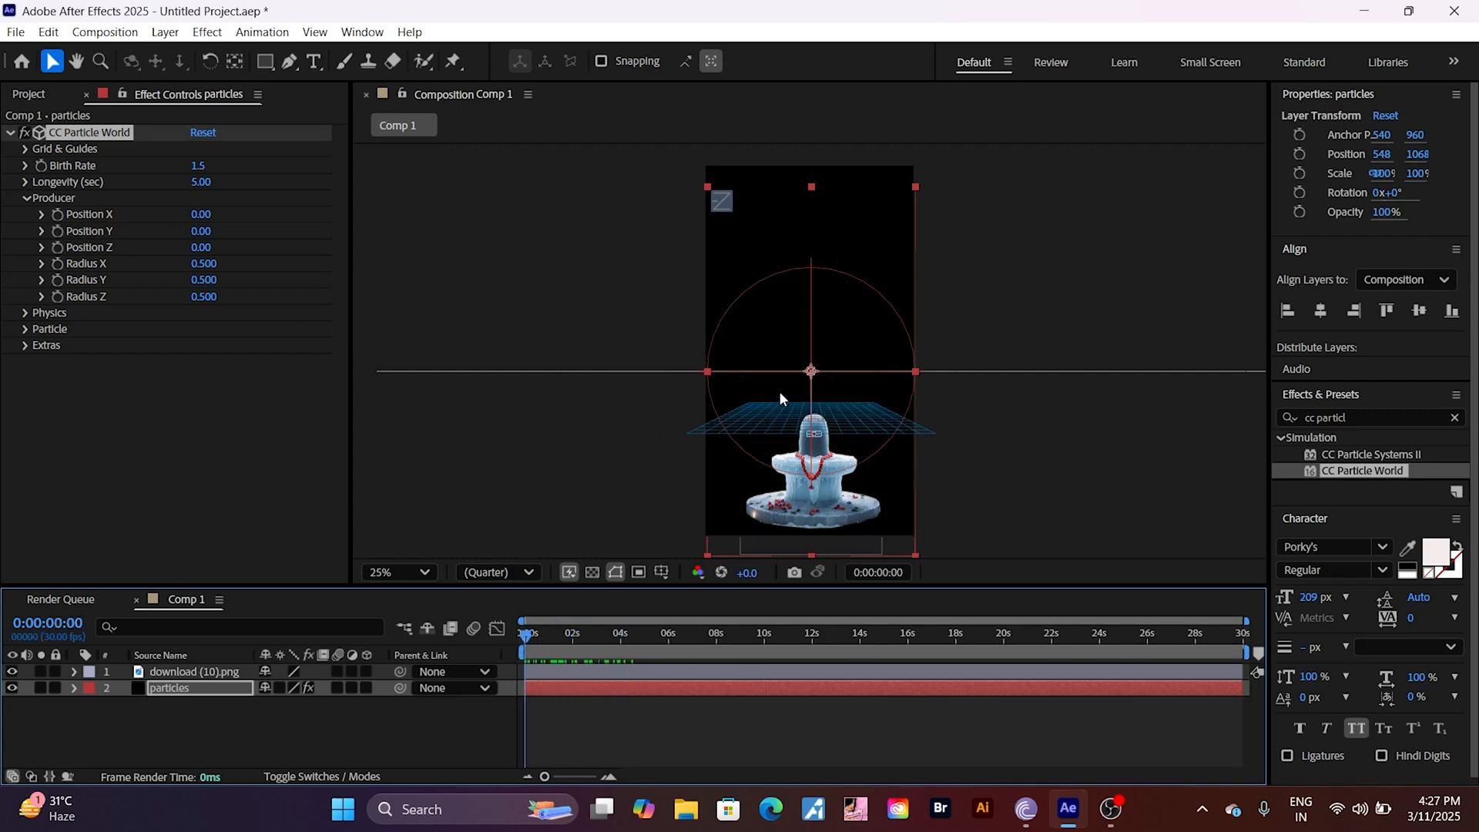
{"action": "left_click_drag", "start_coordinate": [810, 378], "coordinate": [809, 331]}
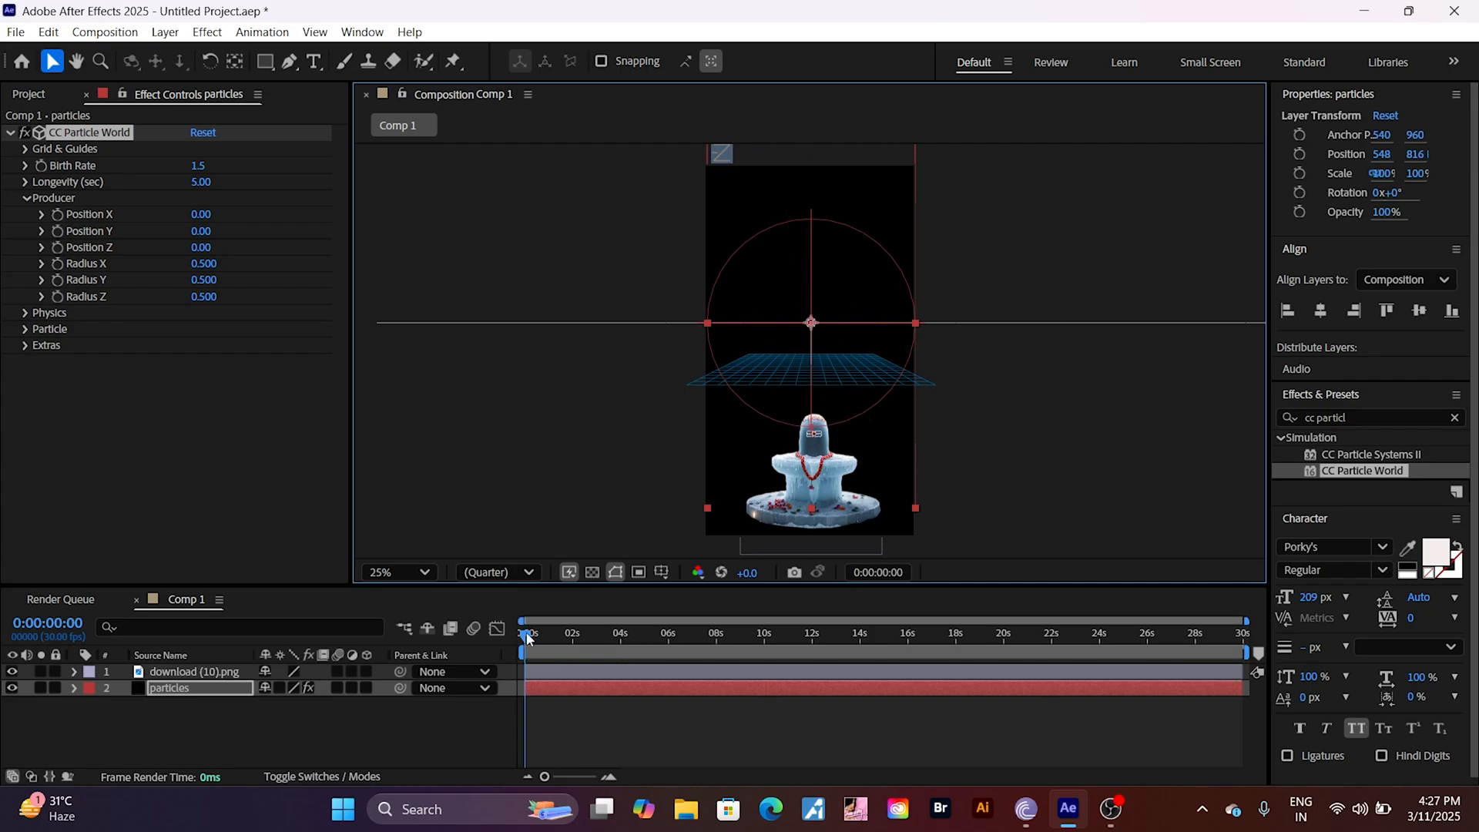
{"action": "left_click_drag", "start_coordinate": [526, 633], "coordinate": [486, 648]}
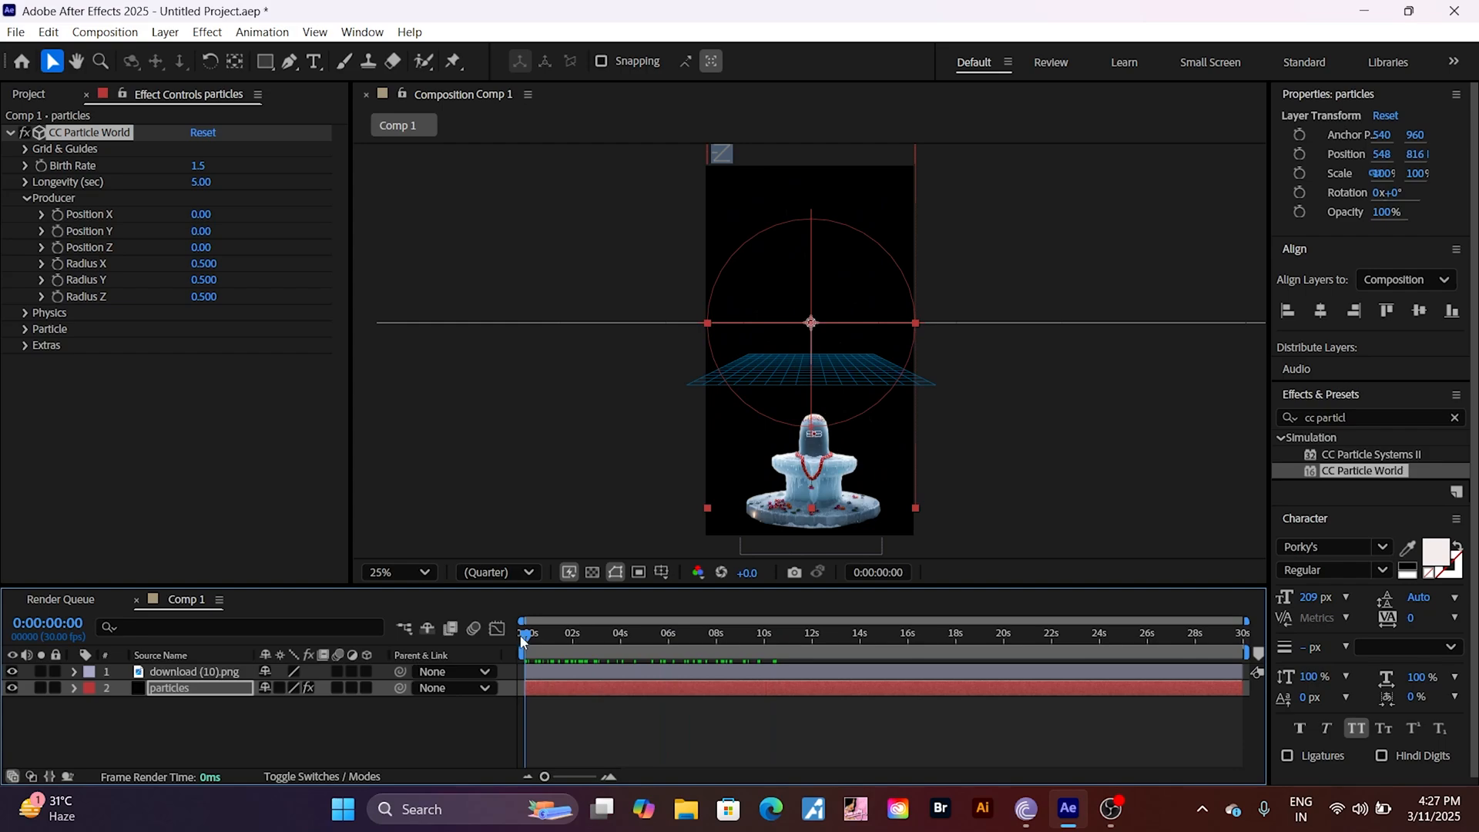
{"action": "left_click_drag", "start_coordinate": [526, 633], "coordinate": [500, 705]}
Step: Set the Physics Gravity of CC Particle World to 0.000
{"action": "left_click", "coordinate": [27, 201]}
{"action": "left_click", "coordinate": [28, 200]}
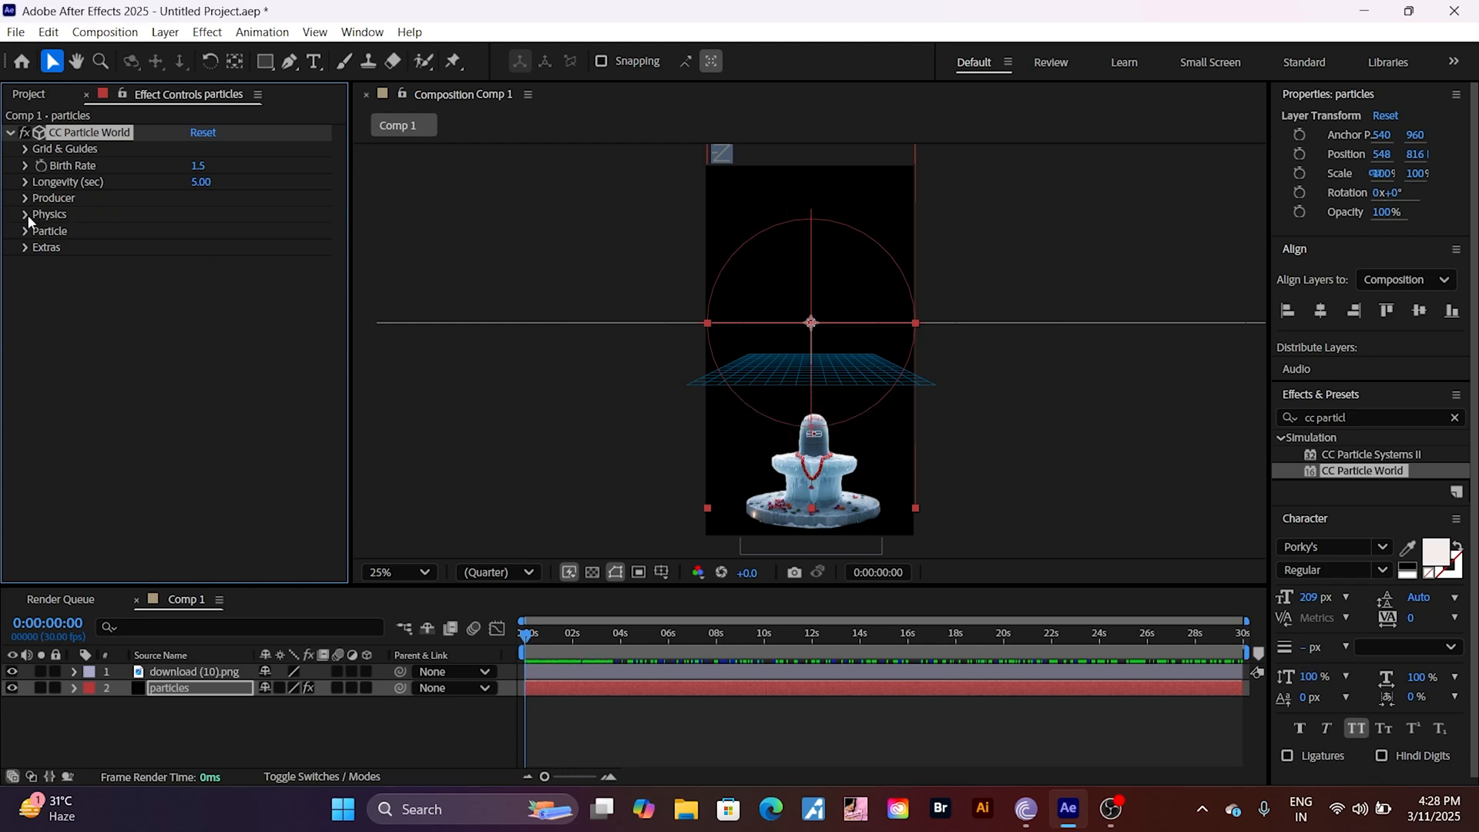
{"action": "left_click", "coordinate": [26, 215]}
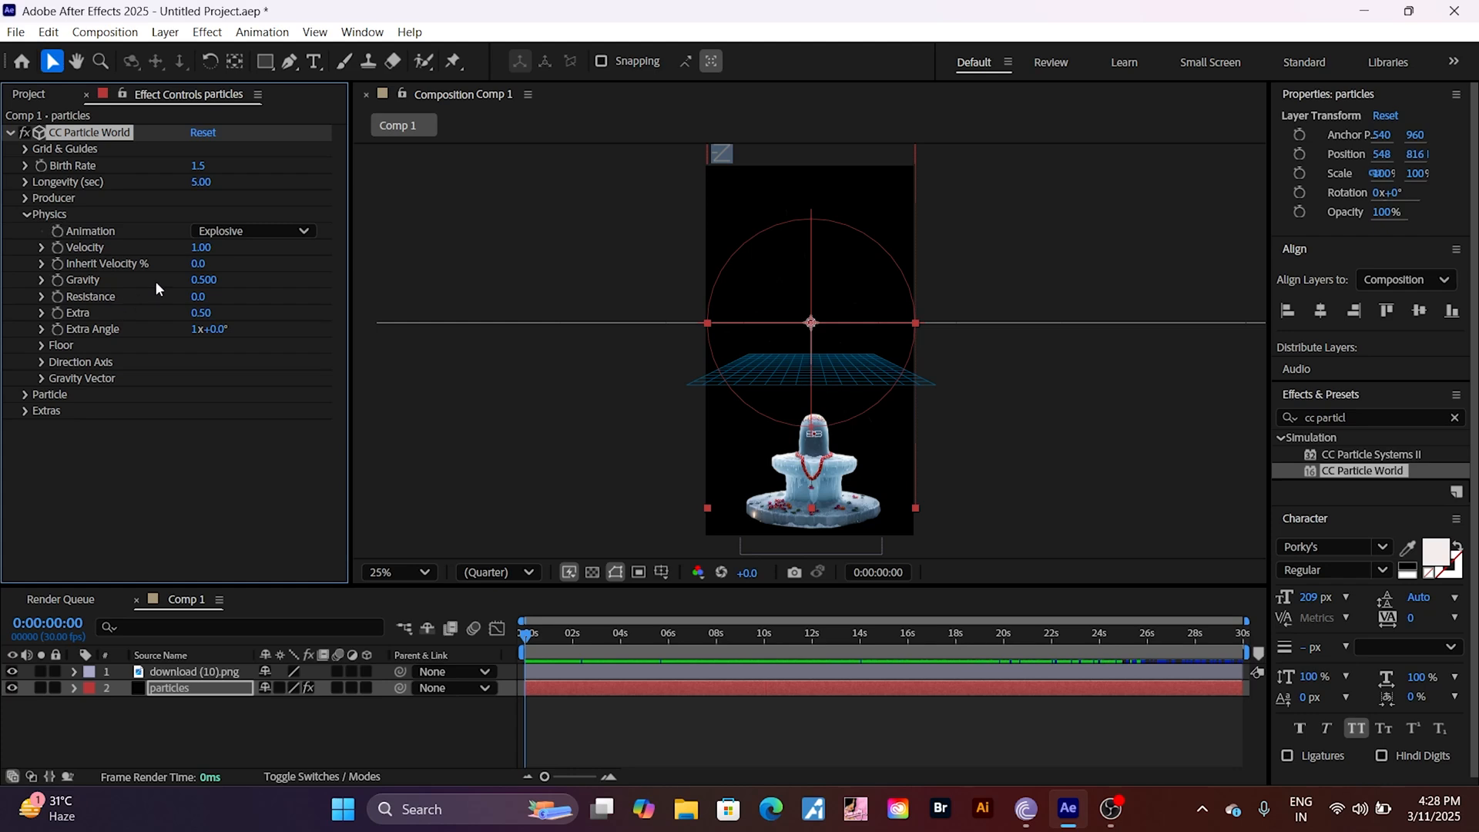
{"action": "left_click", "coordinate": [203, 280]}
{"action": "type", "text": "1.5"}
{"action": "type", "text": "0"}
{"action": "key", "text": "Return"}
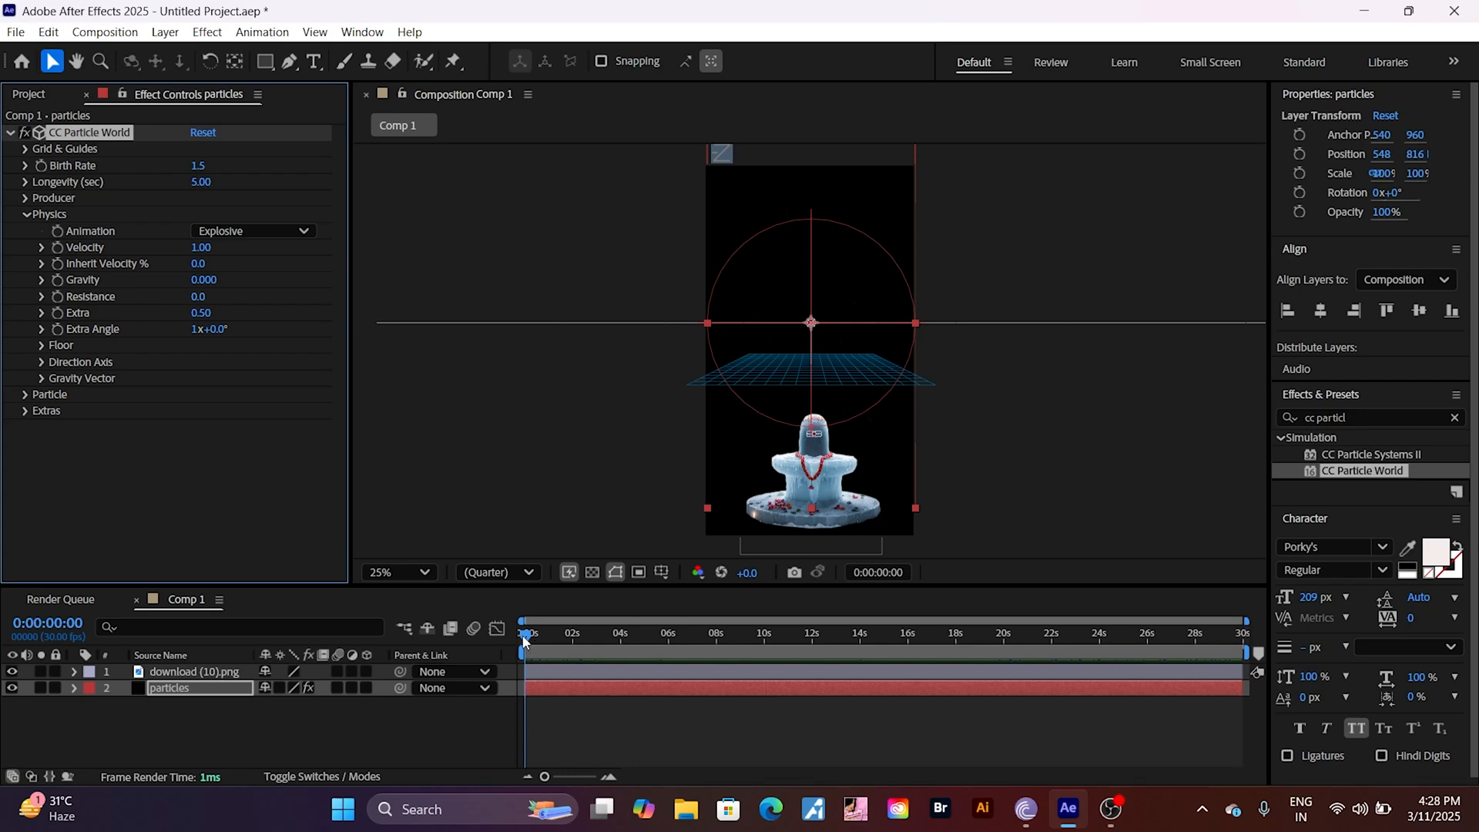
Step: Centre the particles layer over the frame at about position 536, 976 and preview the particle spread
{"action": "left_click_drag", "start_coordinate": [523, 637], "coordinate": [667, 665]}
{"action": "left_click_drag", "start_coordinate": [825, 330], "coordinate": [826, 368]}
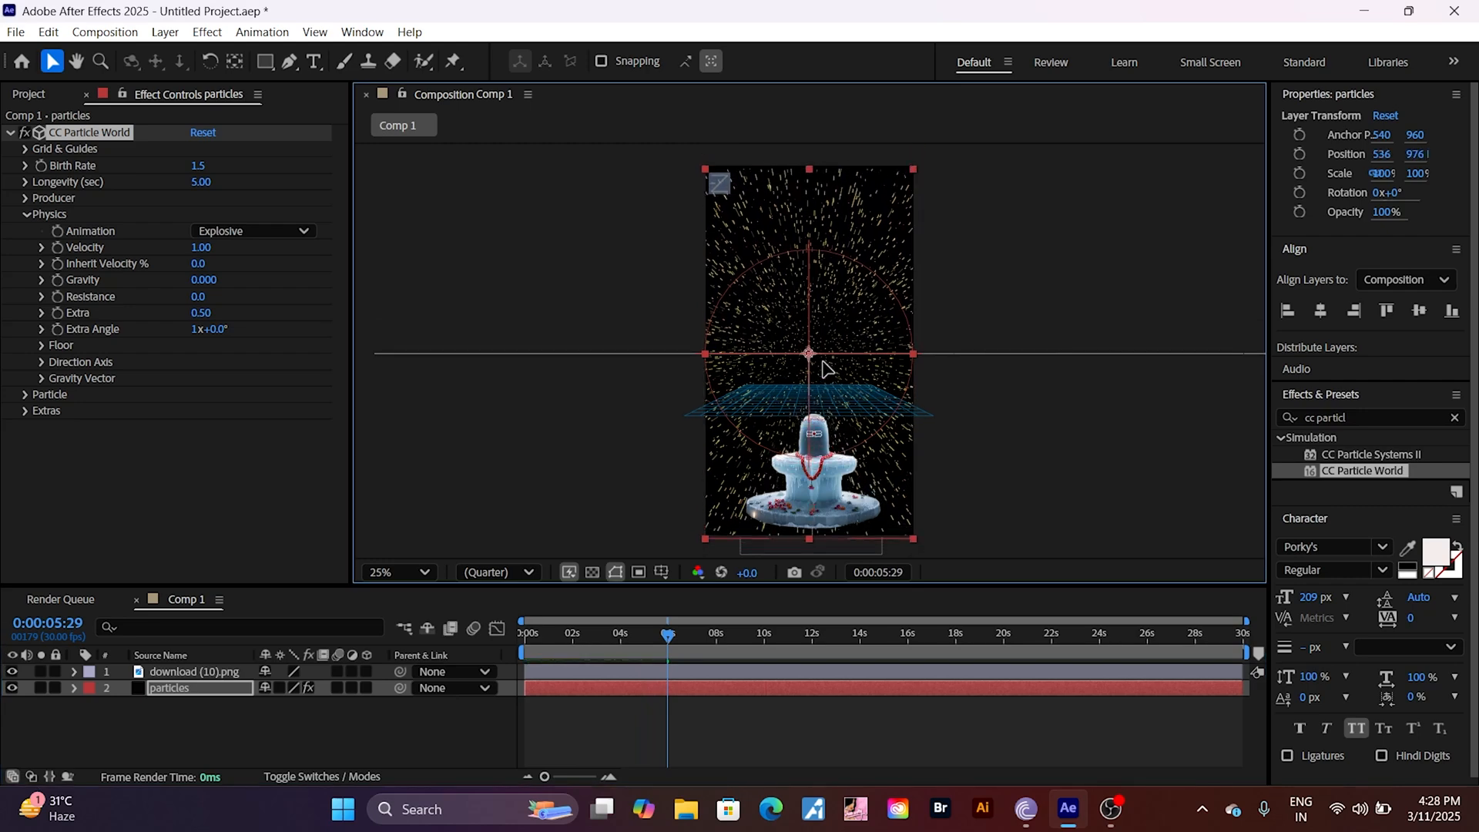
{"action": "left_click_drag", "start_coordinate": [668, 636], "coordinate": [487, 783]}
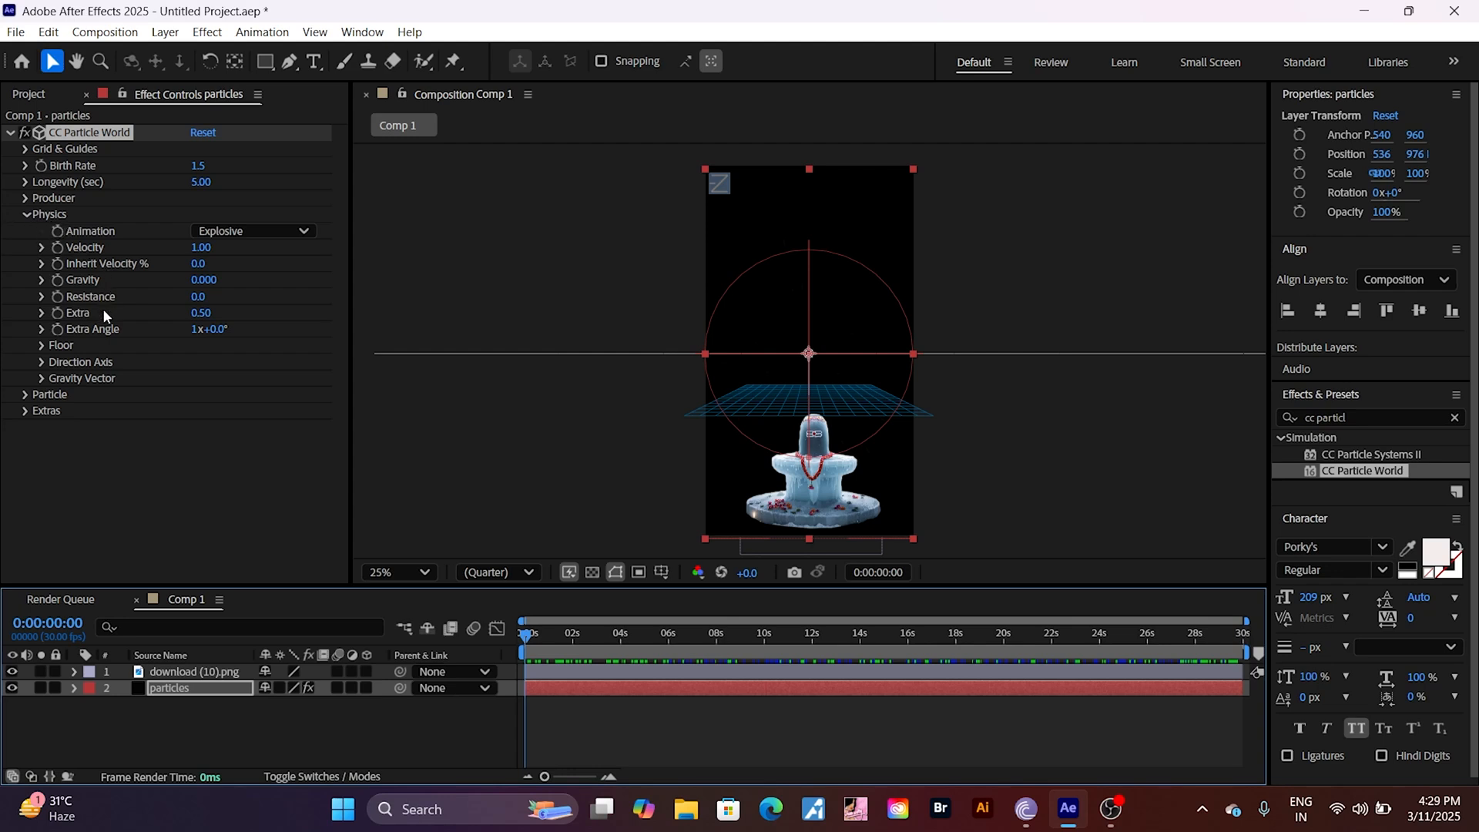
Step: Set the Physics Resistance of CC Particle World to 1.0
{"action": "left_click", "coordinate": [25, 215]}
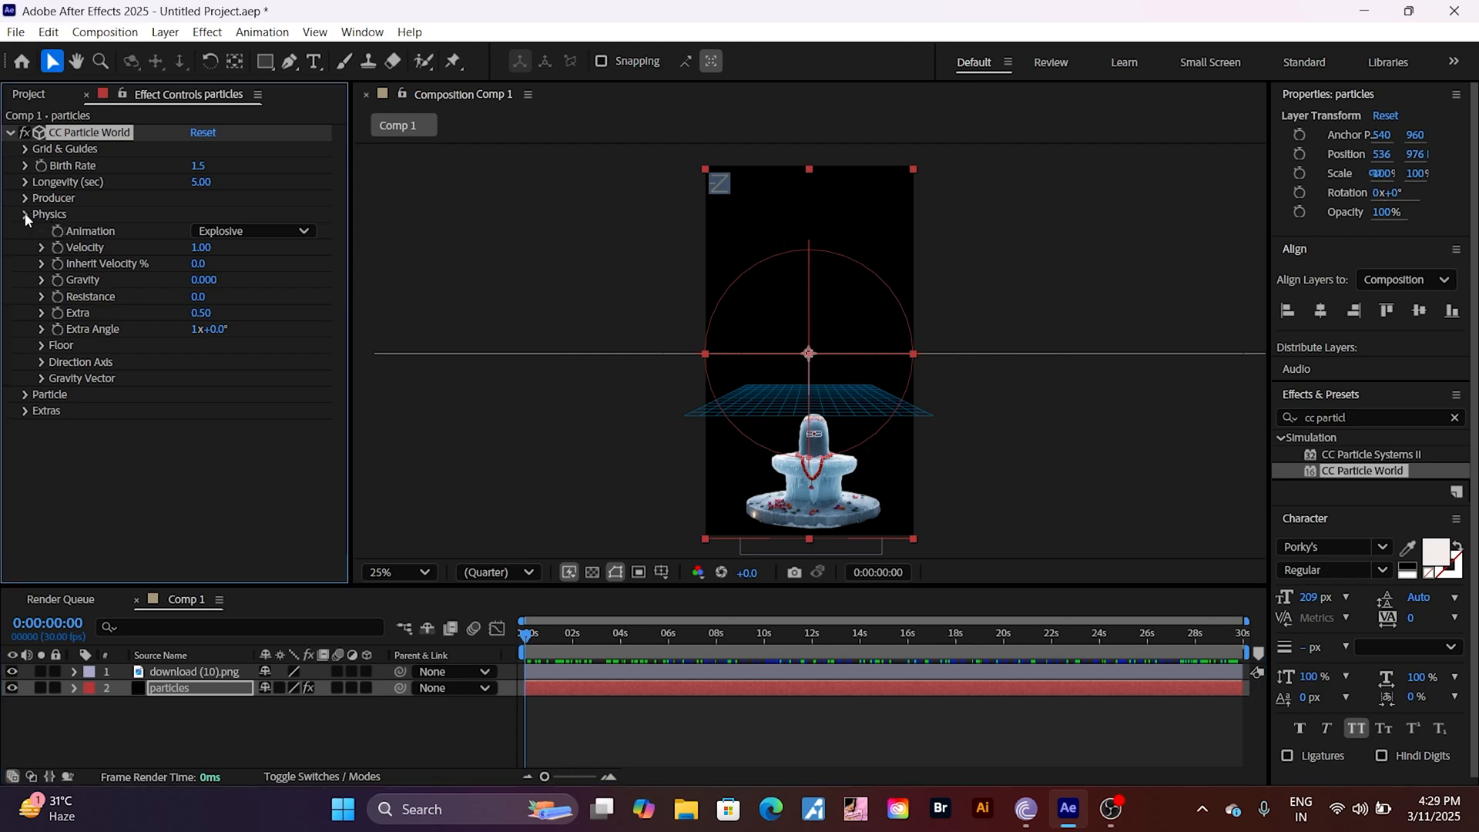
{"action": "left_click", "coordinate": [25, 214]}
{"action": "left_click", "coordinate": [201, 300]}
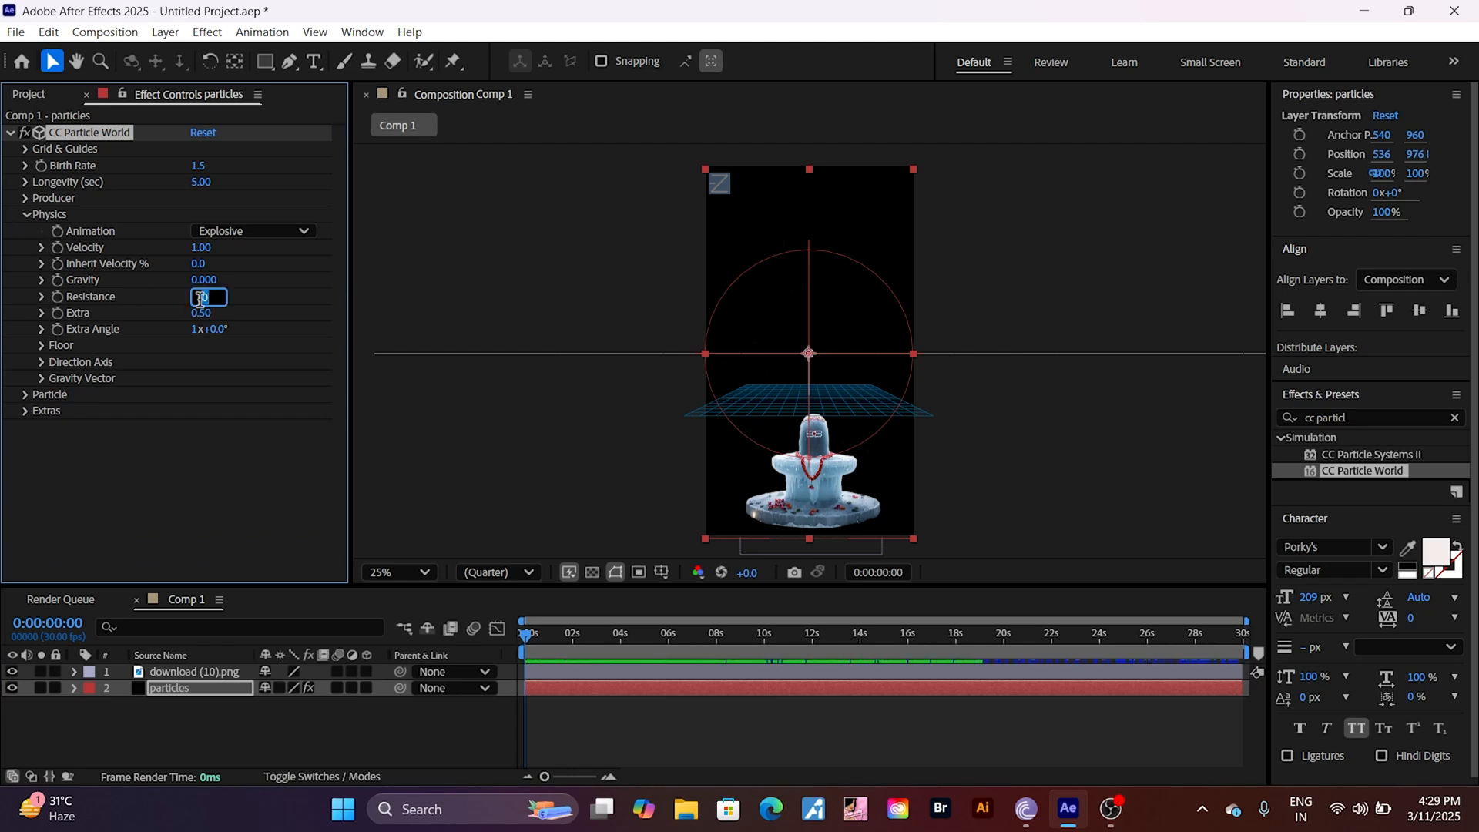
{"action": "type", "text": "1.0"}
{"action": "key", "text": "Return"}
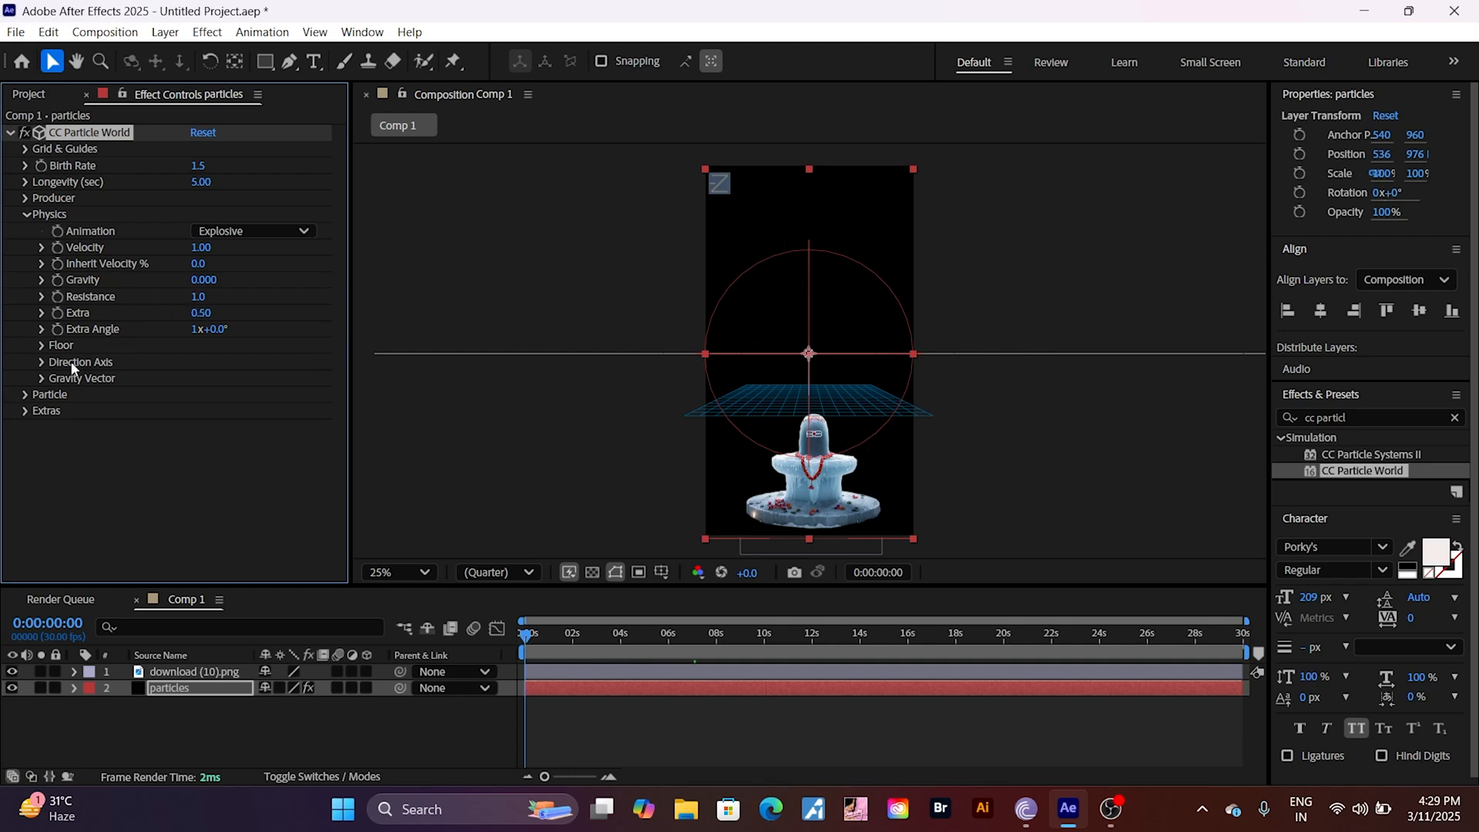
Step: Change the Particle Type of CC Particle World to Textured Square
{"action": "left_click", "coordinate": [27, 215]}
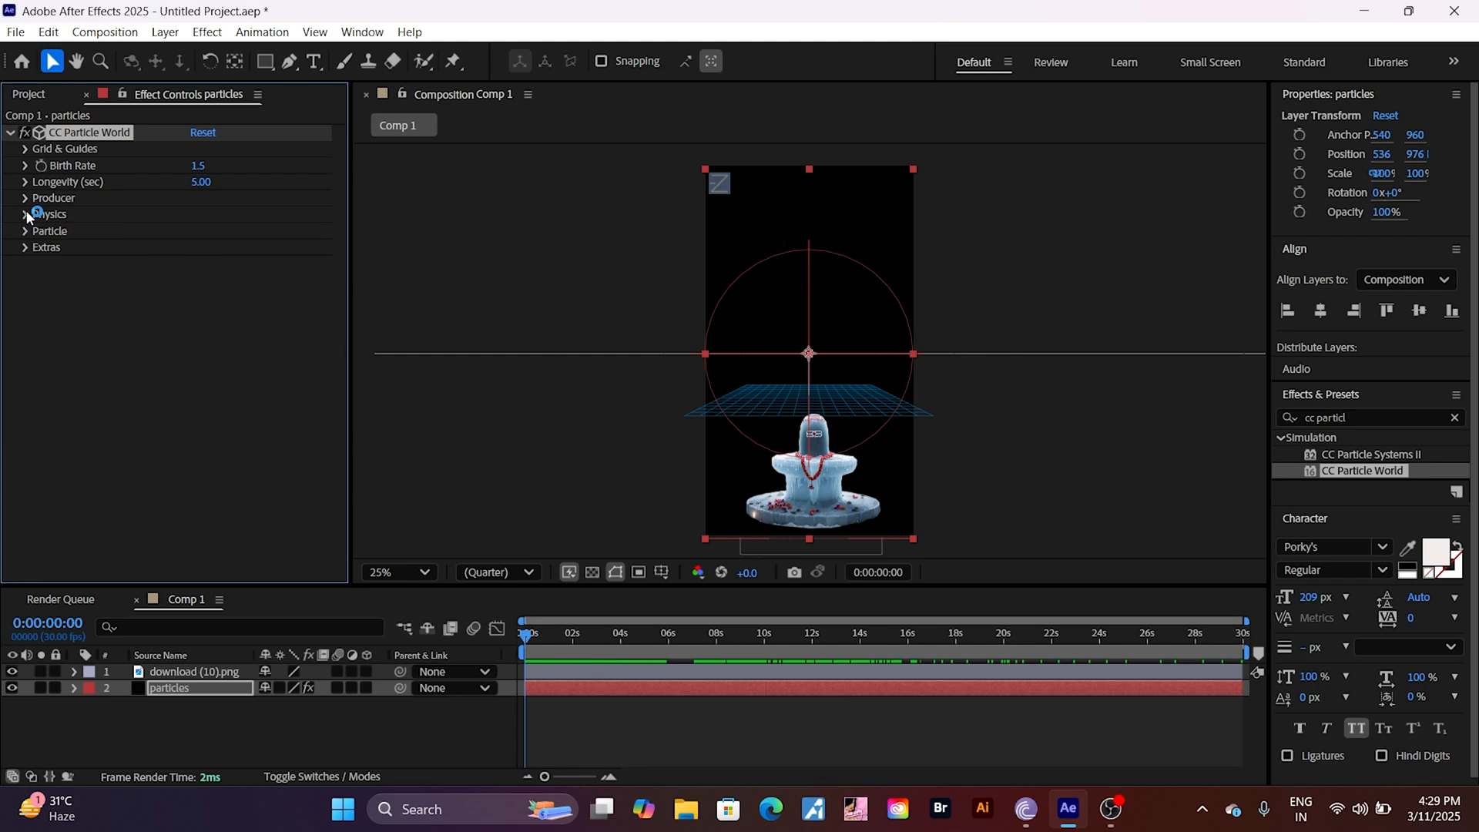
{"action": "left_click", "coordinate": [26, 231]}
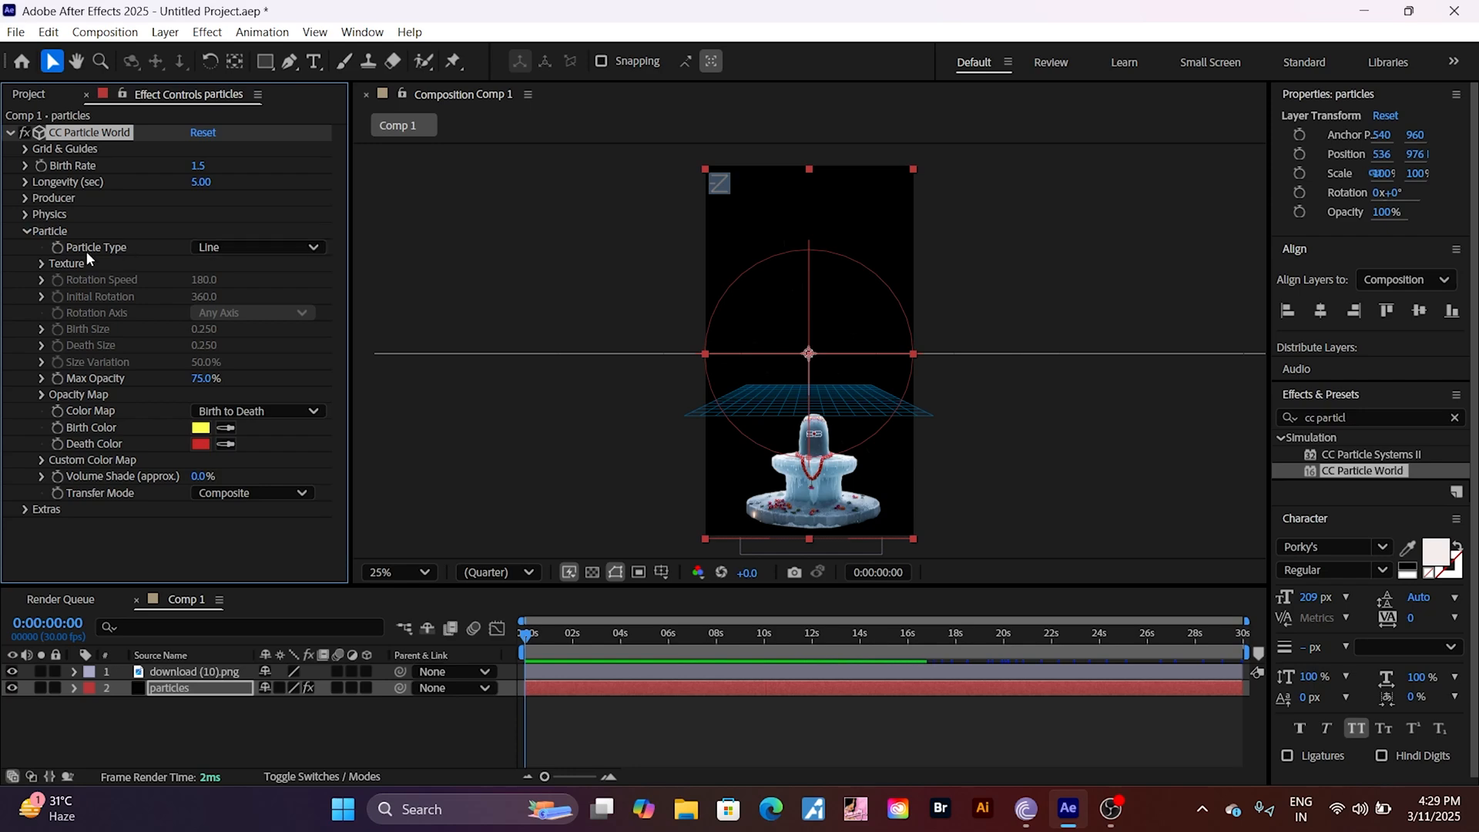
{"action": "left_click", "coordinate": [248, 248]}
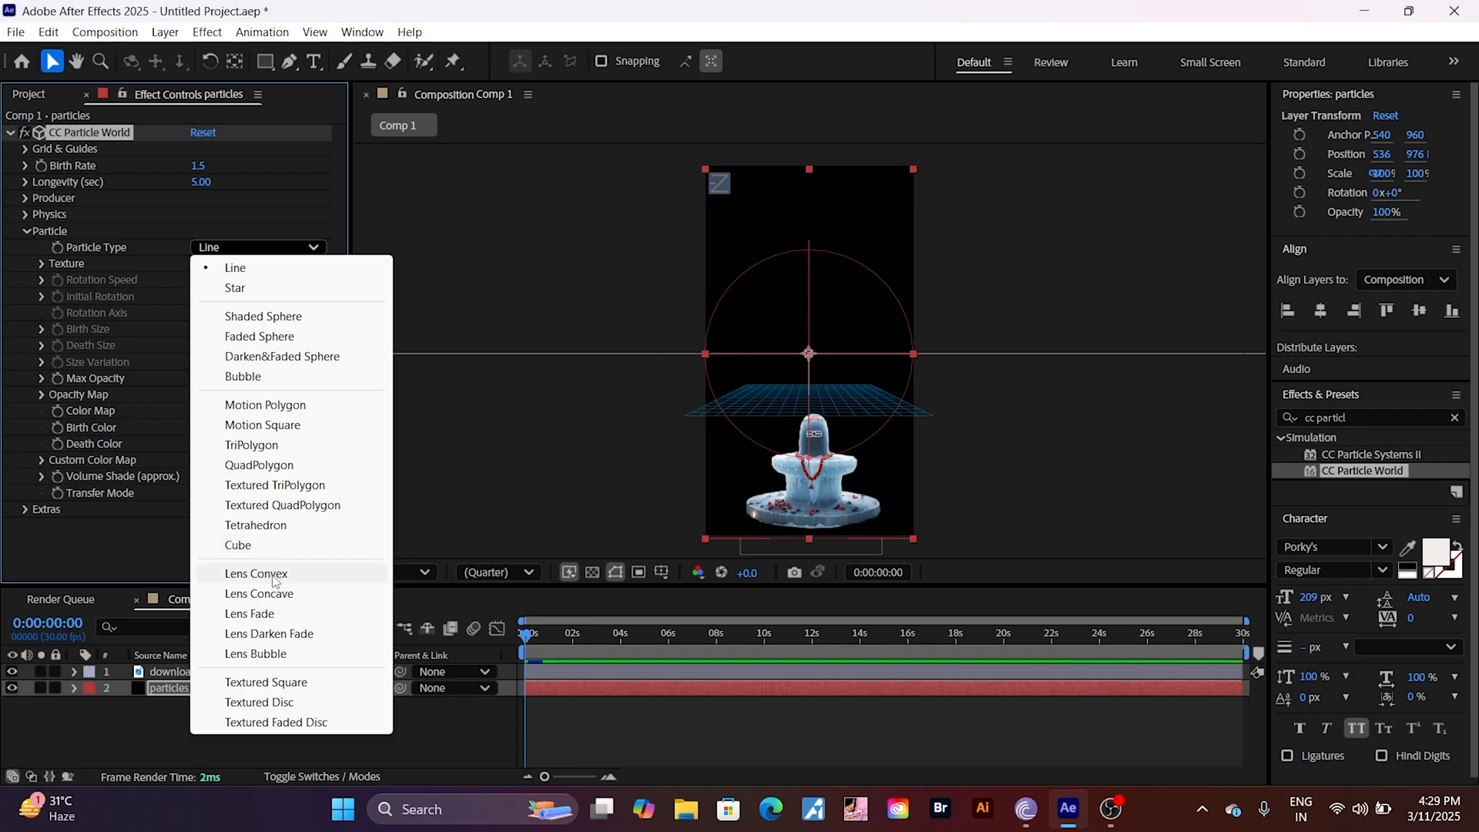
{"action": "left_click", "coordinate": [303, 685]}
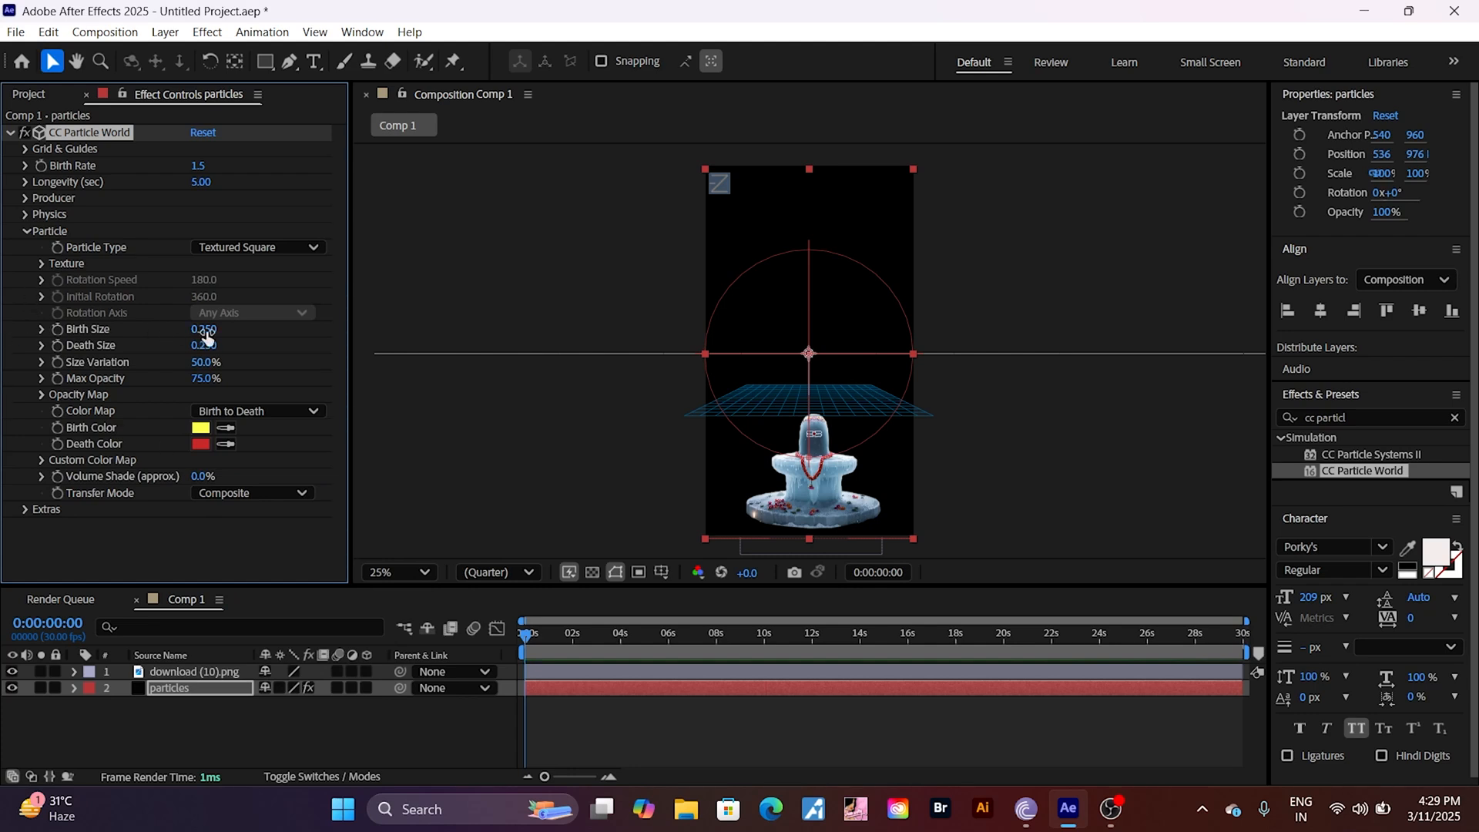
Step: Use download (10).png as the particles' Texture Layer and preview the textured particles
{"action": "left_click", "coordinate": [41, 265]}
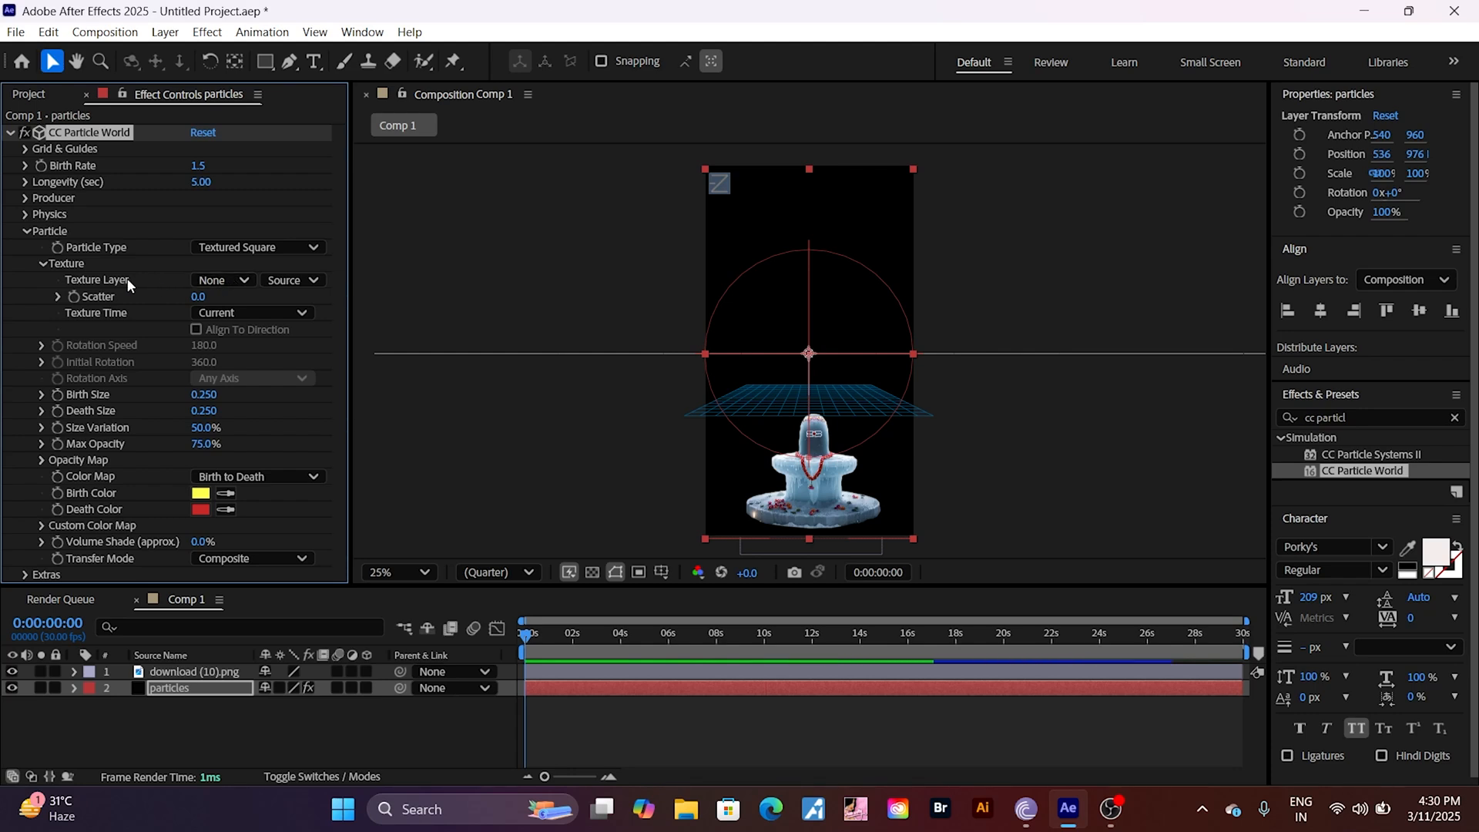
{"action": "left_click", "coordinate": [225, 280]}
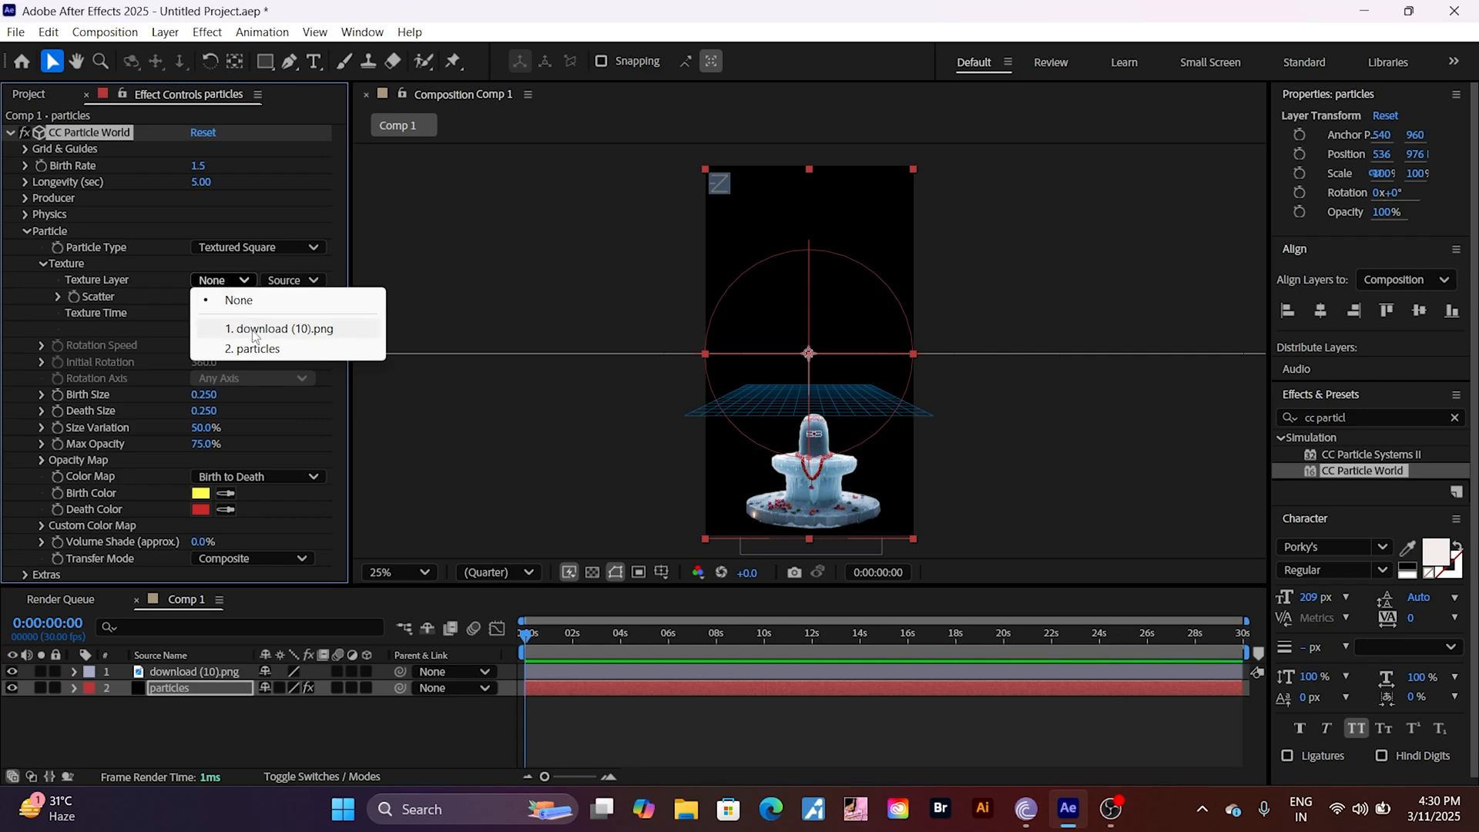
{"action": "left_click", "coordinate": [253, 331]}
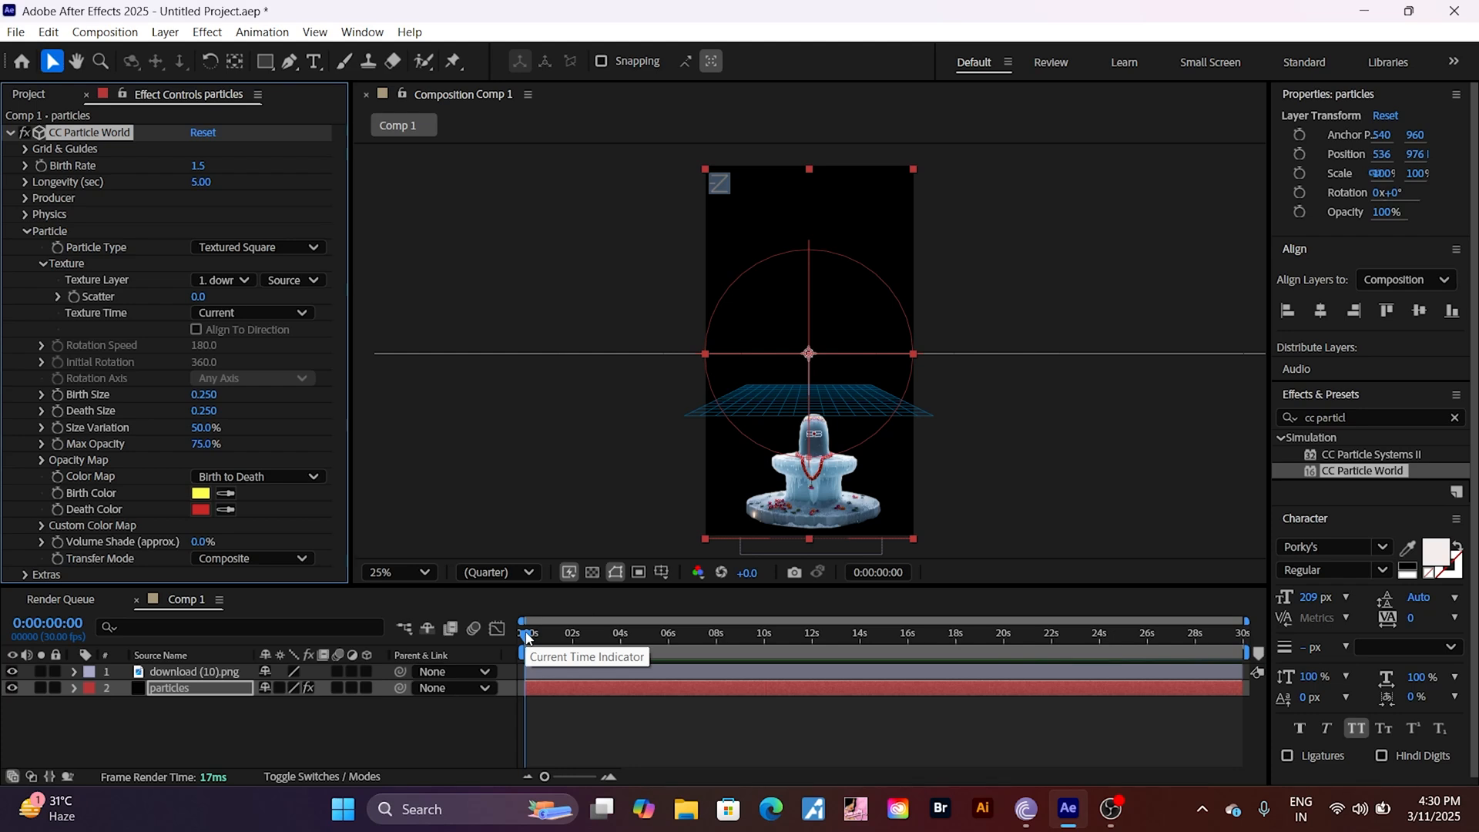
{"action": "mouse_move", "coordinate": [527, 636]}
{"action": "left_mouse_down"}
{"action": "mouse_move", "coordinate": [1162, 713]}
{"action": "mouse_move", "coordinate": [837, 701]}
{"action": "mouse_move", "coordinate": [536, 671]}
{"action": "mouse_move", "coordinate": [1000, 700]}
{"action": "mouse_move", "coordinate": [511, 652]}
{"action": "left_mouse_up"}
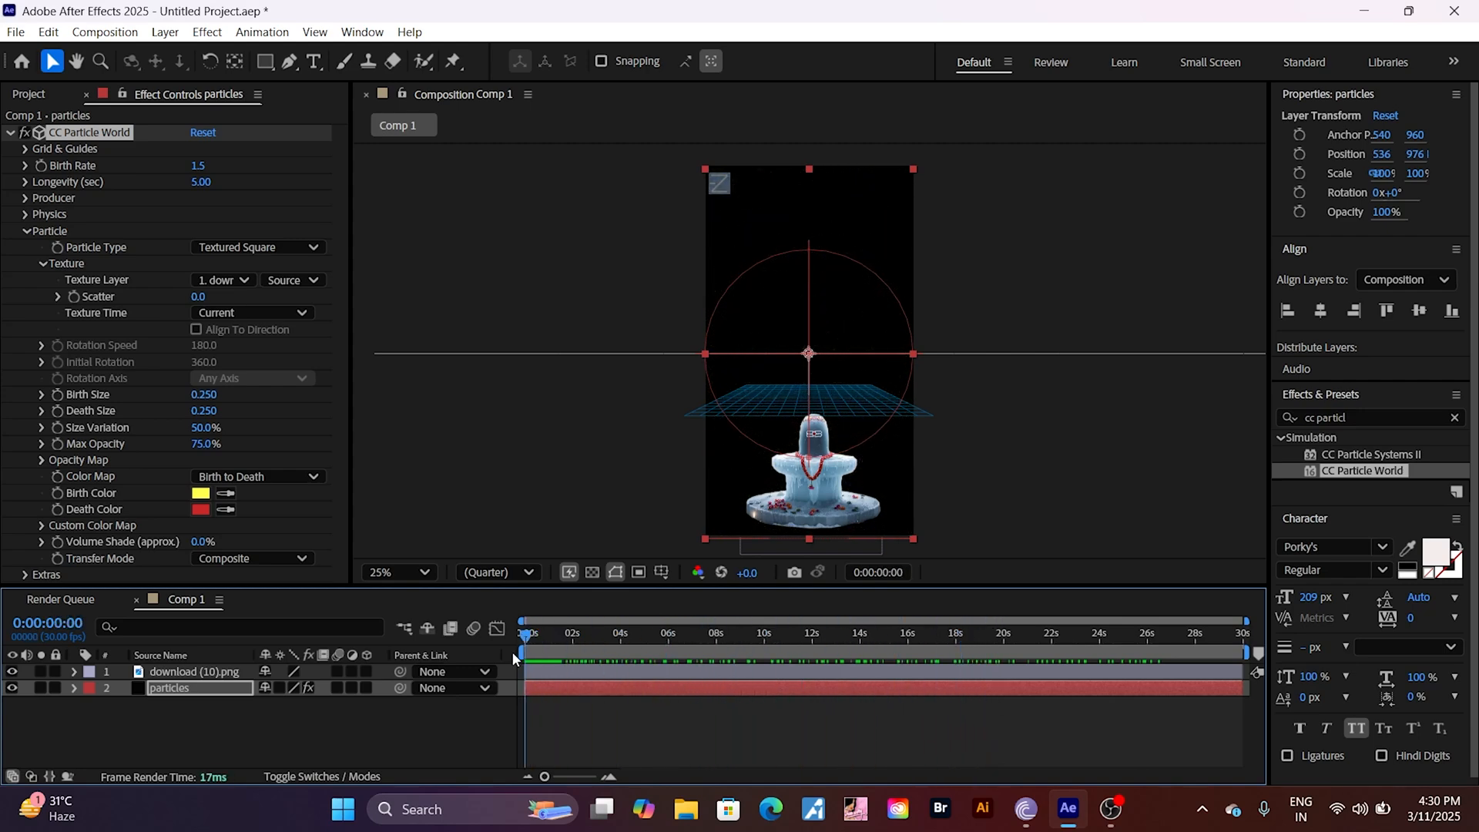
Step: Set the particles' Max Opacity to 100%
{"action": "left_click", "coordinate": [203, 444]}
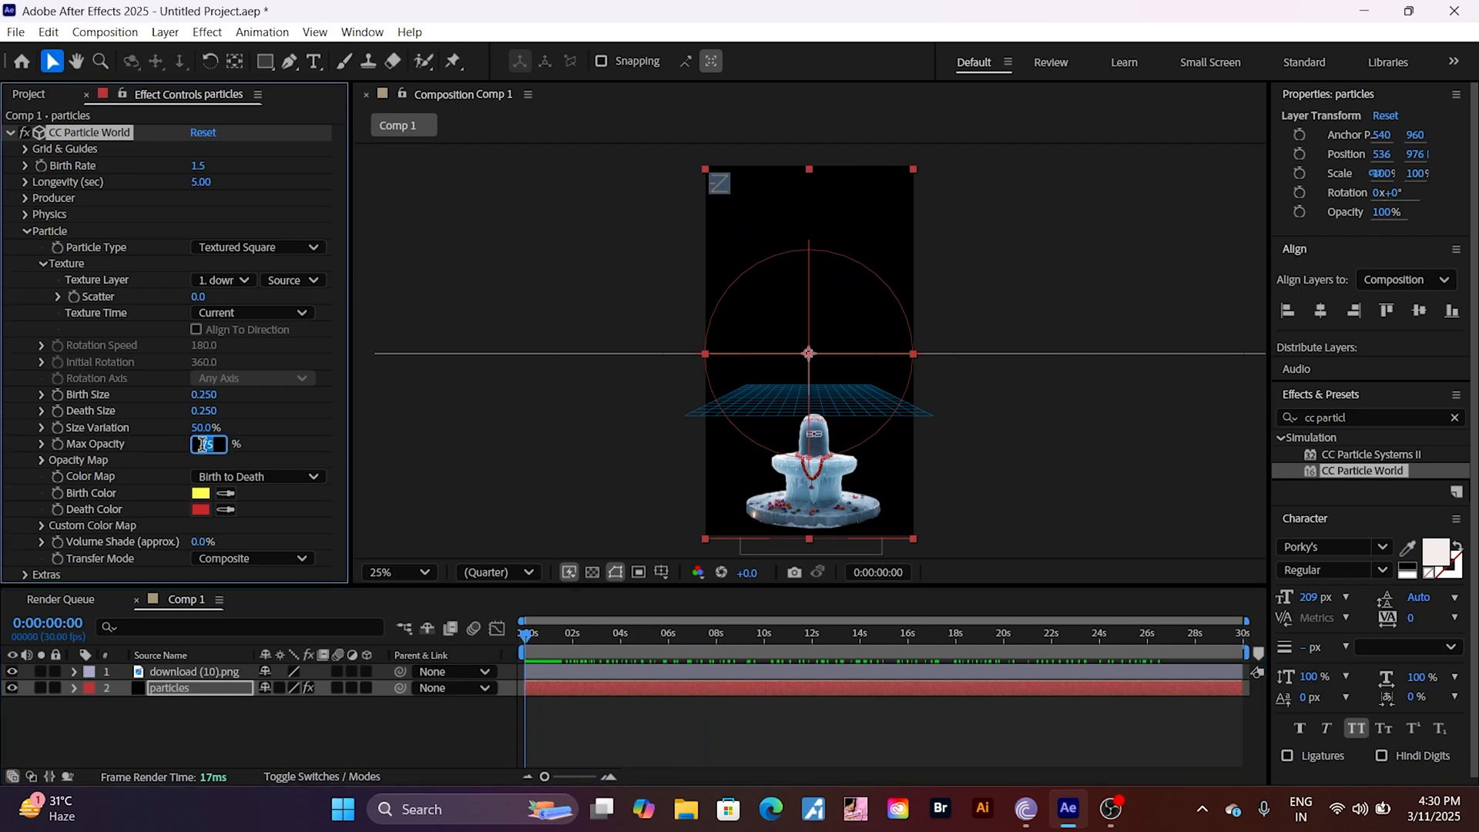
{"action": "type", "text": "100"}
{"action": "key", "text": "Return"}
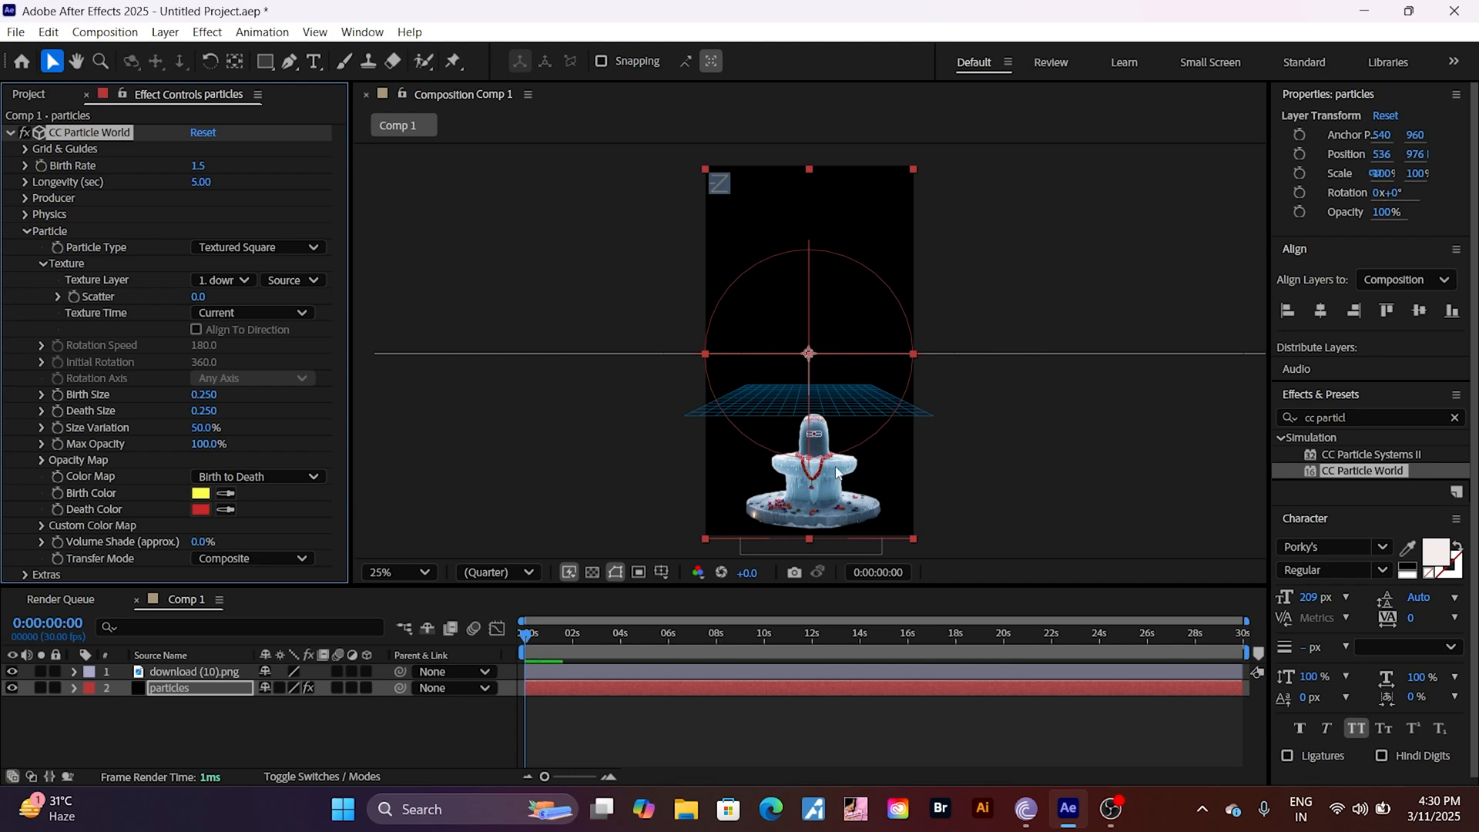
Step: Set the particles' Birth Color and Death Color to a muted blue sampled from the shivling image, and preview the first frames
{"action": "left_click", "coordinate": [225, 495]}
{"action": "left_click", "coordinate": [795, 464]}
{"action": "left_click", "coordinate": [226, 511]}
{"action": "left_click", "coordinate": [204, 493]}
{"action": "left_click", "coordinate": [527, 643]}
{"action": "left_click_drag", "start_coordinate": [527, 642], "coordinate": [533, 707]}
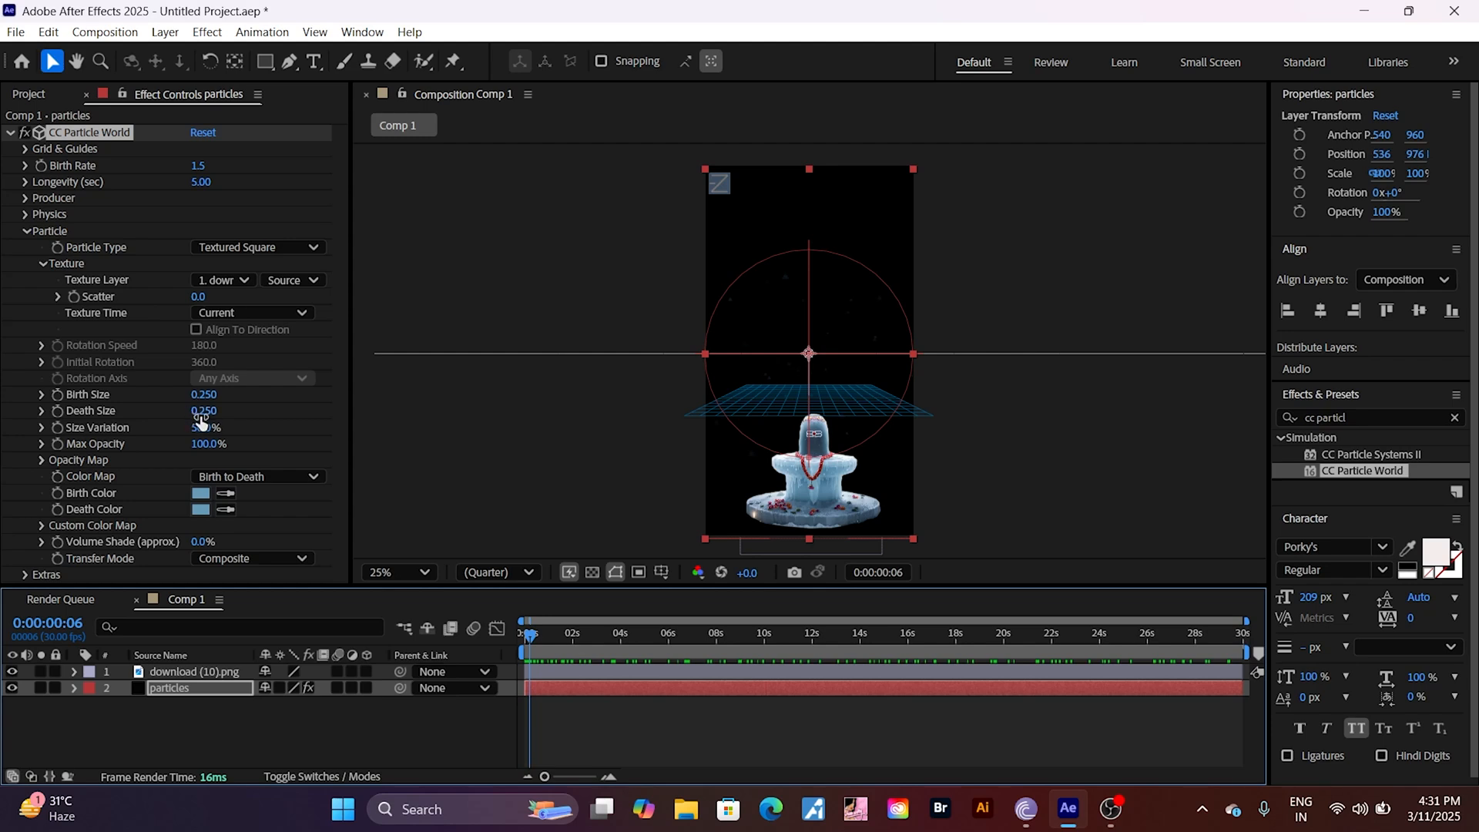
Step: Set the particles' Death Size to 1.600 and Birth Size to 0.140, previewing the particles across the timeline
{"action": "left_click_drag", "start_coordinate": [202, 417], "coordinate": [336, 423]}
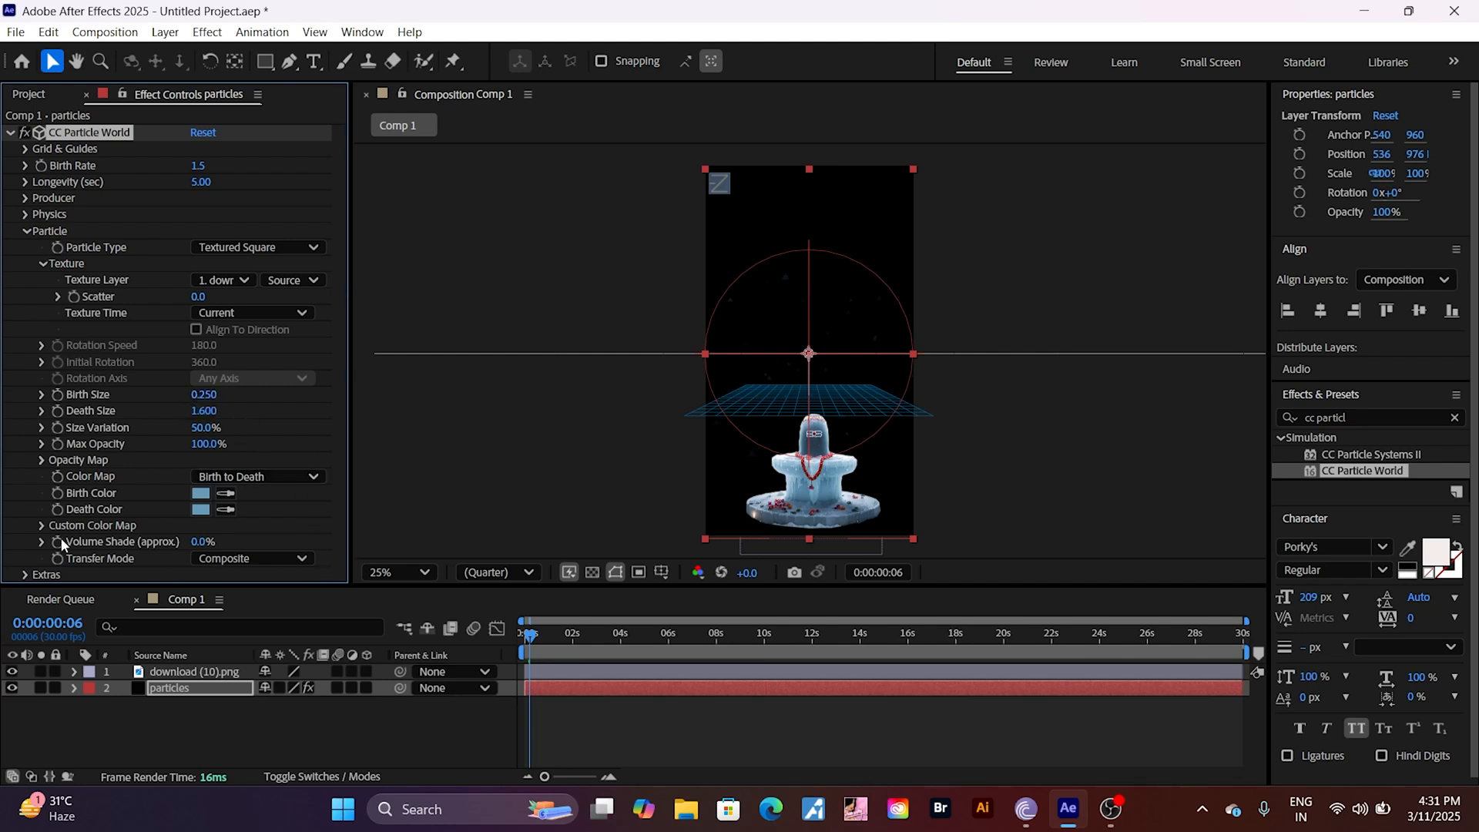
{"action": "key", "text": "space"}
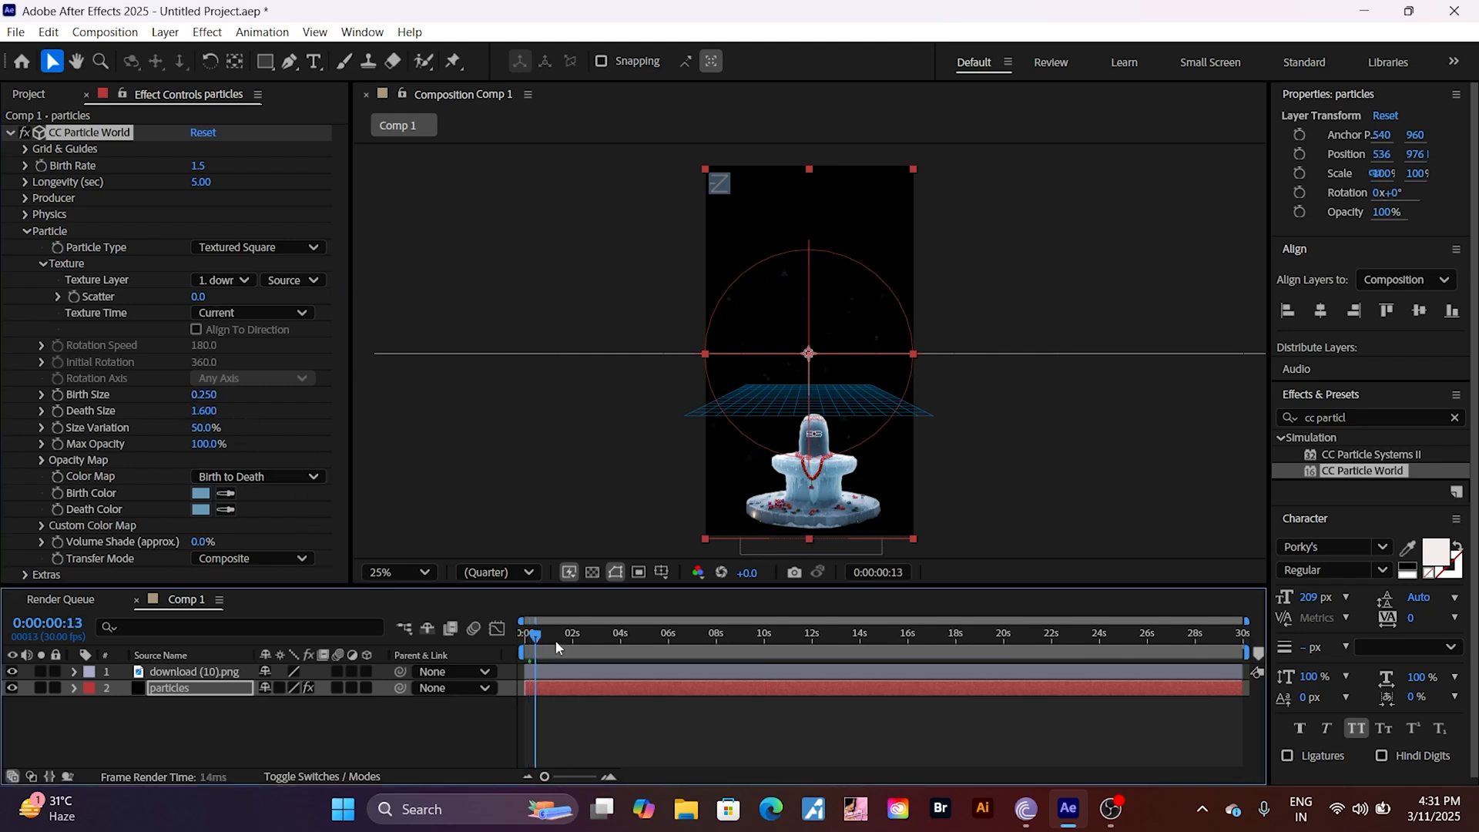
{"action": "left_click_drag", "start_coordinate": [556, 640], "coordinate": [584, 649]}
{"action": "left_click_drag", "start_coordinate": [597, 650], "coordinate": [1203, 817]}
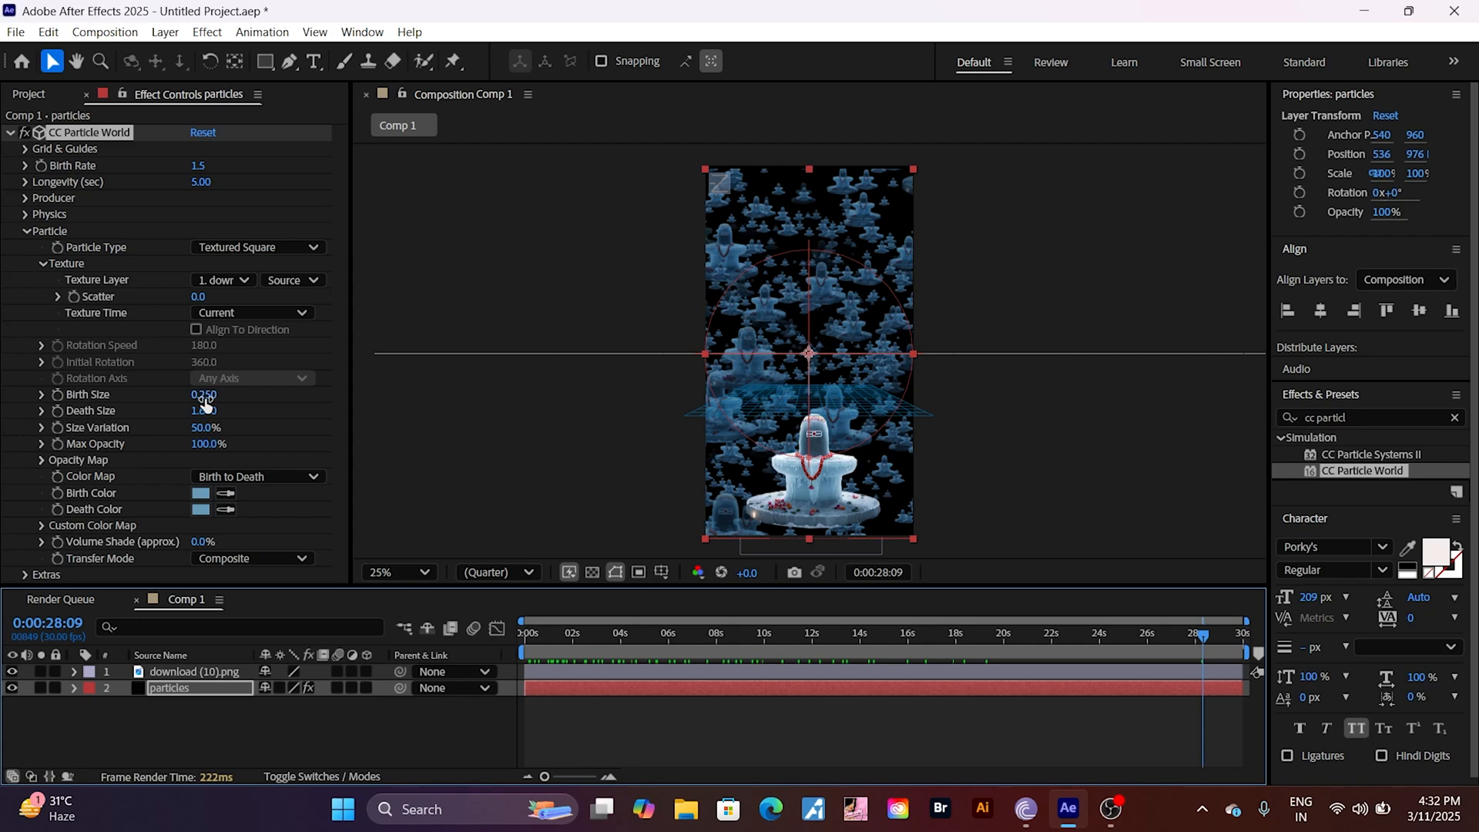
{"action": "left_click_drag", "start_coordinate": [204, 397], "coordinate": [194, 397]}
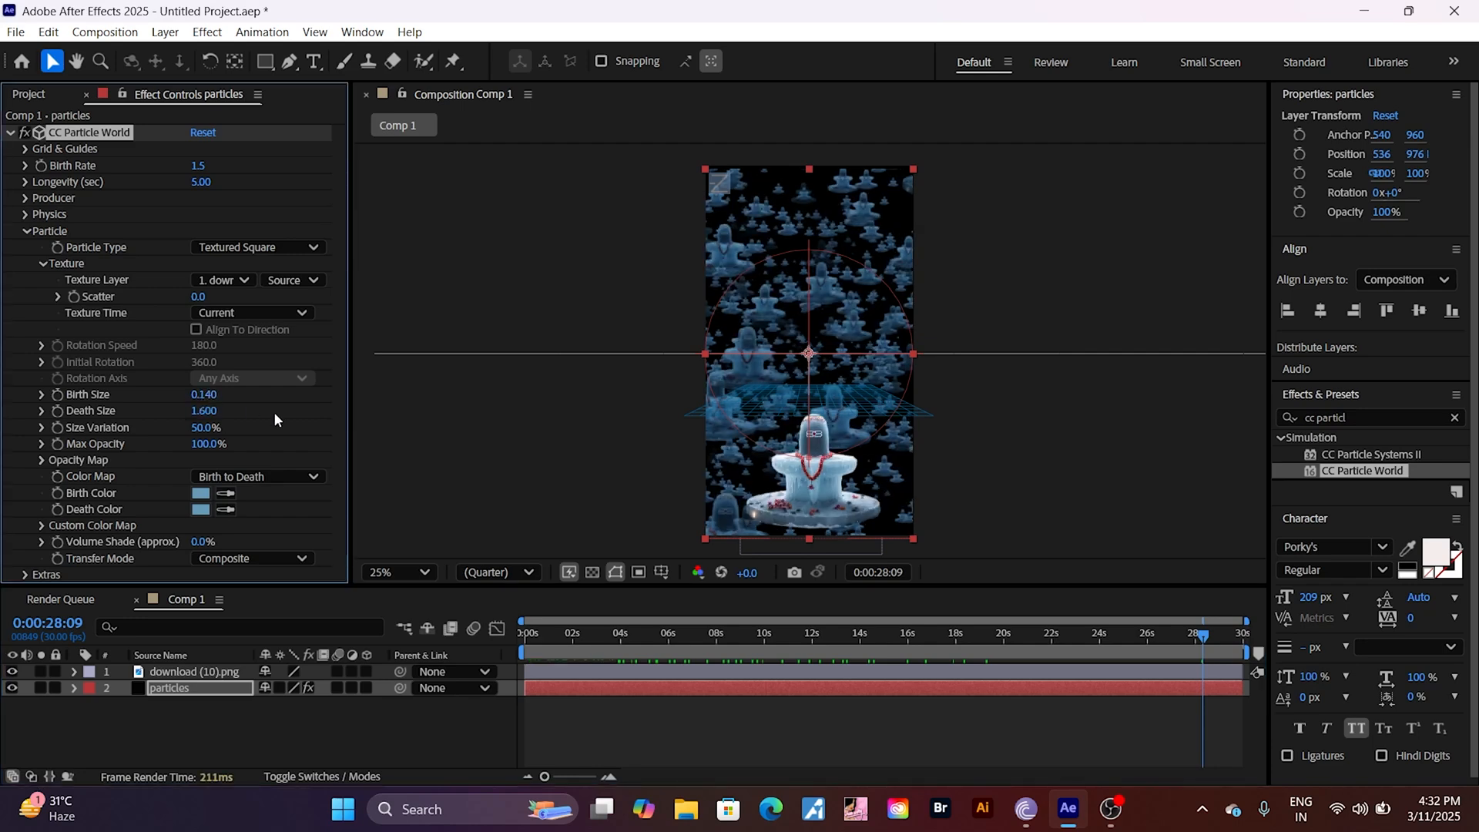
{"action": "left_click_drag", "start_coordinate": [1199, 641], "coordinate": [506, 745]}
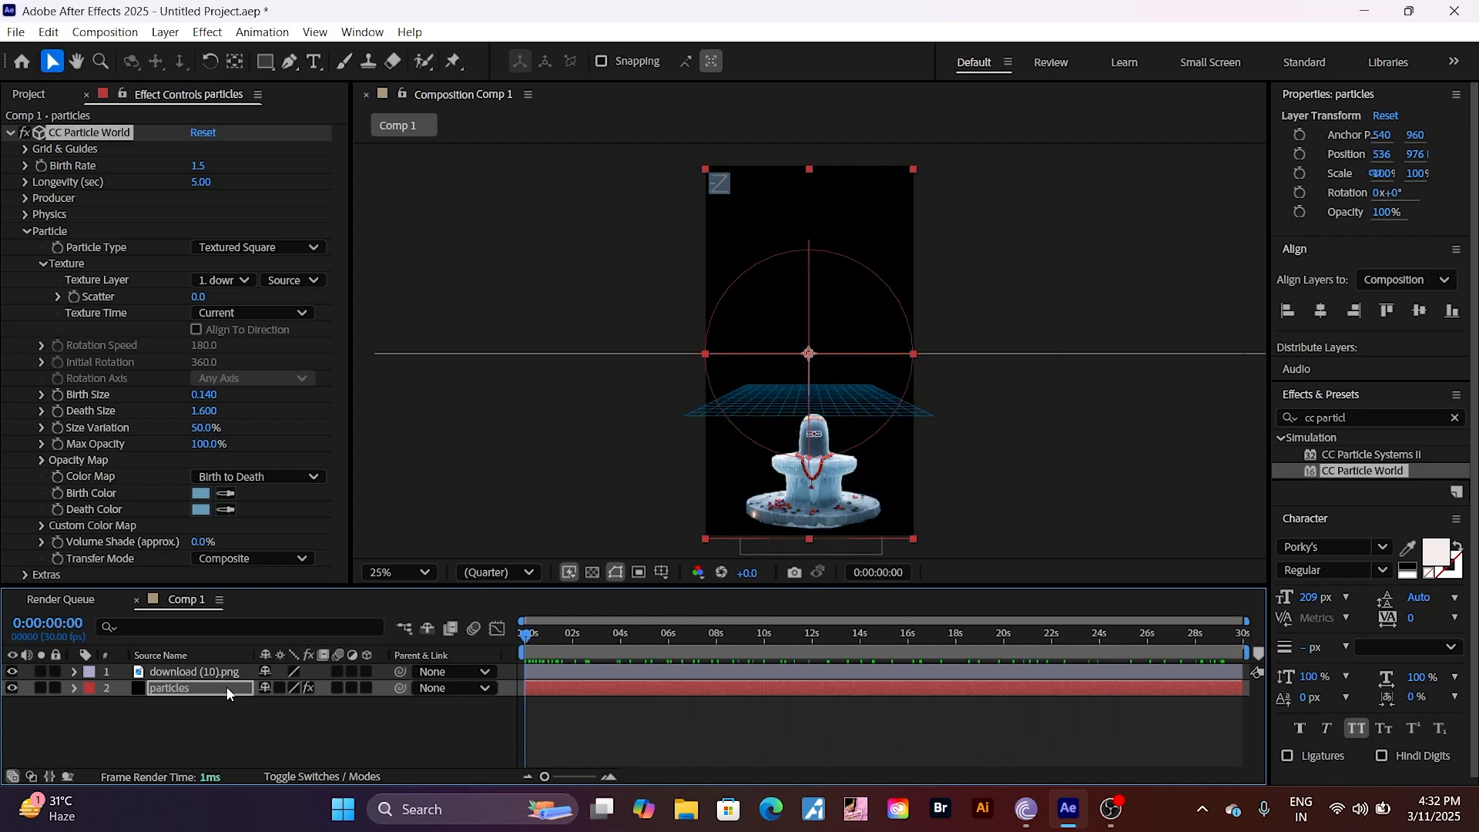
Step: Set the Effect Camera FOV in the Extras of CC Particle World to 75 and preview the particle motion
{"action": "left_click", "coordinate": [26, 231]}
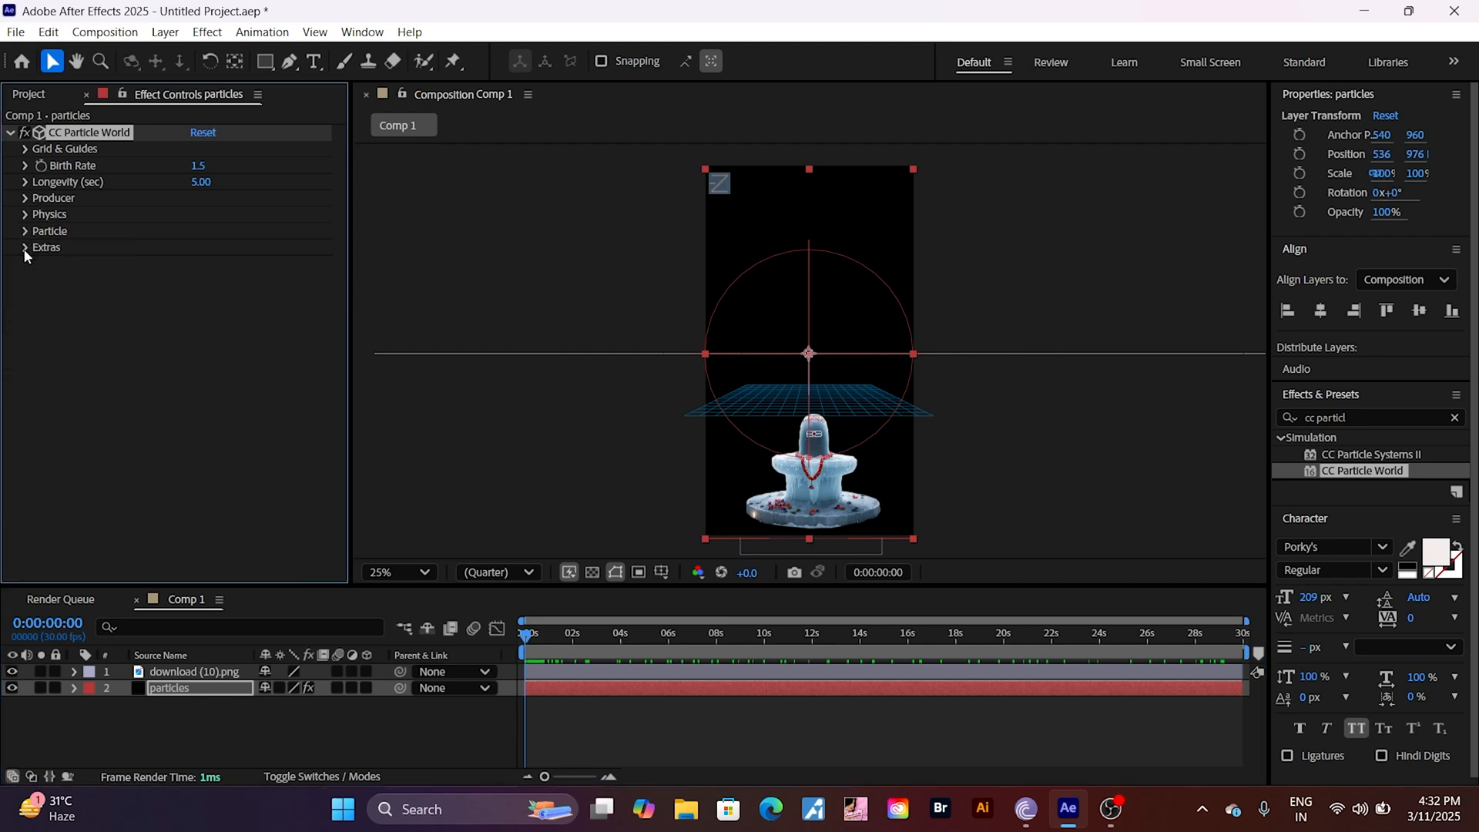
{"action": "left_click", "coordinate": [25, 248]}
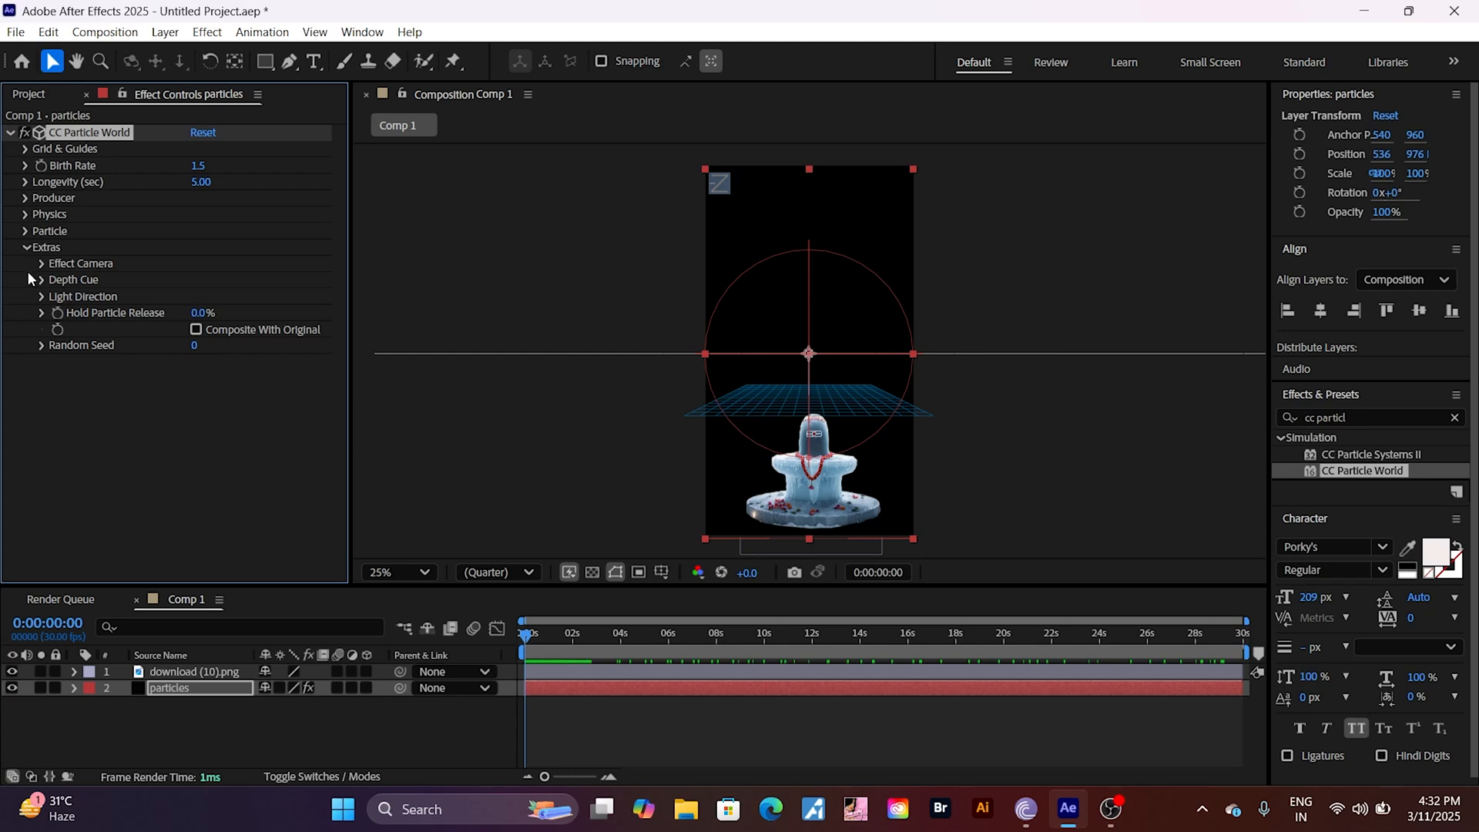
{"action": "left_click", "coordinate": [41, 264]}
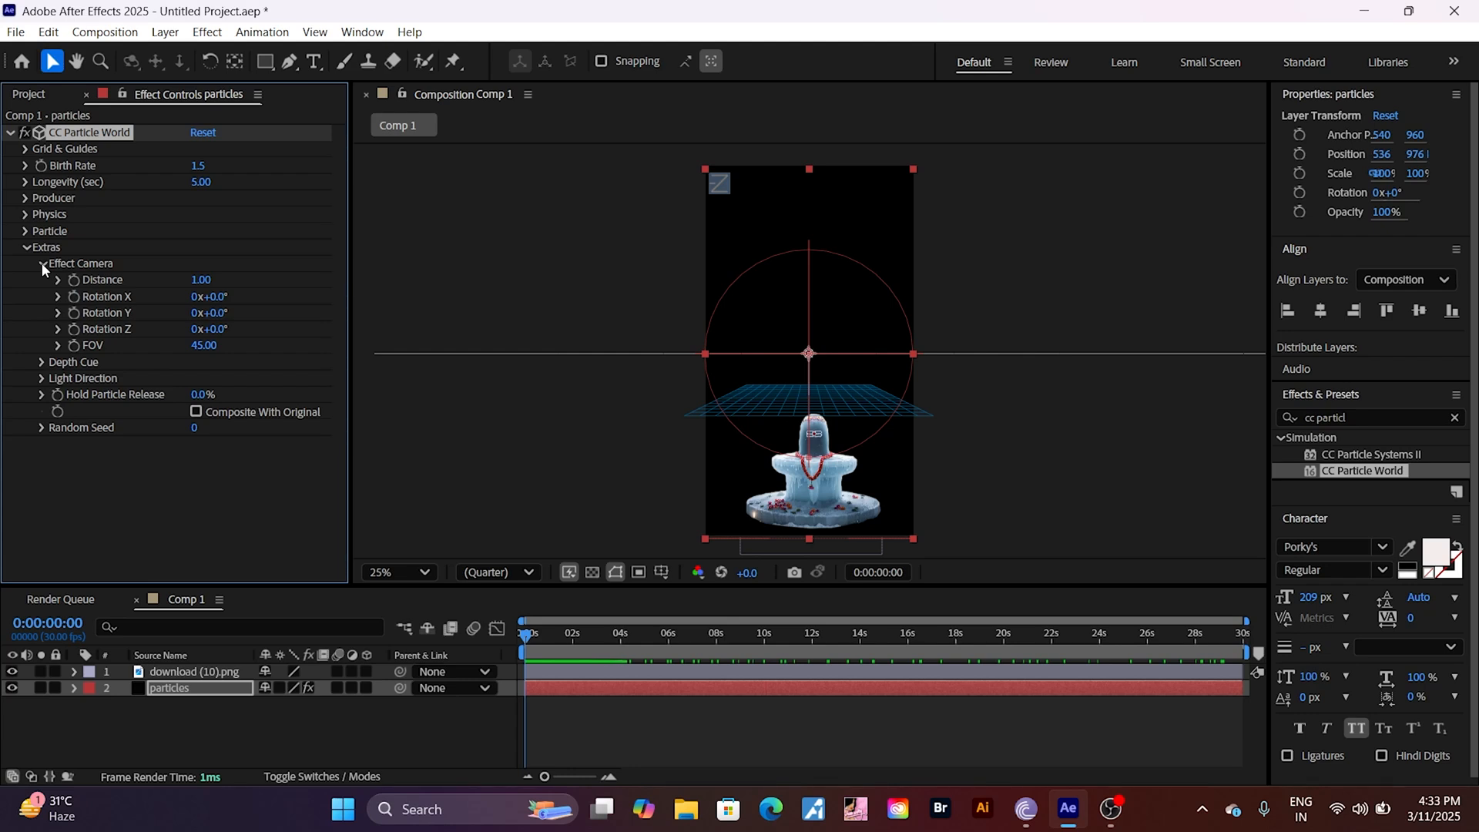
{"action": "left_click_drag", "start_coordinate": [222, 339], "coordinate": [205, 351]}
{"action": "left_click", "coordinate": [197, 348]}
{"action": "type", "text": "75"}
{"action": "key", "text": "Return"}
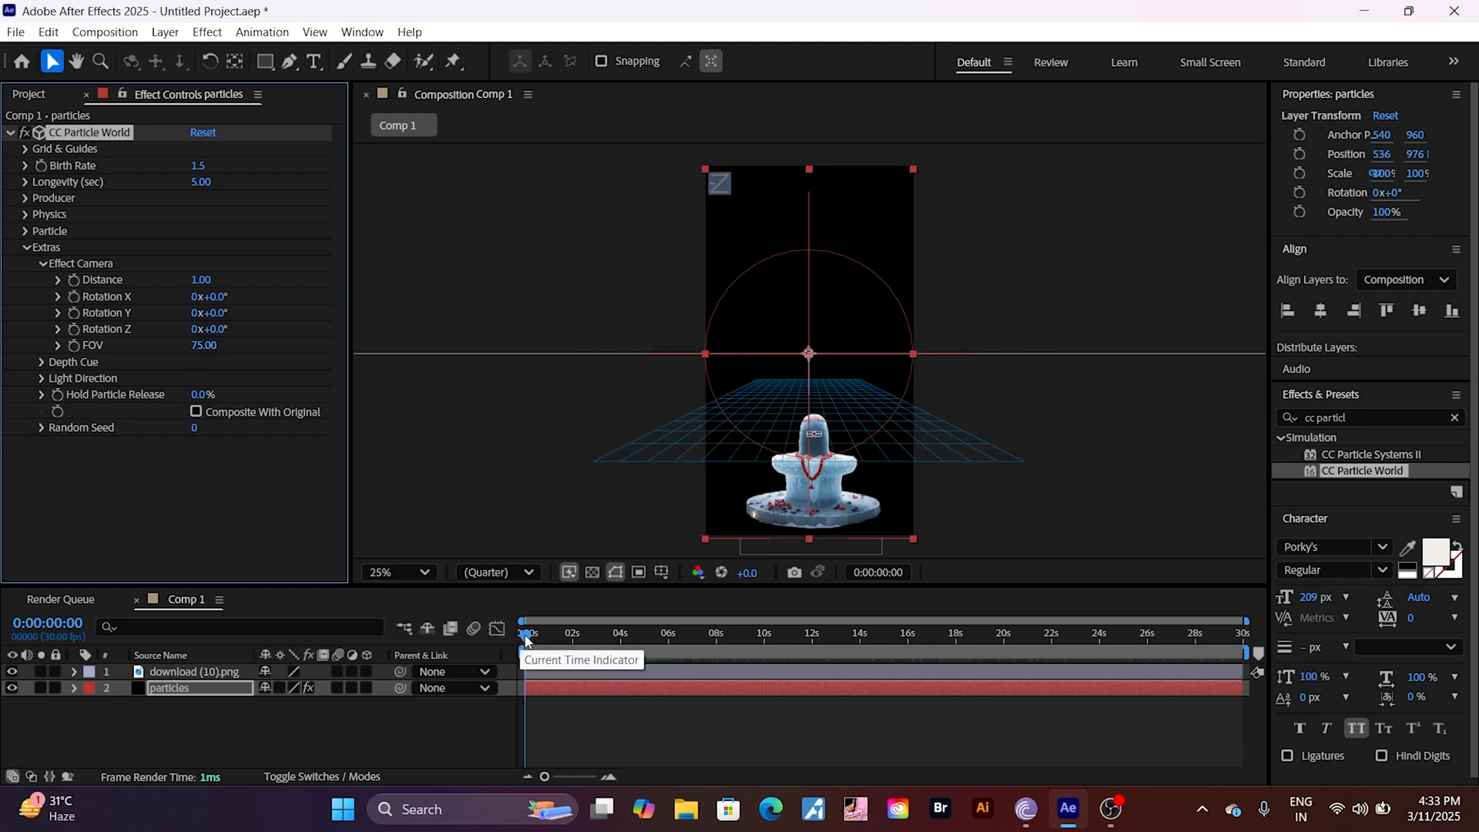
{"action": "left_click_drag", "start_coordinate": [524, 639], "coordinate": [936, 700]}
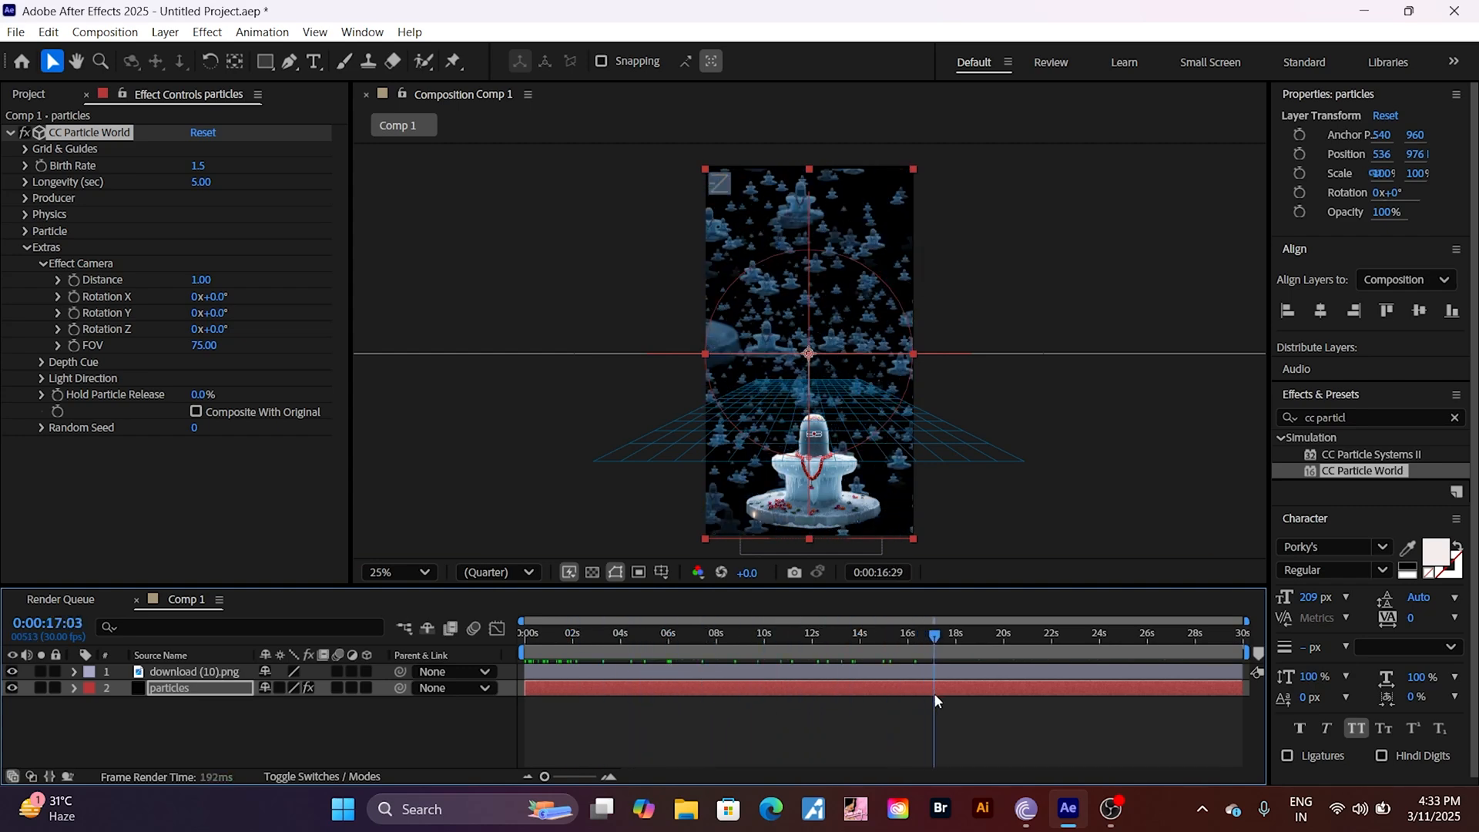
{"action": "left_click_drag", "start_coordinate": [1025, 708], "coordinate": [502, 756]}
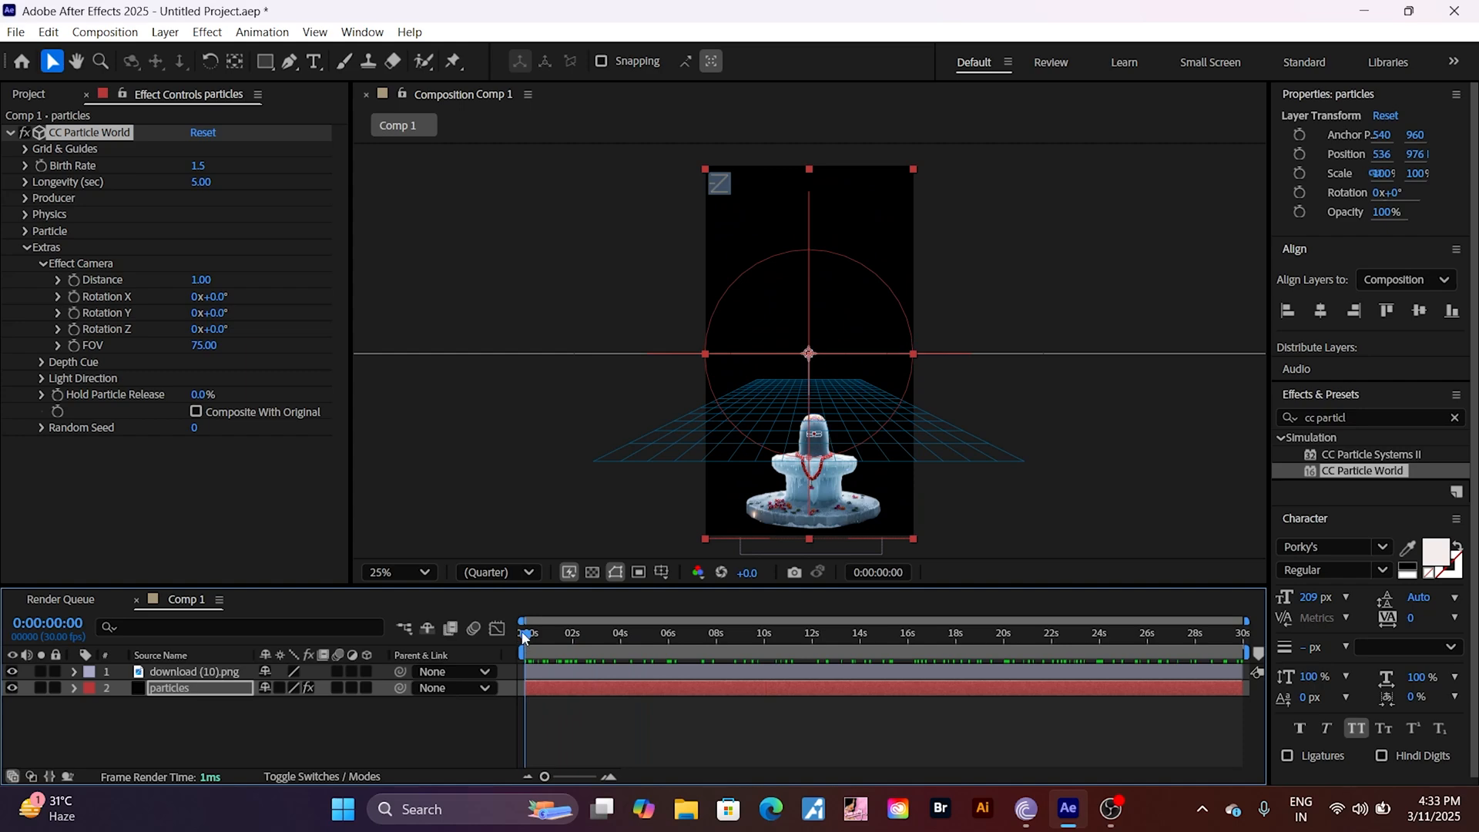
{"action": "left_click_drag", "start_coordinate": [524, 637], "coordinate": [649, 663]}
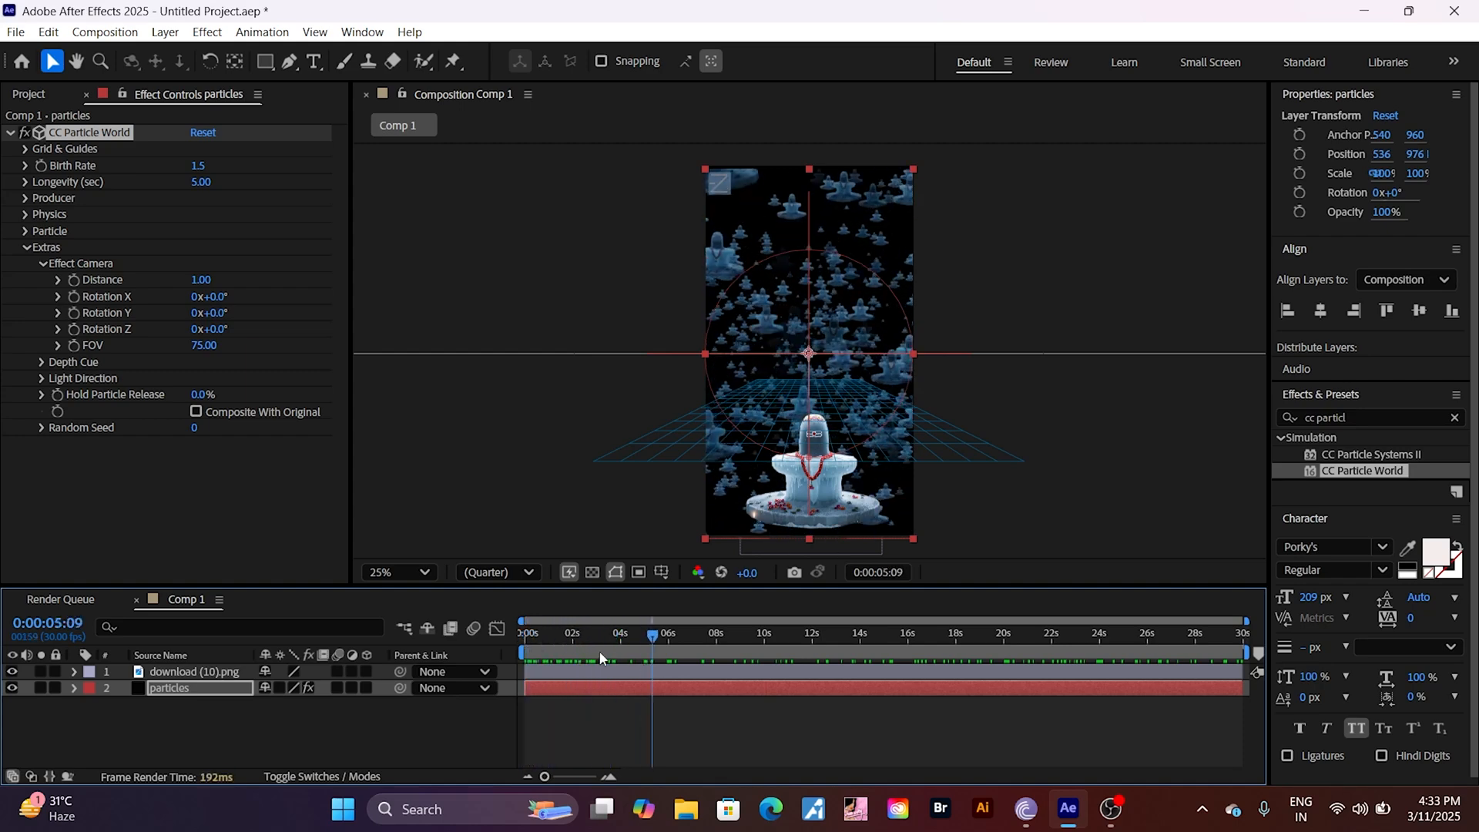
Step: Add a white spot light with 904% intensity to the composition and preview the scene from the start
{"action": "left_click_drag", "start_coordinate": [557, 587], "coordinate": [563, 496]}
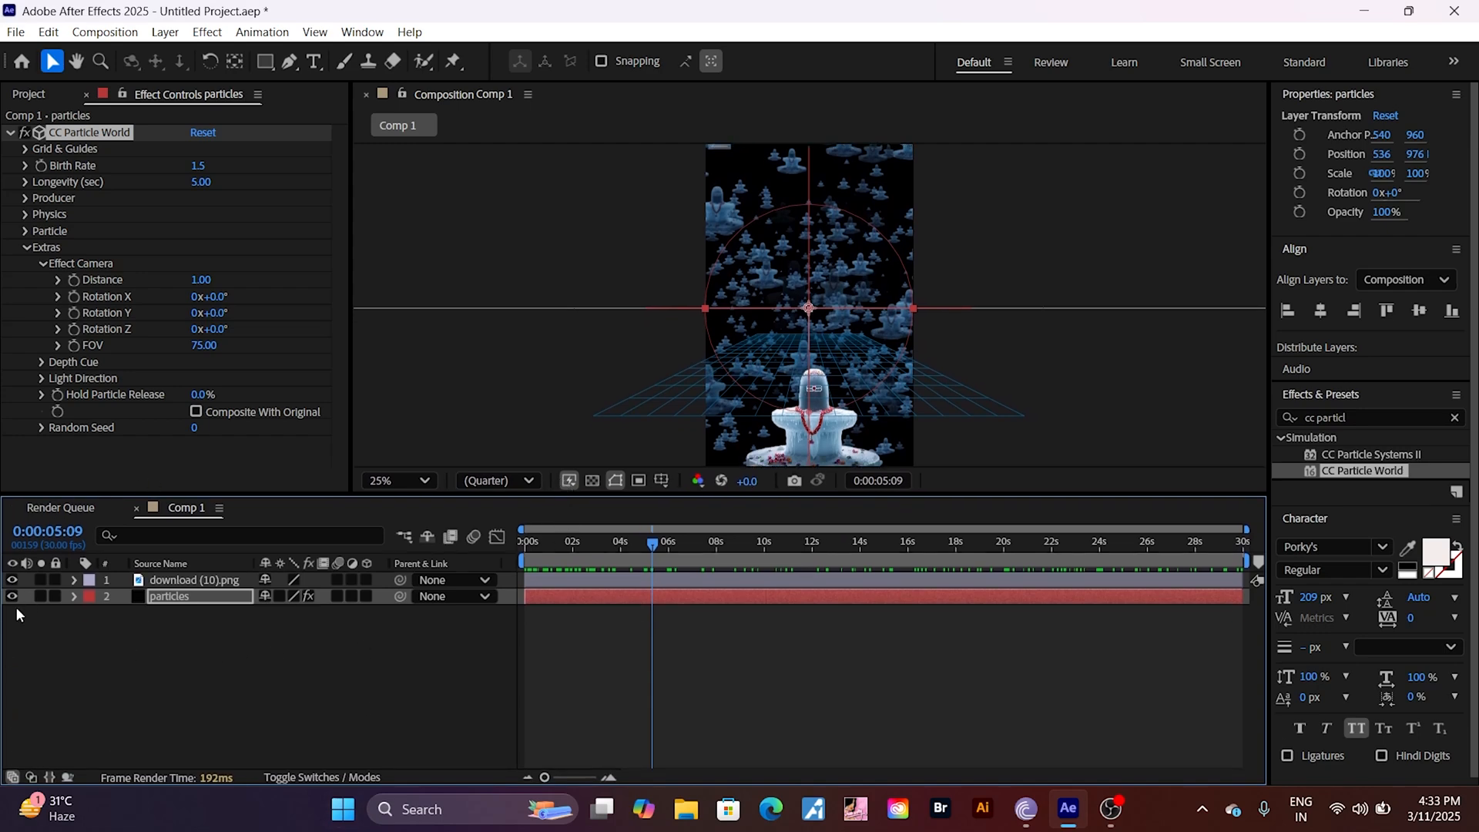
{"action": "right_click", "coordinate": [212, 622]}
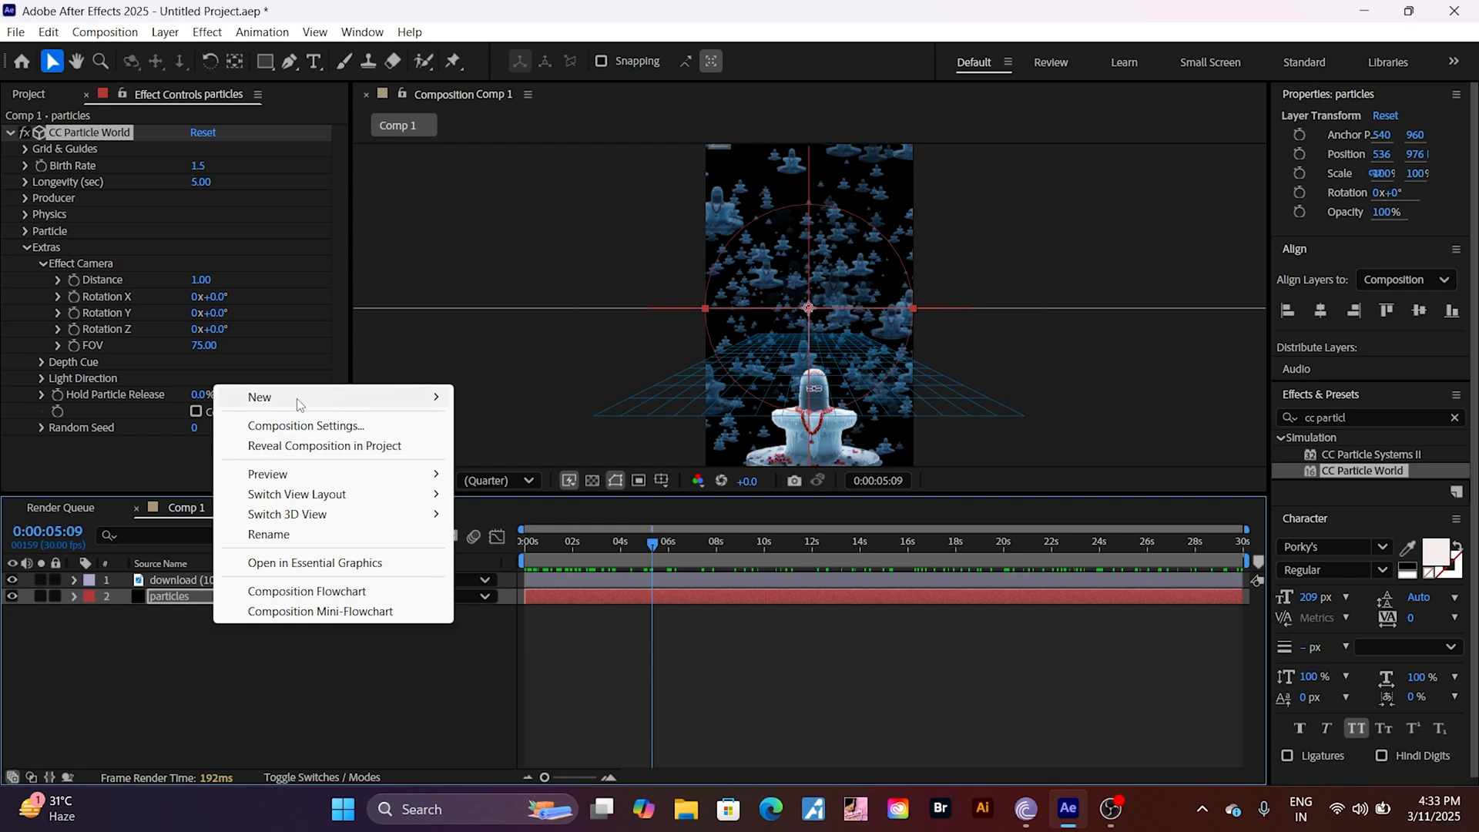
{"action": "mouse_move", "coordinate": [297, 399]}
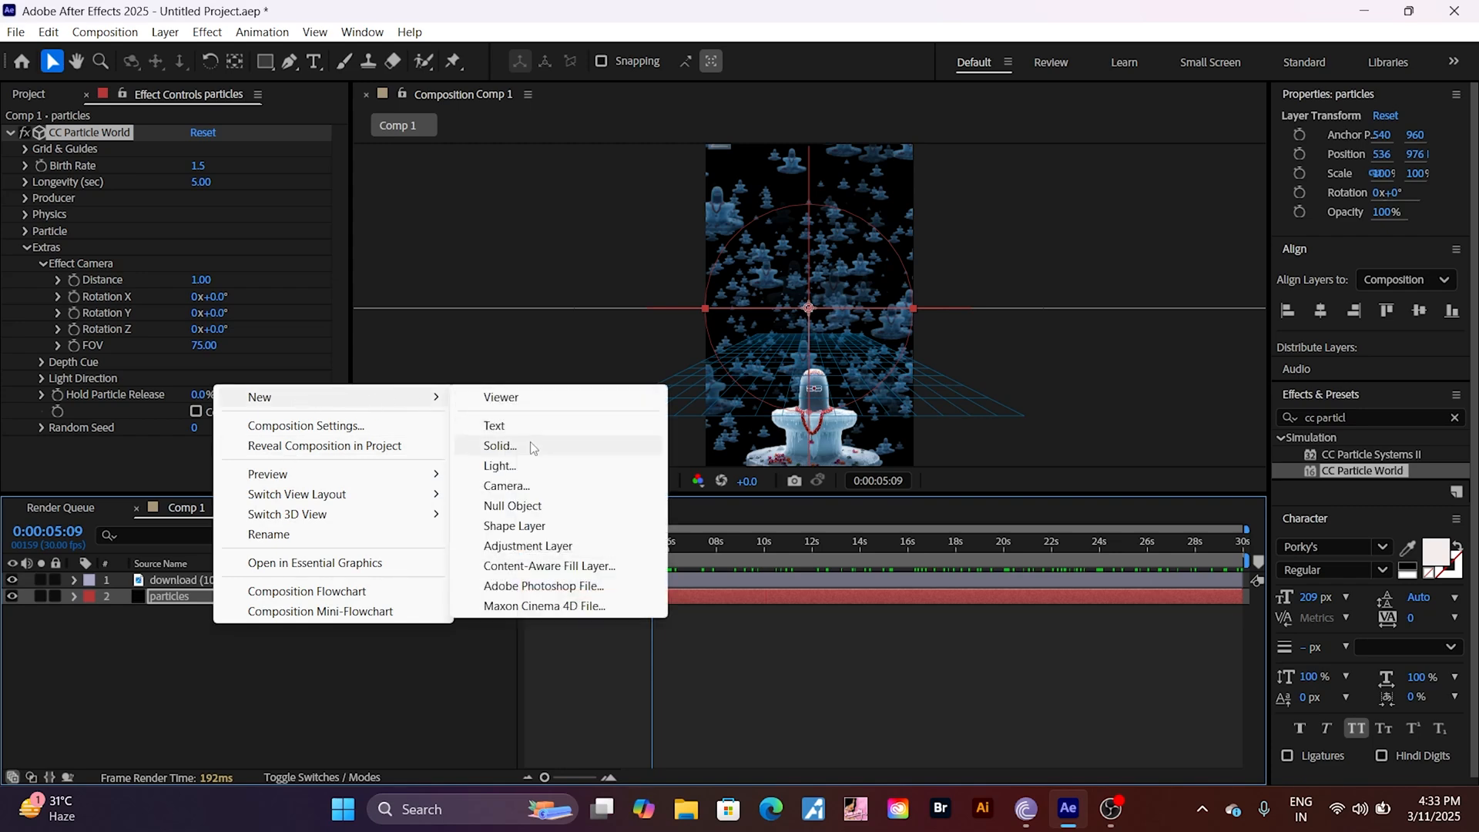
{"action": "left_click", "coordinate": [523, 465]}
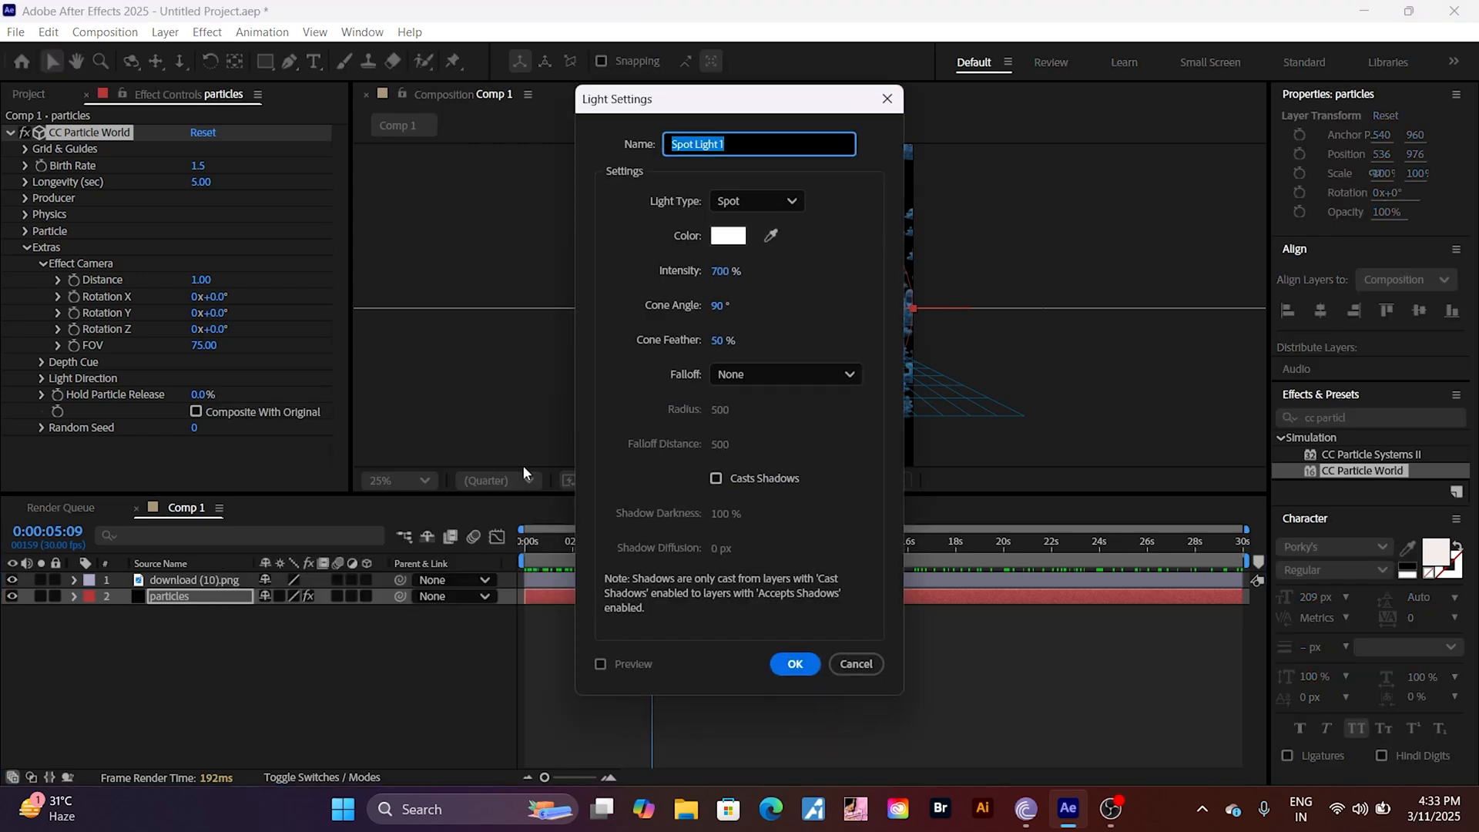
{"action": "left_click", "coordinate": [721, 272]}
{"action": "left_click_drag", "start_coordinate": [724, 271], "coordinate": [867, 276]}
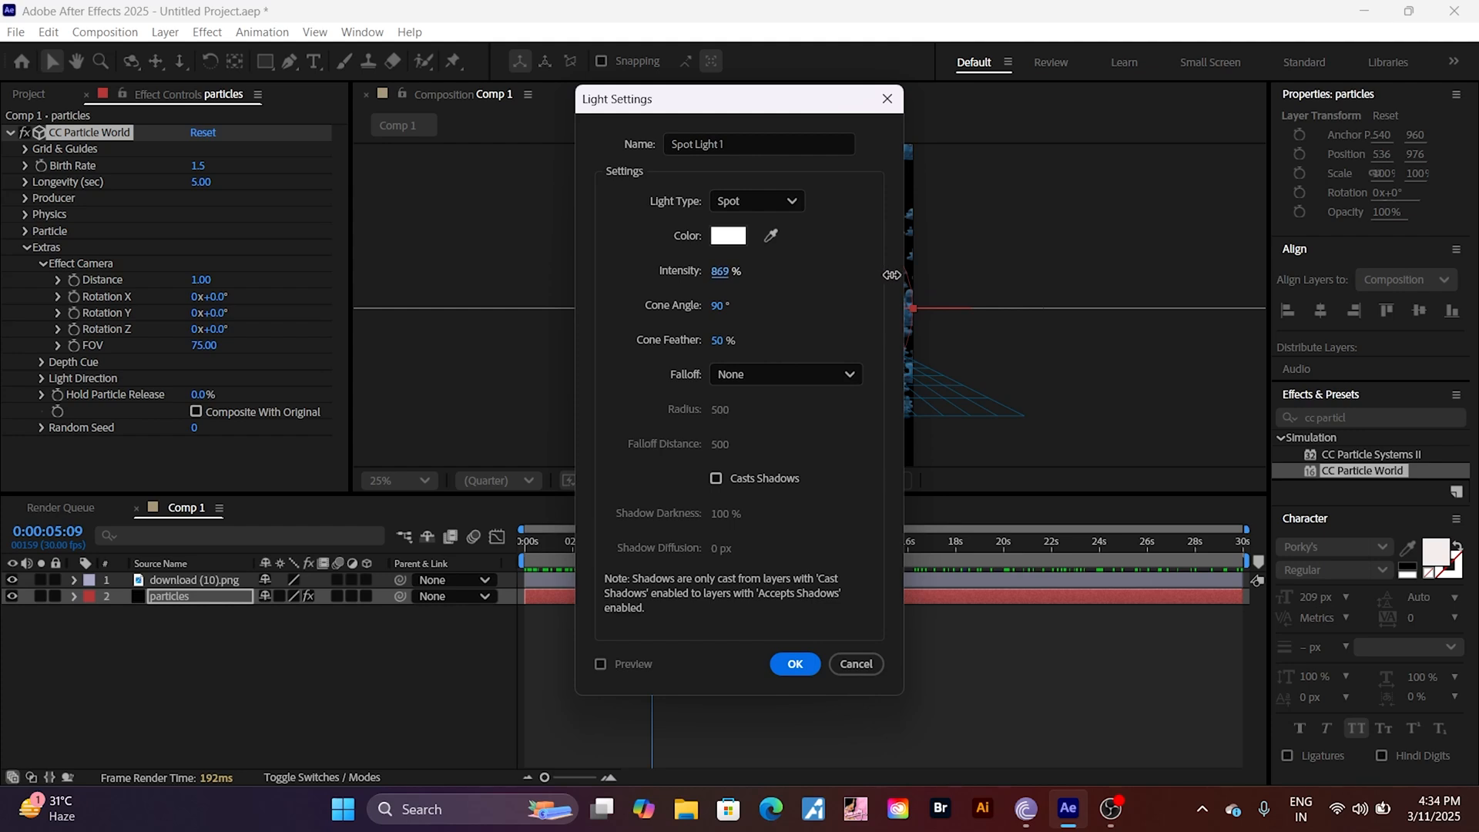
{"action": "left_click_drag", "start_coordinate": [892, 275], "coordinate": [923, 274]}
{"action": "left_click", "coordinate": [794, 664]}
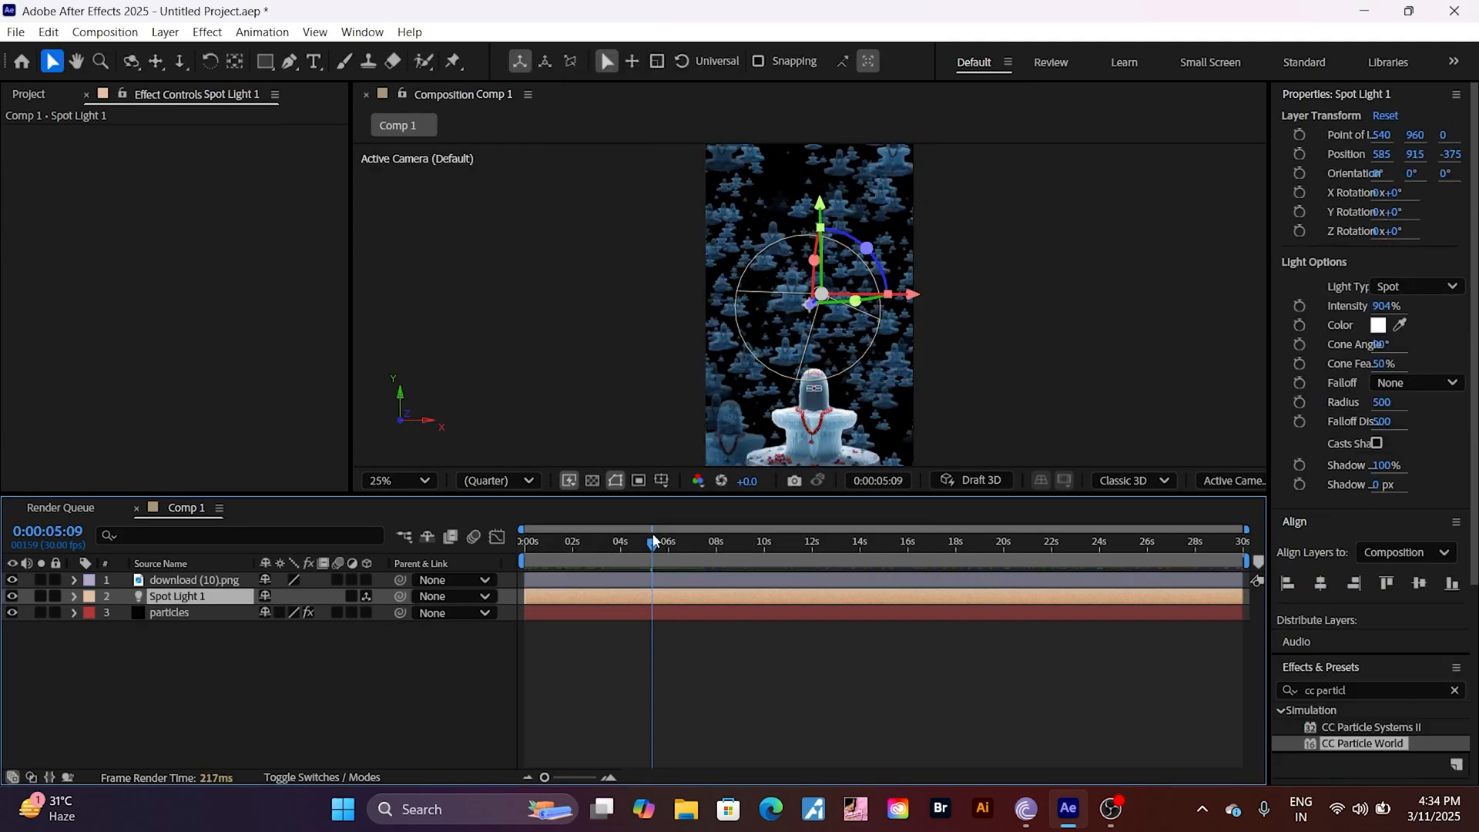
{"action": "left_click_drag", "start_coordinate": [653, 542], "coordinate": [672, 715]}
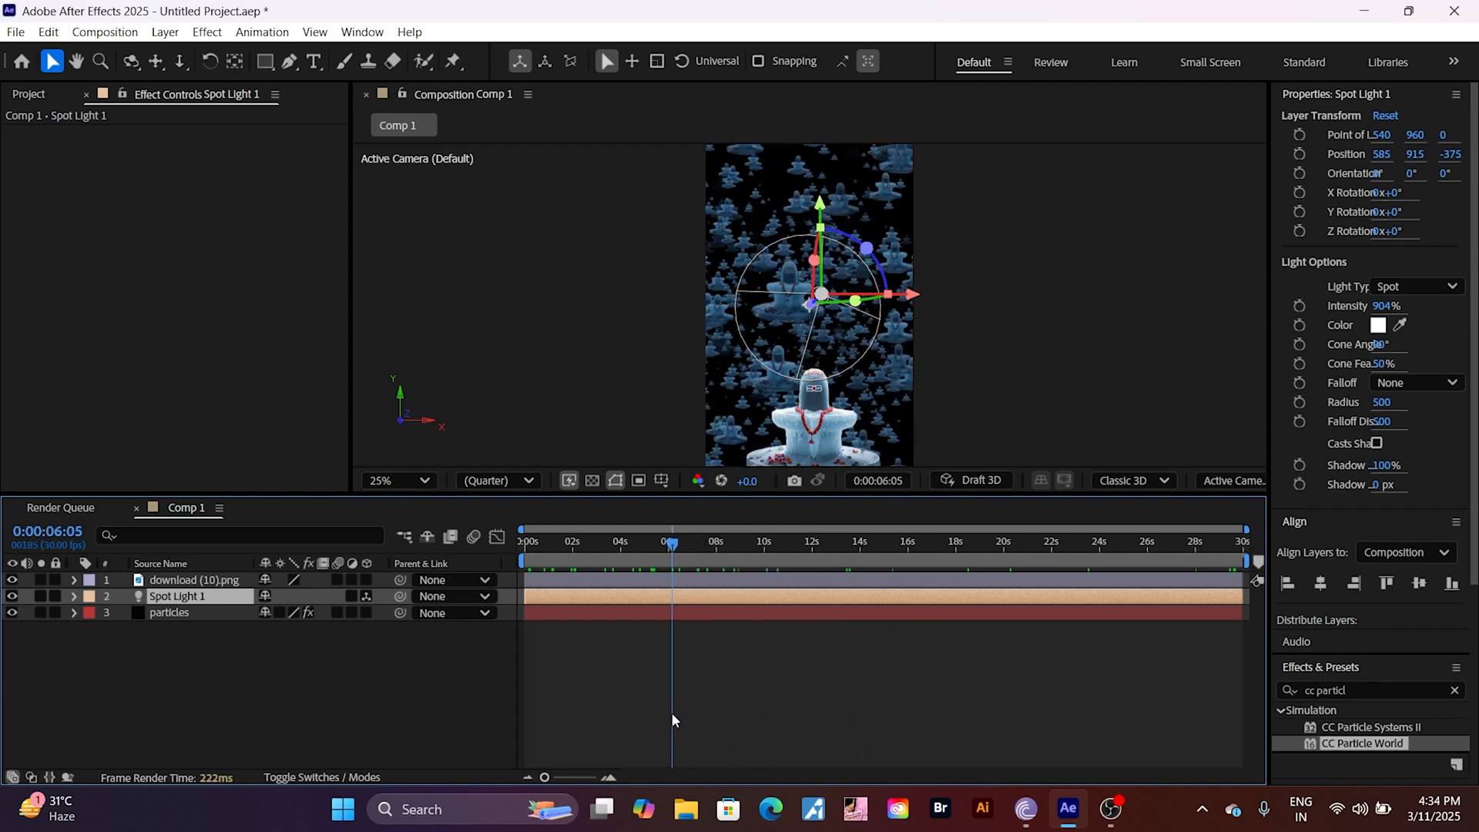
{"action": "left_click_drag", "start_coordinate": [670, 544], "coordinate": [498, 677]}
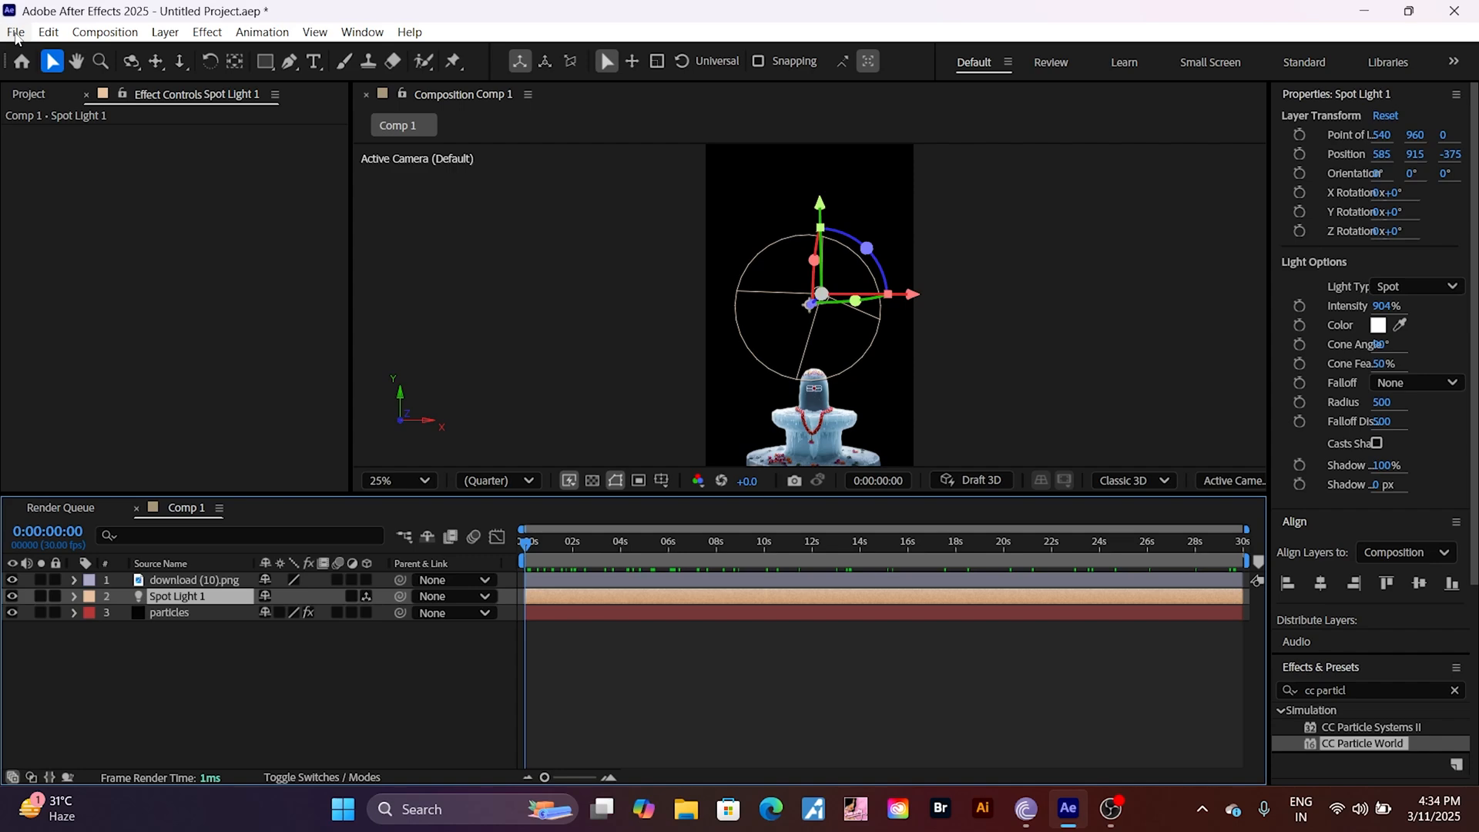
Step: Add Comp 1 to the Render Queue and start rendering it with the existing Best Settings and H.264 output module
{"action": "left_click", "coordinate": [16, 33]}
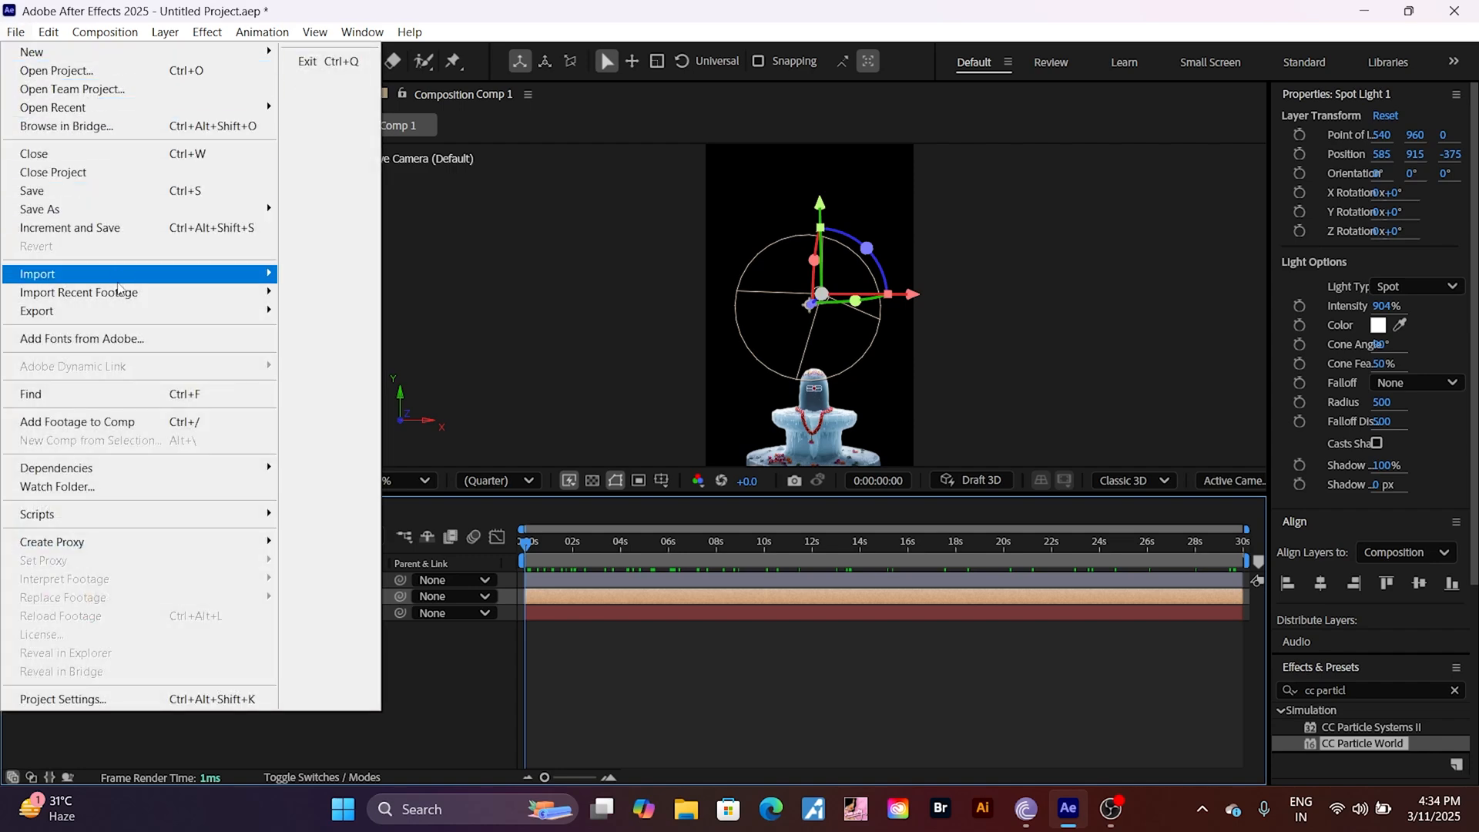
{"action": "mouse_move", "coordinate": [265, 316]}
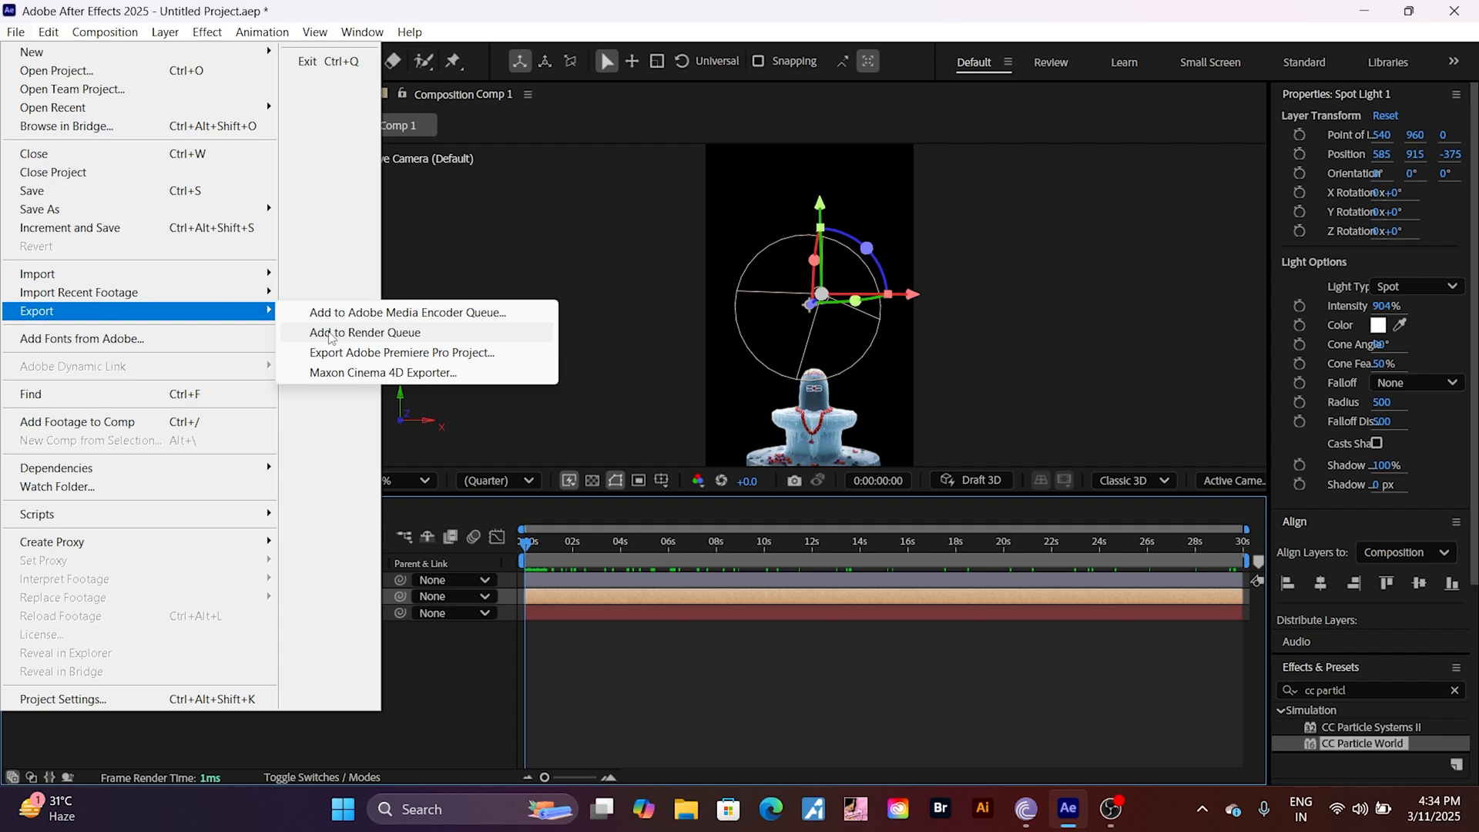
{"action": "left_click", "coordinate": [330, 334]}
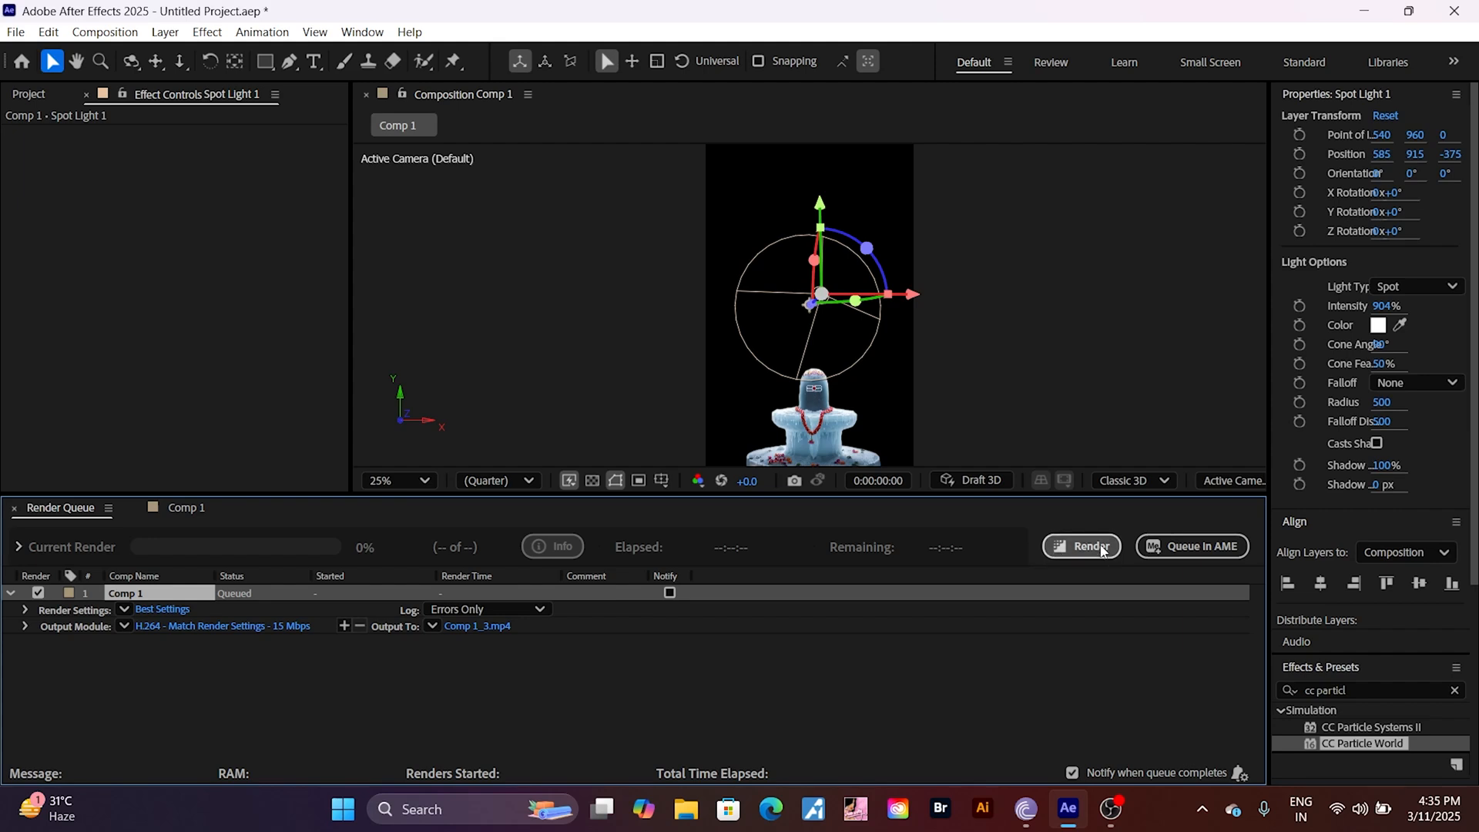
{"action": "left_click", "coordinate": [1104, 551]}
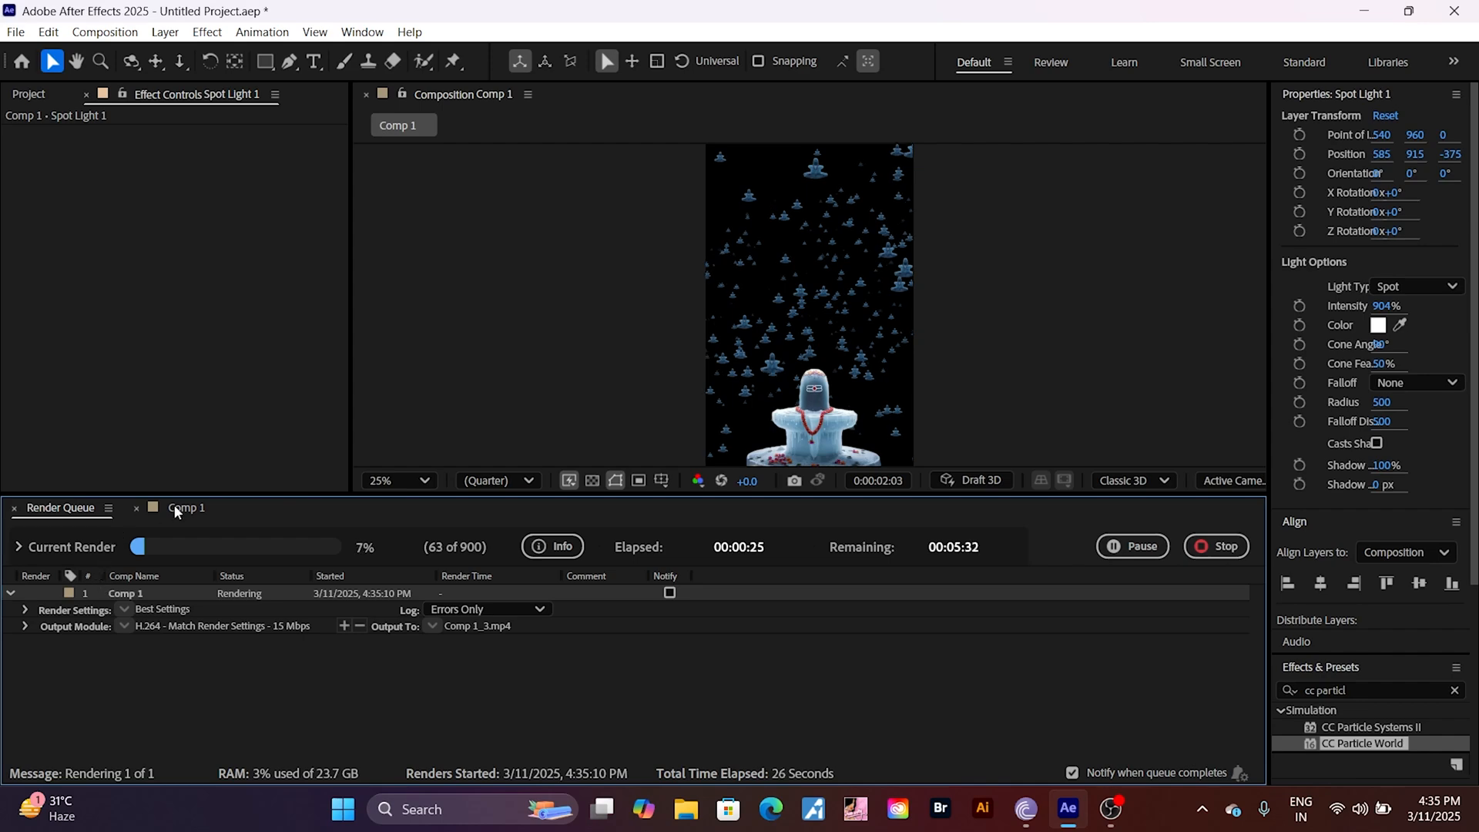
{"action": "mouse_move", "coordinate": [1110, 805]}
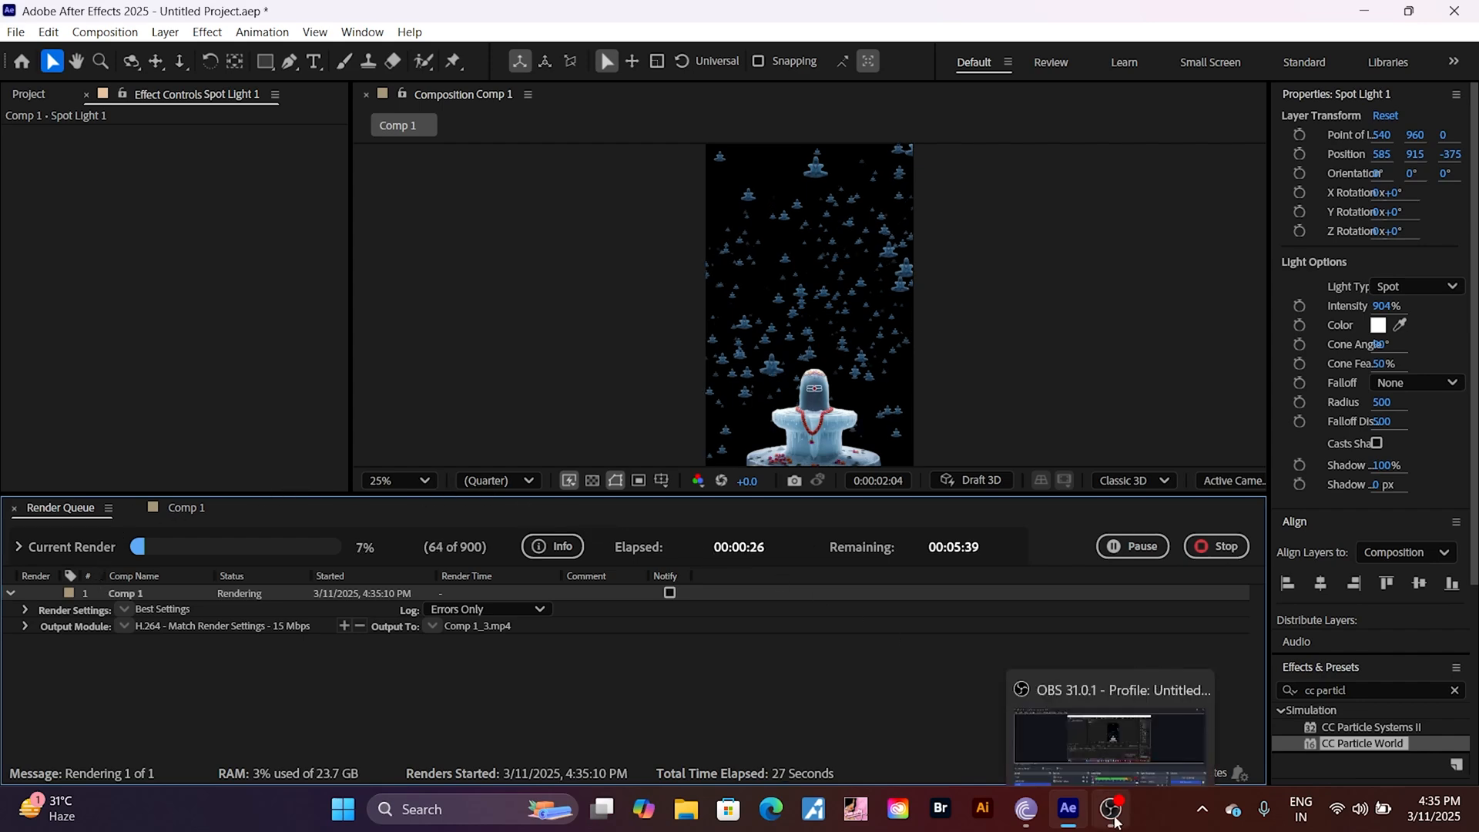